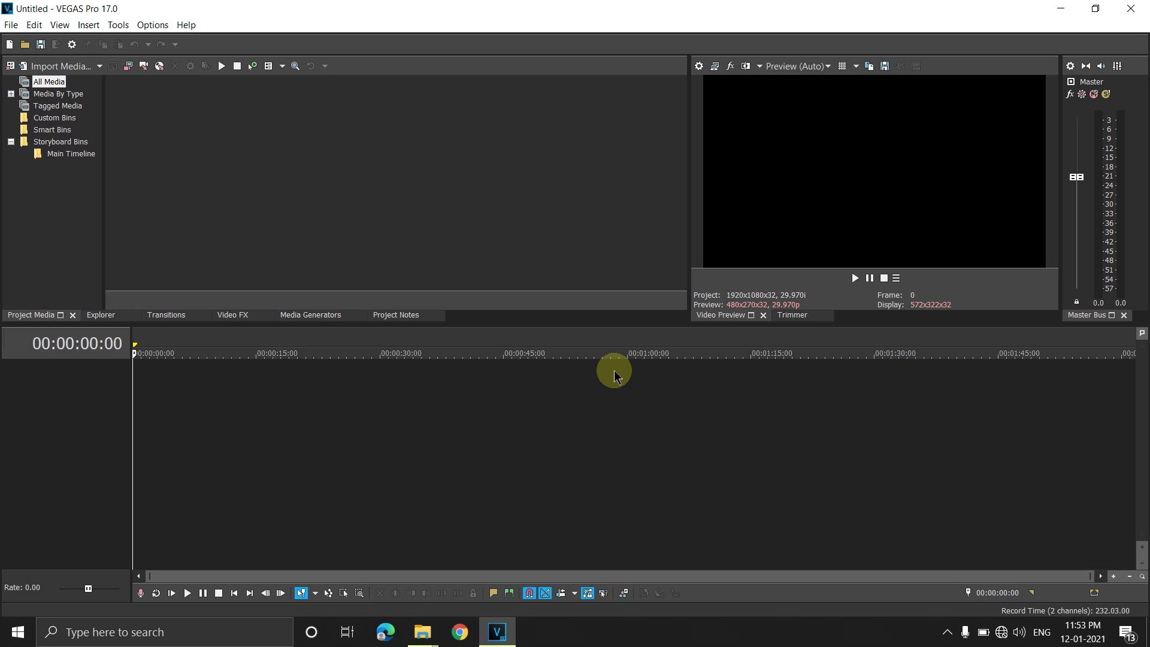
{"action": "left_click", "coordinate": [615, 154]}
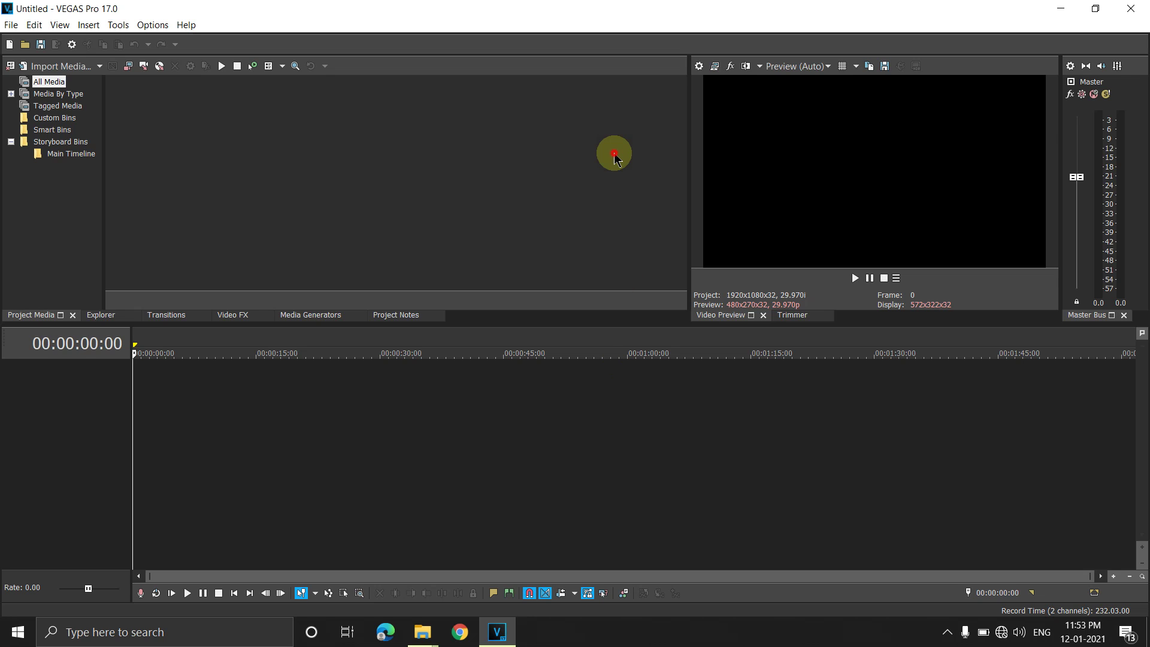
{"action": "left_click_drag", "start_coordinate": [605, 8], "coordinate": [603, 3]}
Switch to a File Explorer window showing New Volume (D:).
{"action": "mouse_move", "coordinate": [422, 633]}
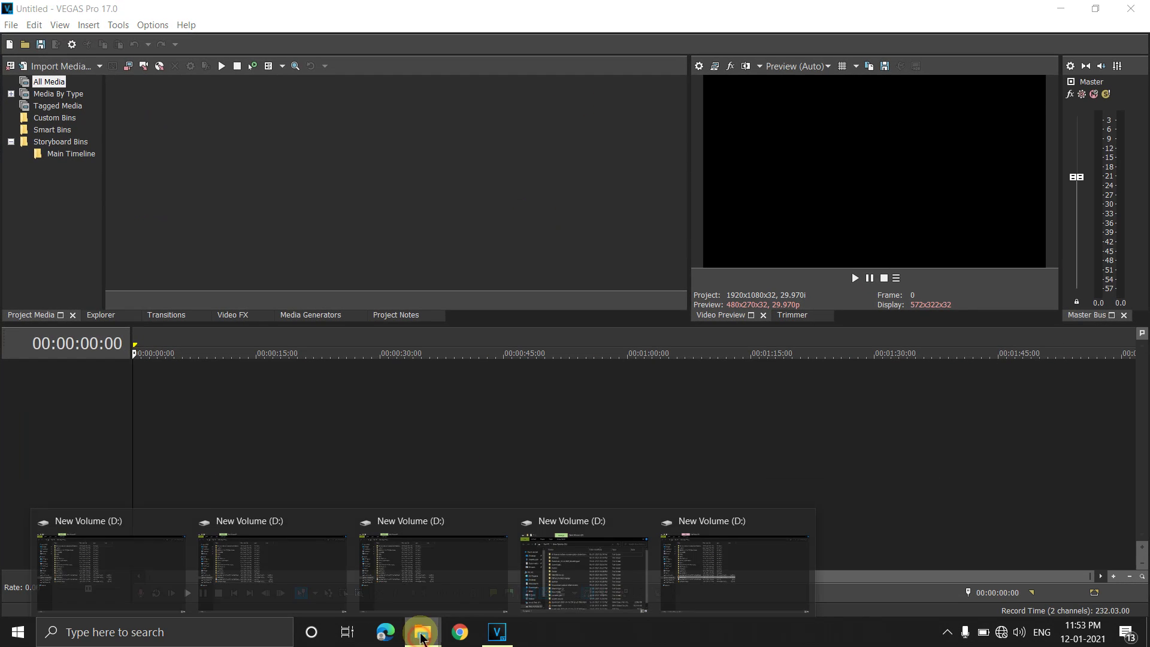
{"action": "left_click", "coordinate": [336, 519]}
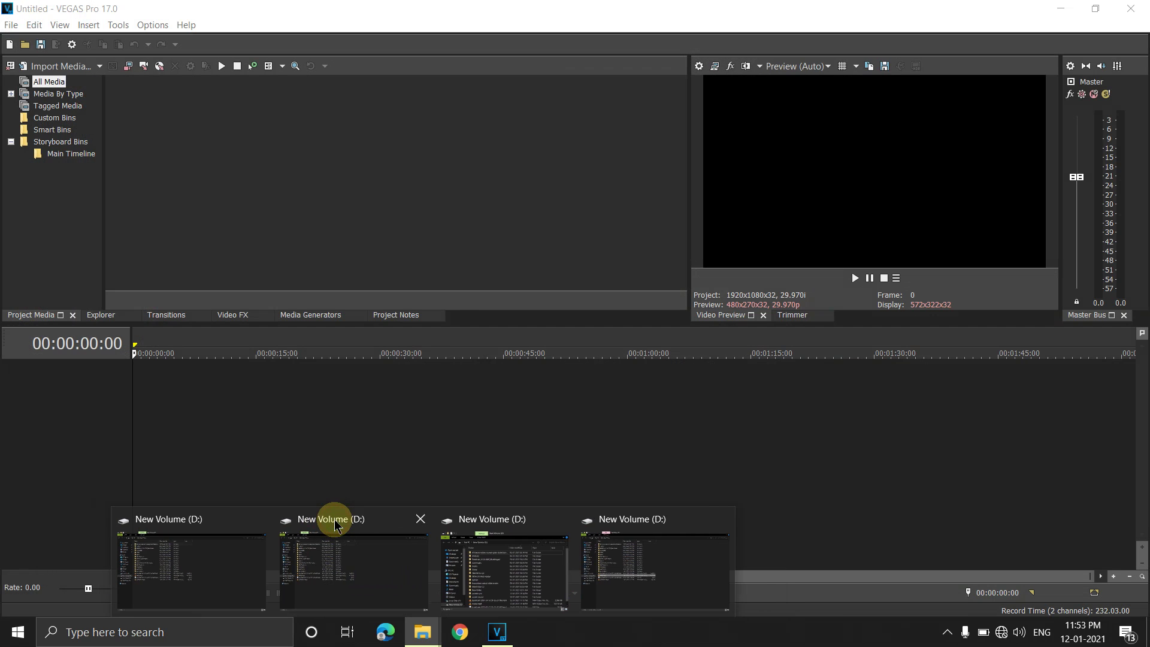
{"action": "left_click", "coordinate": [386, 520]}
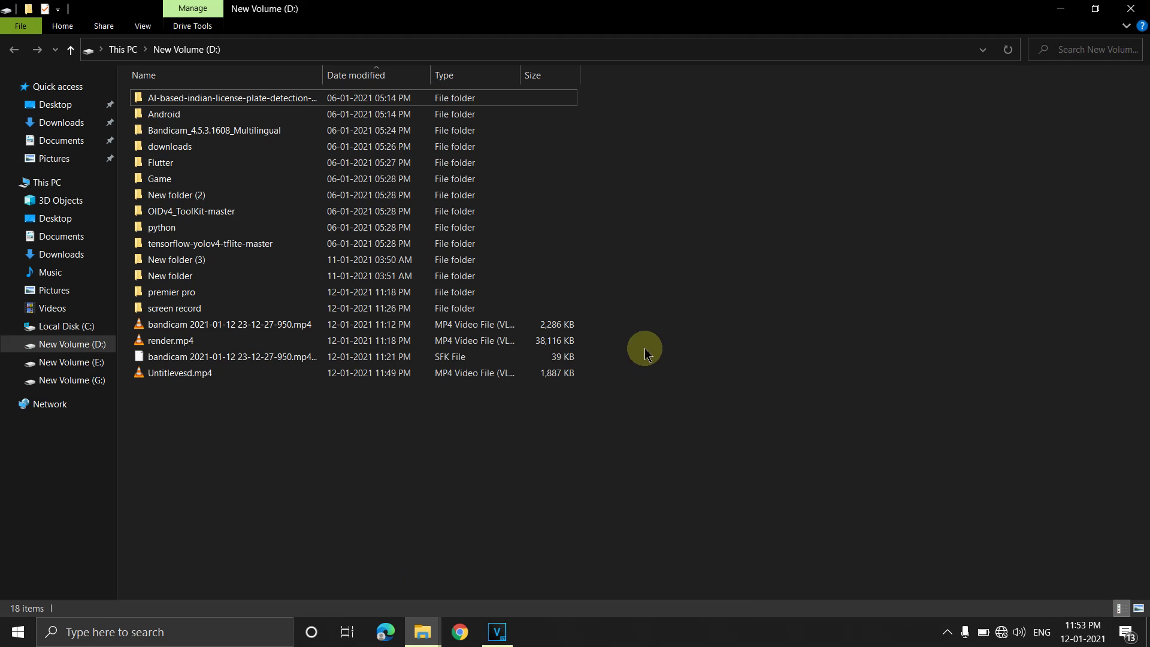
{"action": "left_click", "coordinate": [367, 327]}
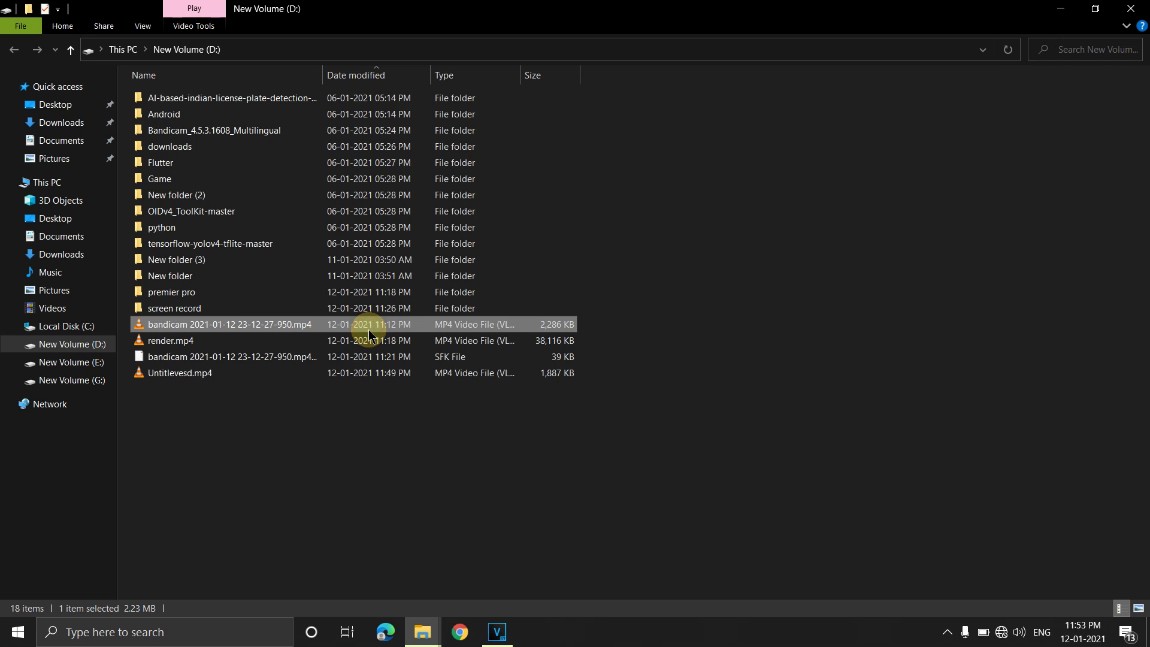
{"action": "double_click", "coordinate": [368, 331]}
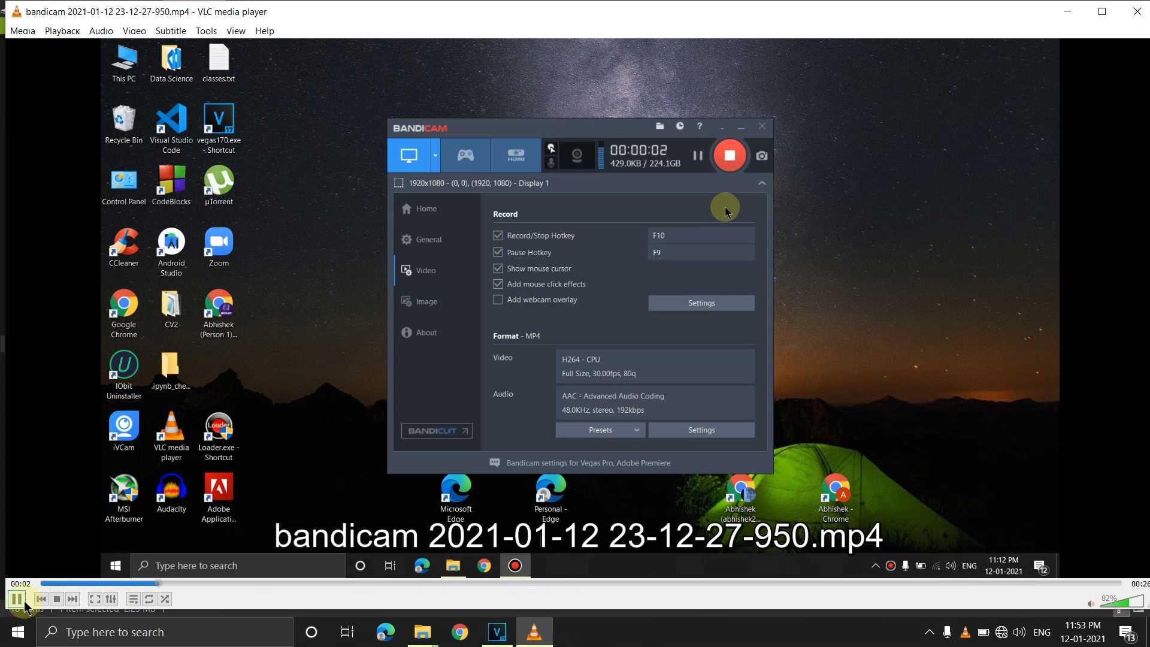
{"action": "key", "text": "f"}
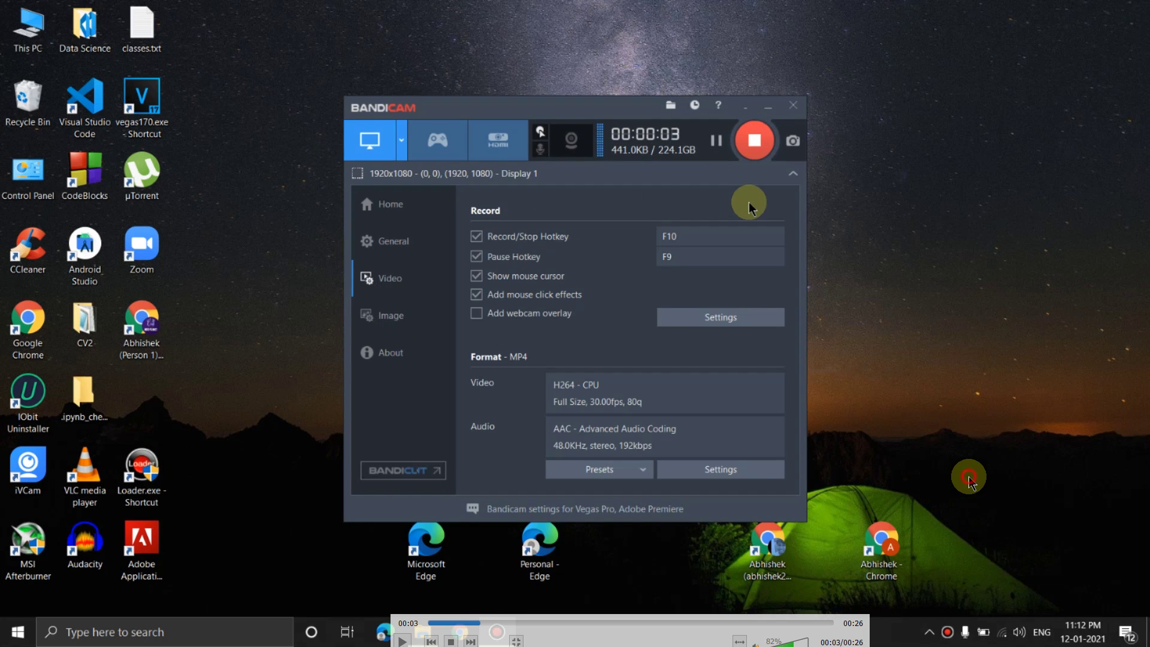
{"action": "double_click", "coordinate": [908, 426]}
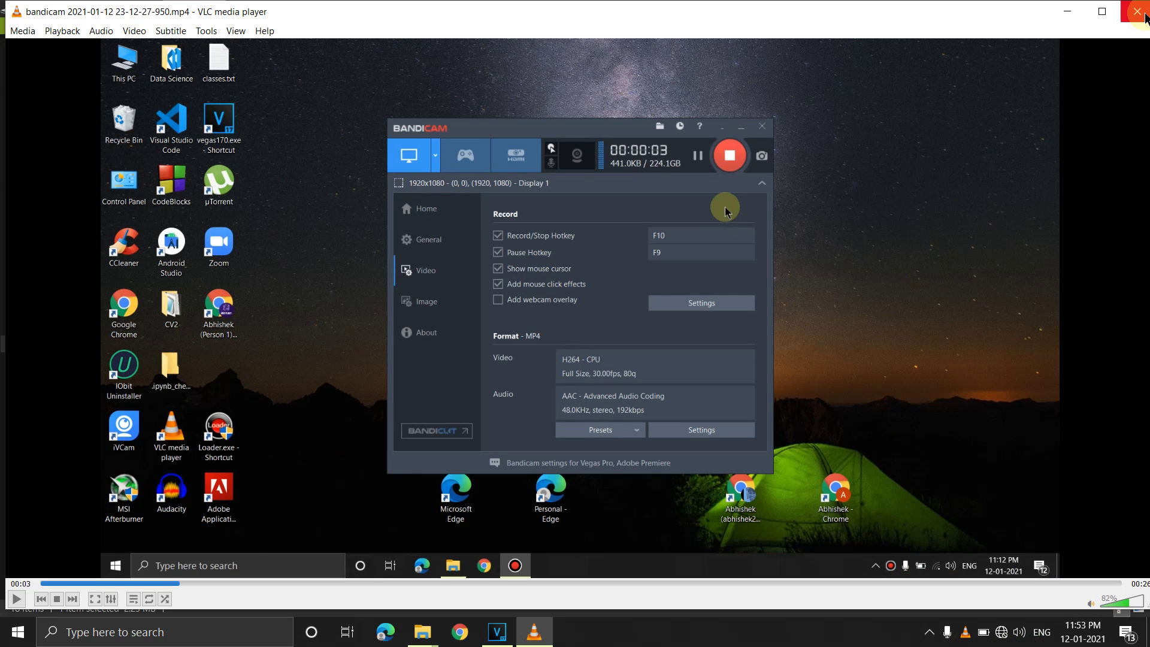
{"action": "left_click", "coordinate": [1136, 12]}
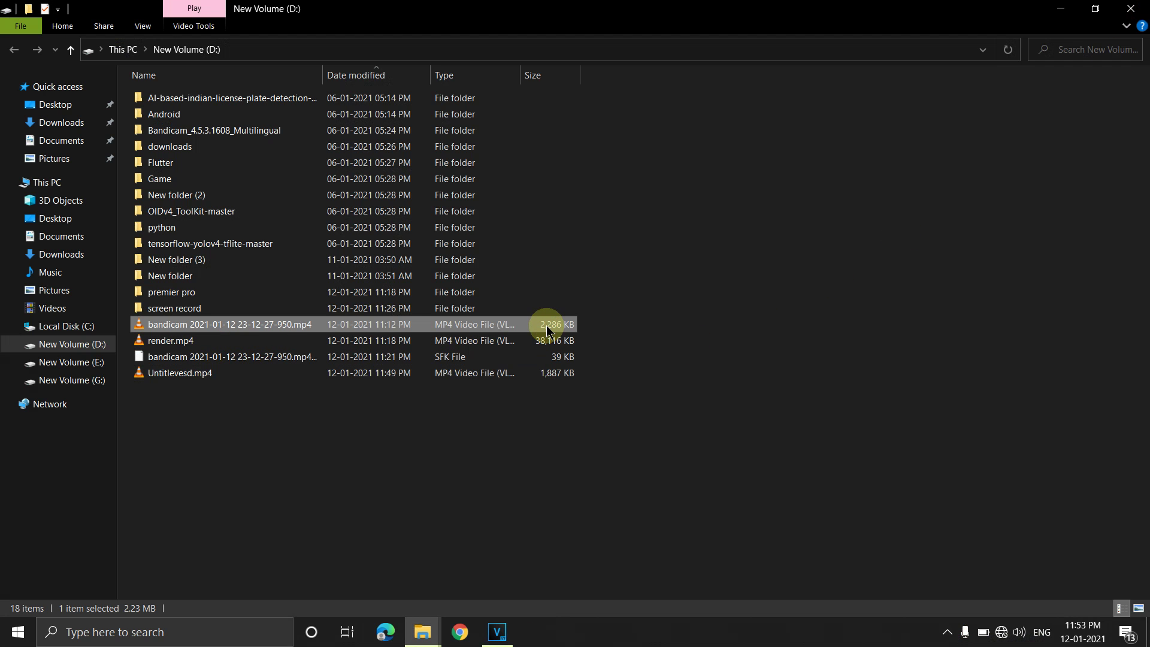
Play render.mp4 in VLC, skip past its midpoint, view it in full screen, and close the player.
{"action": "left_click", "coordinate": [468, 436]}
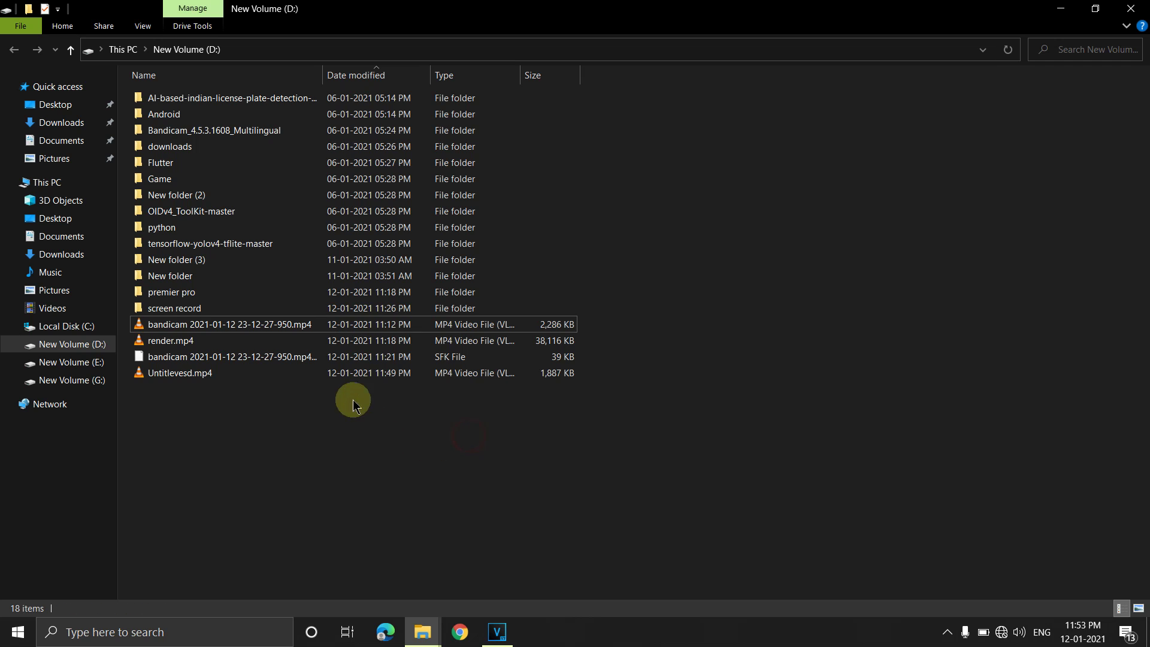
{"action": "double_click", "coordinate": [282, 347]}
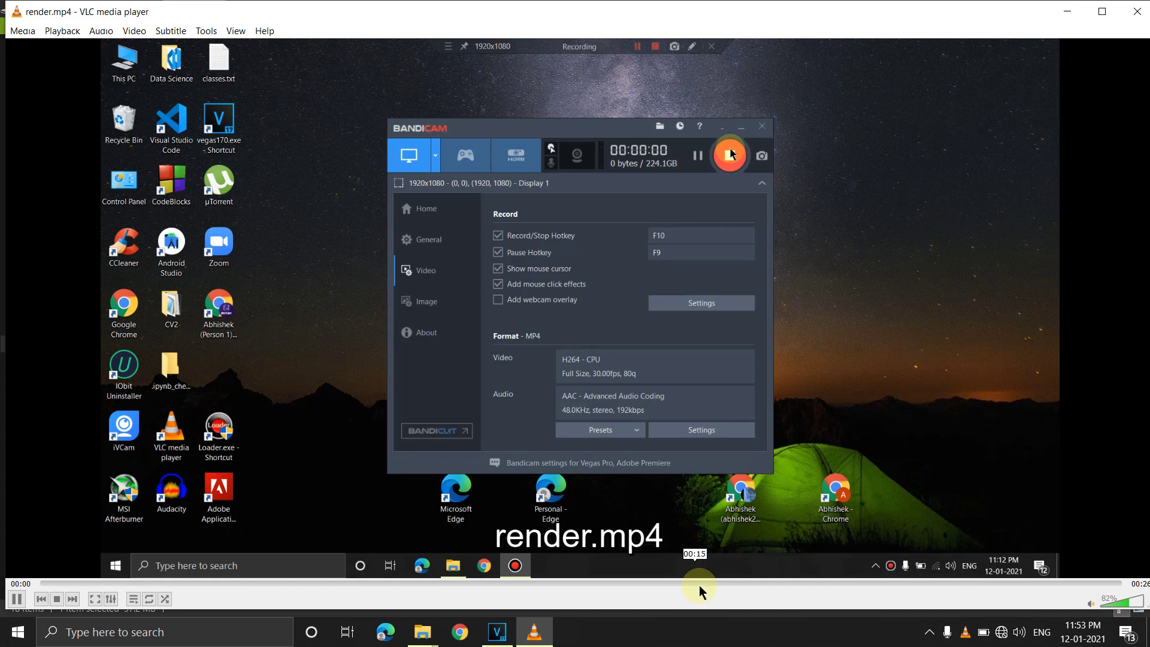
{"action": "left_click", "coordinate": [712, 584]}
{"action": "key", "text": "f"}
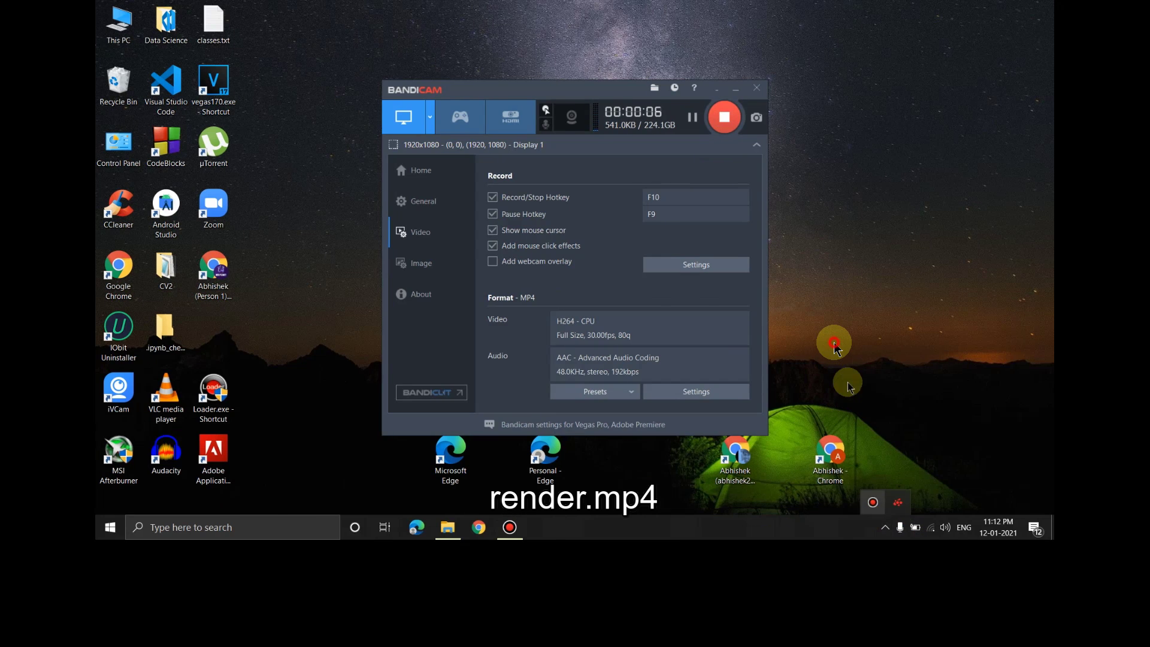
{"action": "key", "text": "f"}
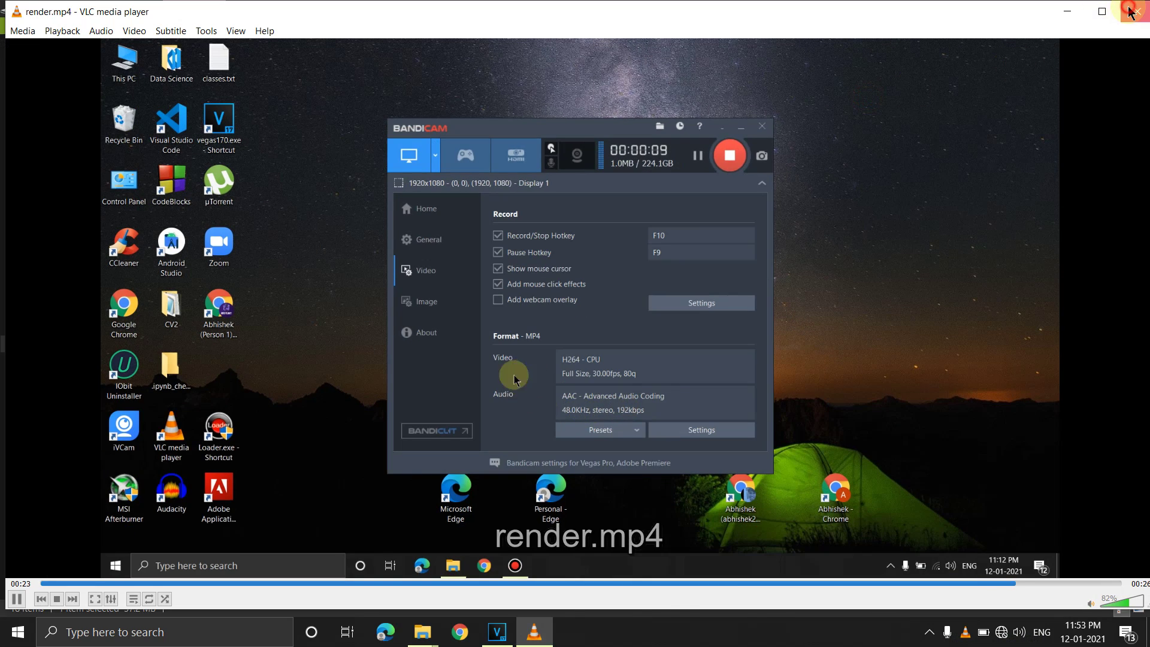
{"action": "left_click", "coordinate": [1128, 12]}
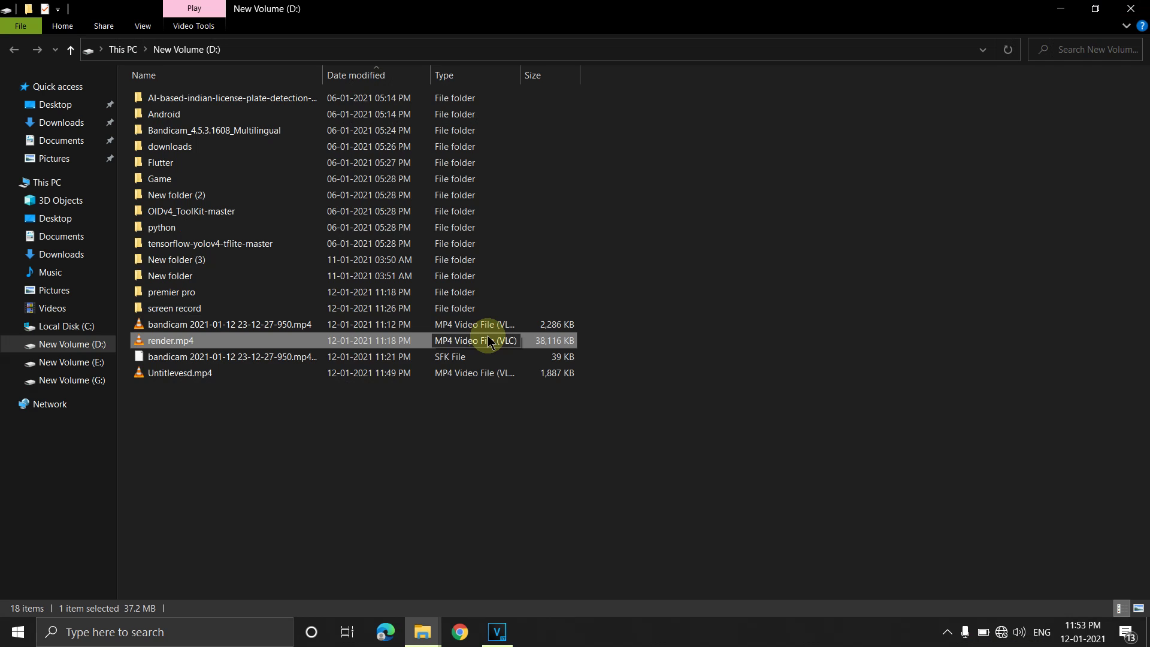
Play Untitlevesd.mp4 in VLC in full screen, pause it at 00:02, and return to a maximized player window.
{"action": "left_click", "coordinate": [531, 524]}
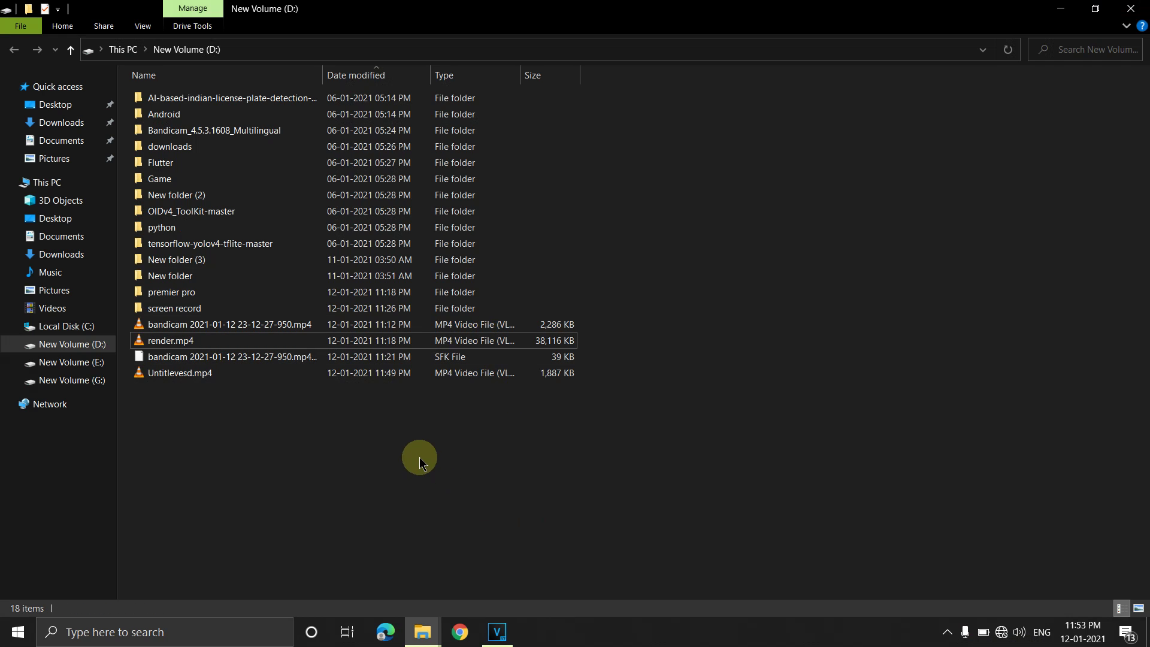
{"action": "double_click", "coordinate": [523, 378]}
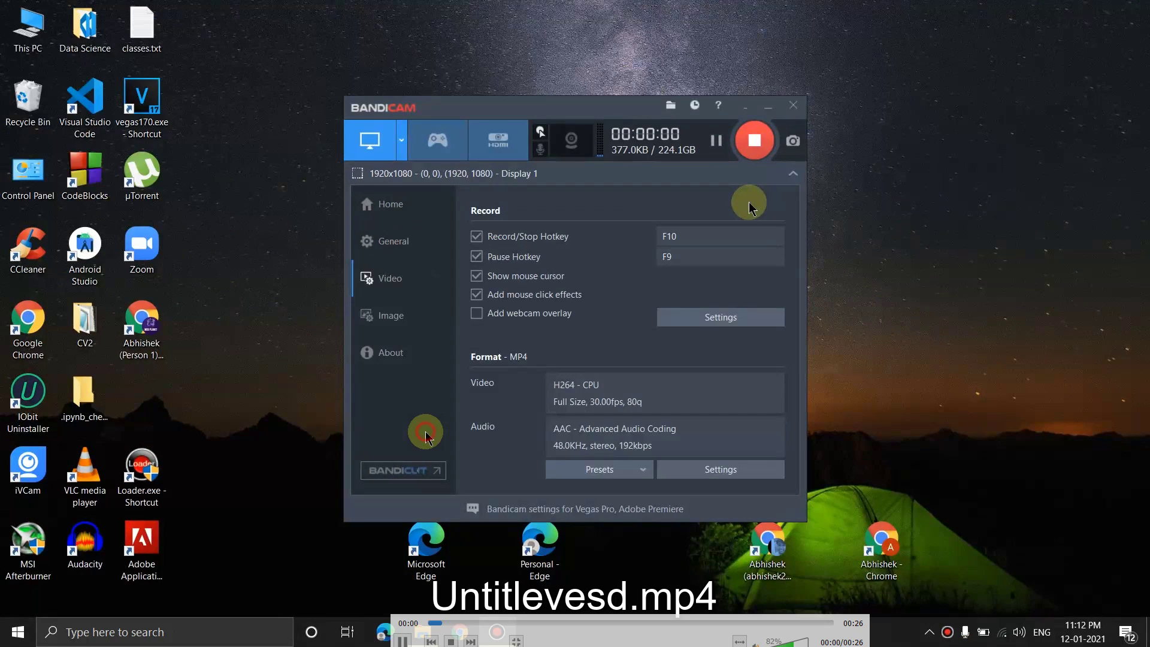
{"action": "double_click", "coordinate": [413, 452]}
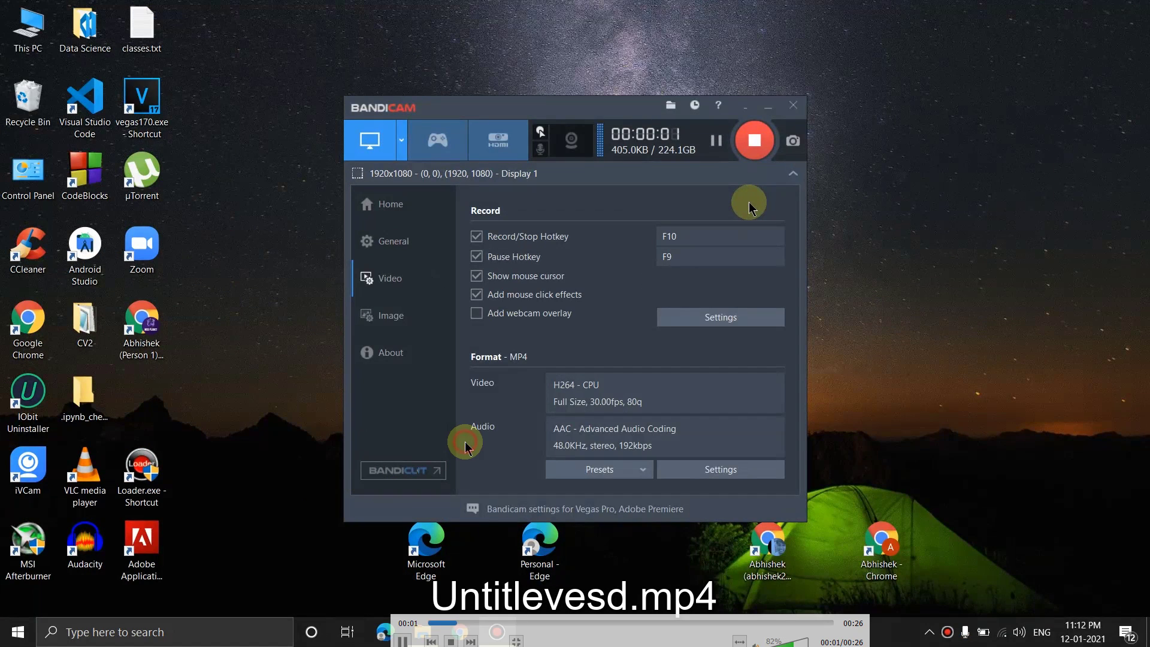
{"action": "key", "text": "space"}
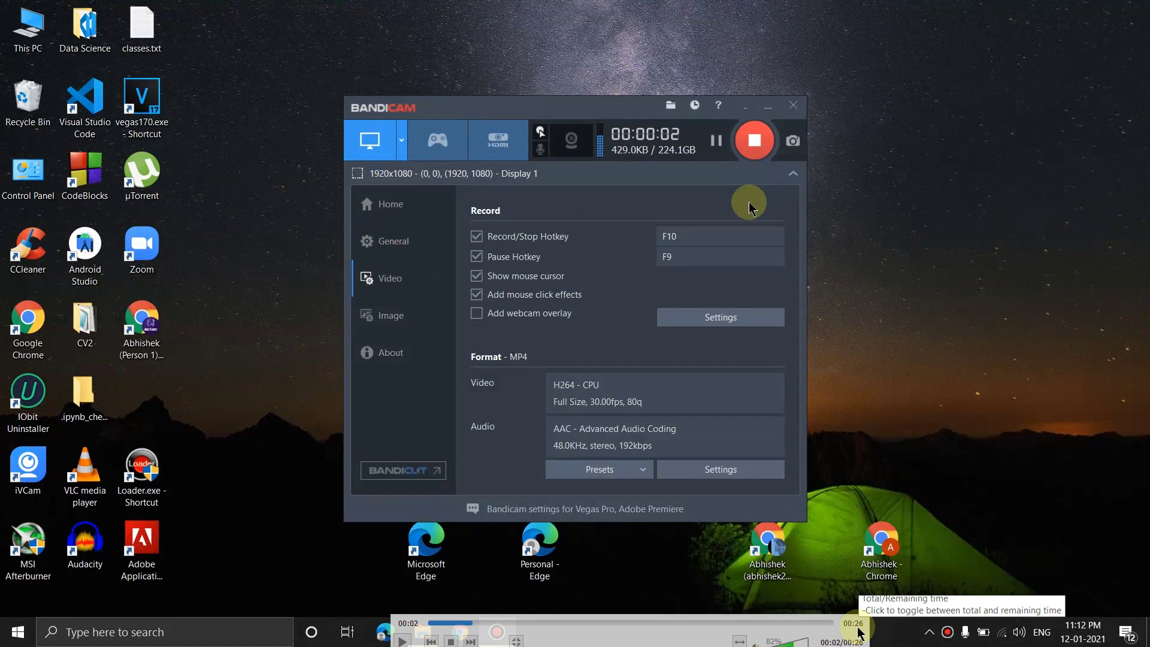
{"action": "double_click", "coordinate": [866, 407]}
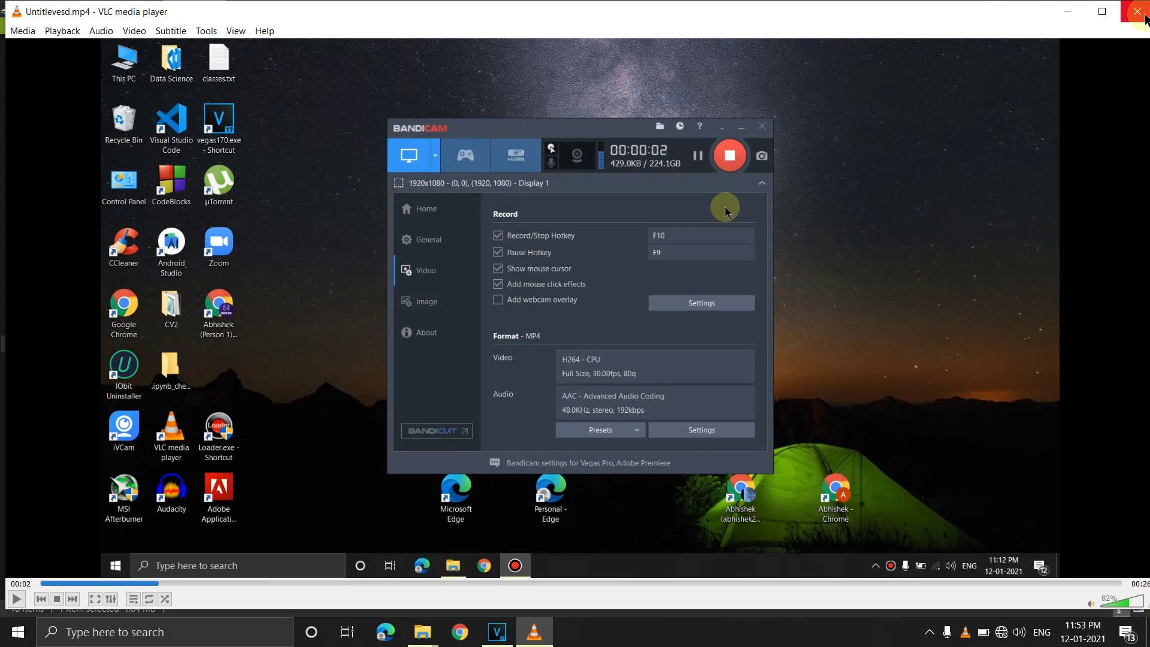
{"action": "left_click_drag", "start_coordinate": [975, 20], "coordinate": [925, 1]}
Check Untitlevesd.mp4 in full screen from about 00:15 and 00:23, then close the player.
{"action": "left_click", "coordinate": [856, 102]}
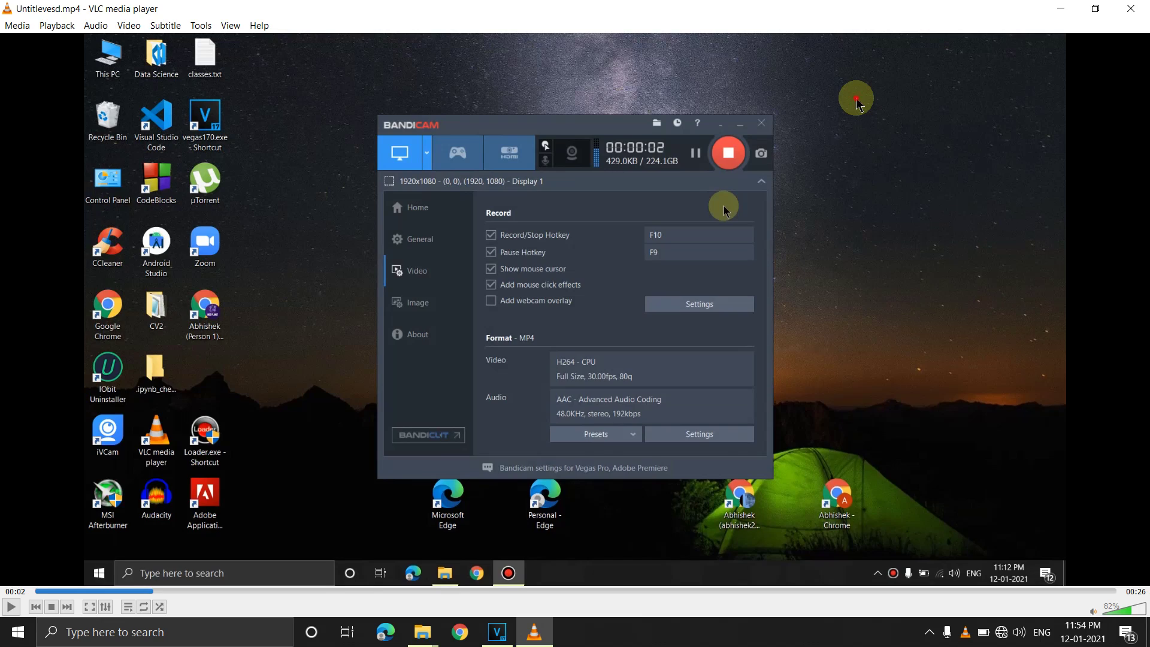
{"action": "left_click", "coordinate": [856, 102]}
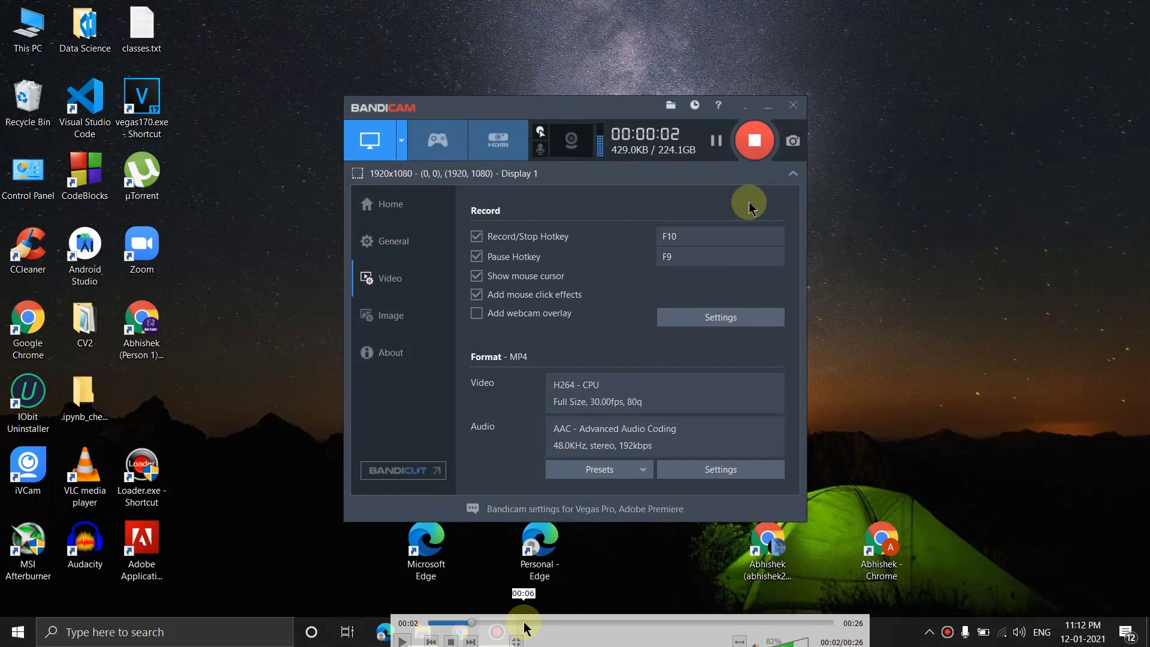
{"action": "left_click_drag", "start_coordinate": [524, 625], "coordinate": [673, 624]}
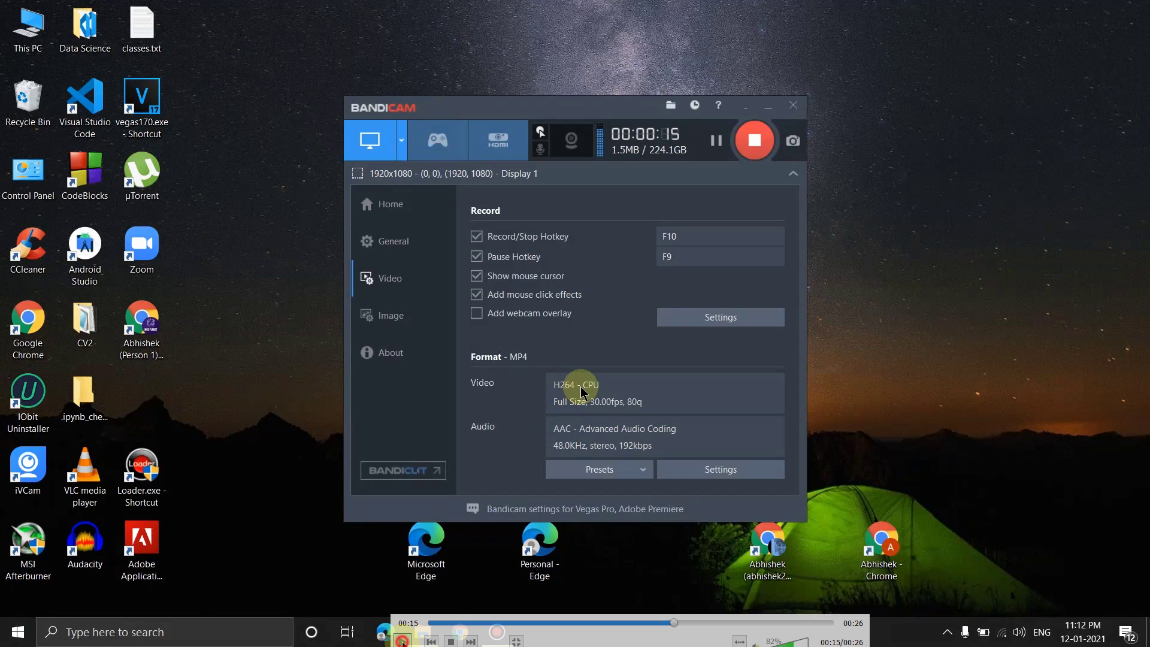
{"action": "key", "text": "space"}
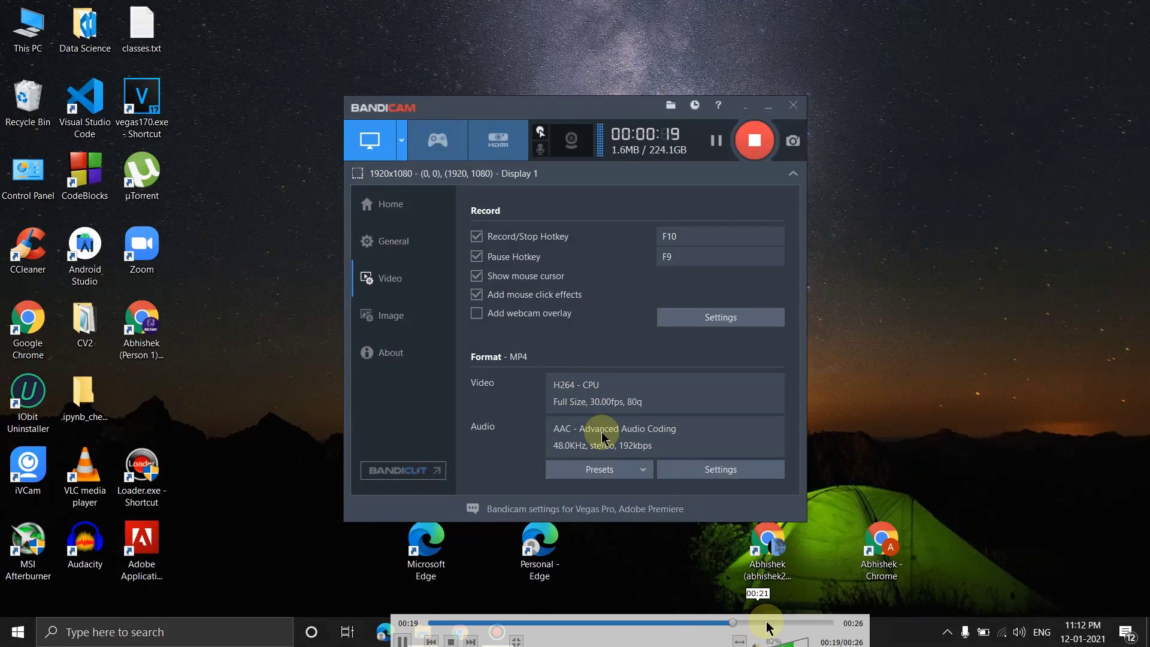
{"action": "left_click", "coordinate": [789, 623]}
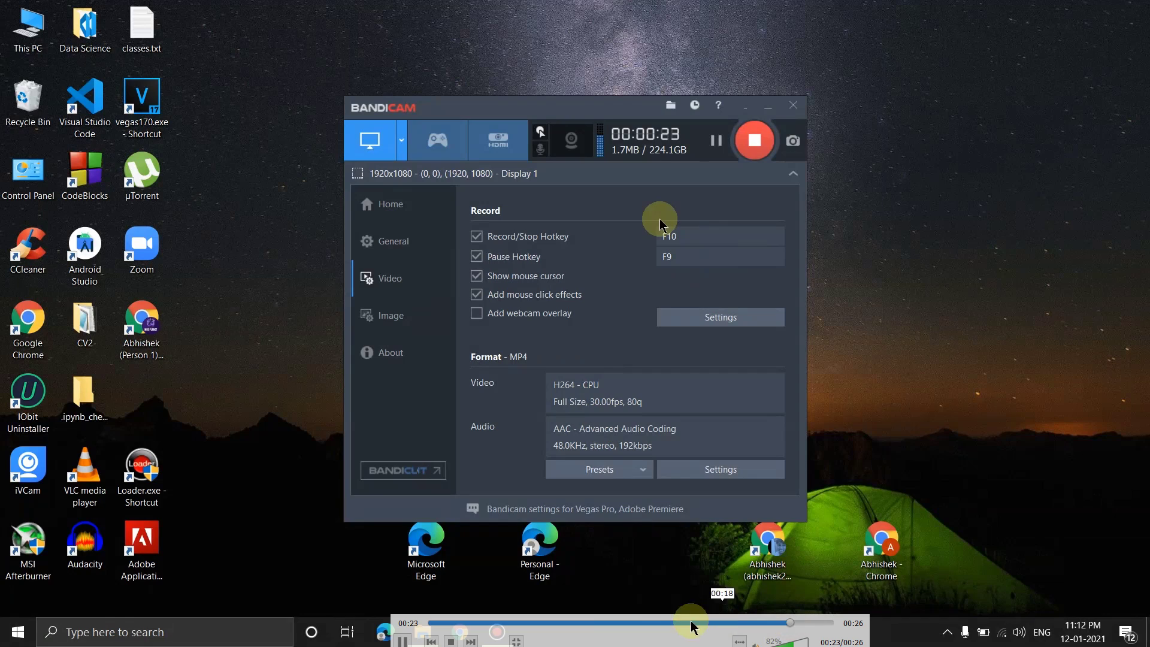
{"action": "left_click", "coordinate": [411, 640]}
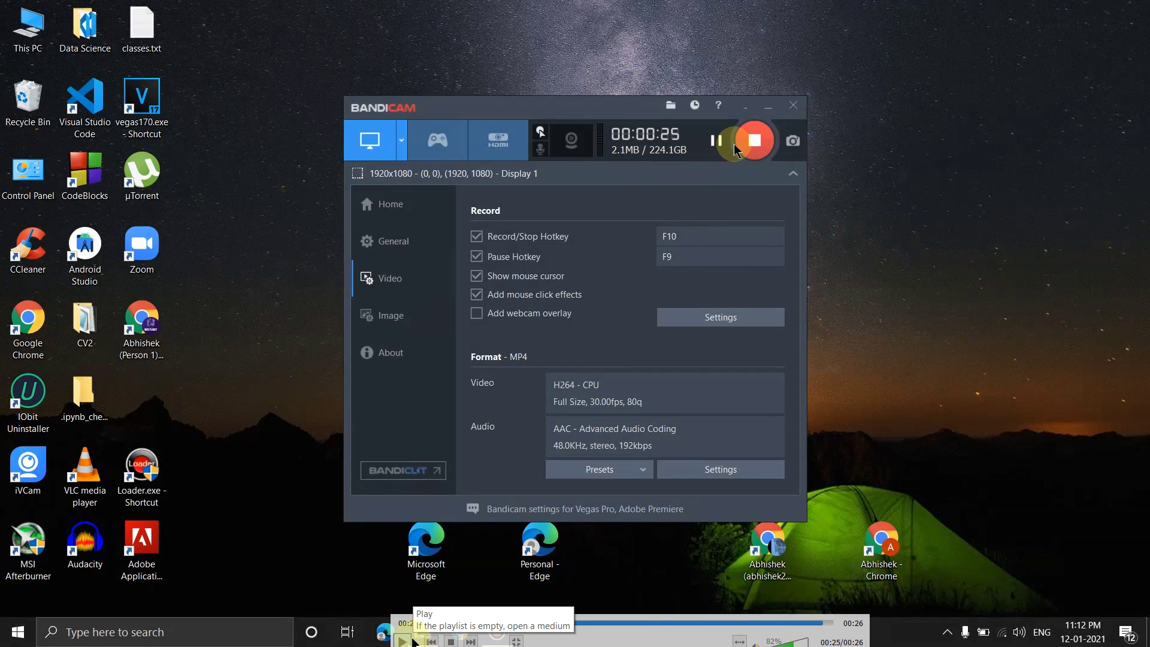
{"action": "double_click", "coordinate": [476, 464]}
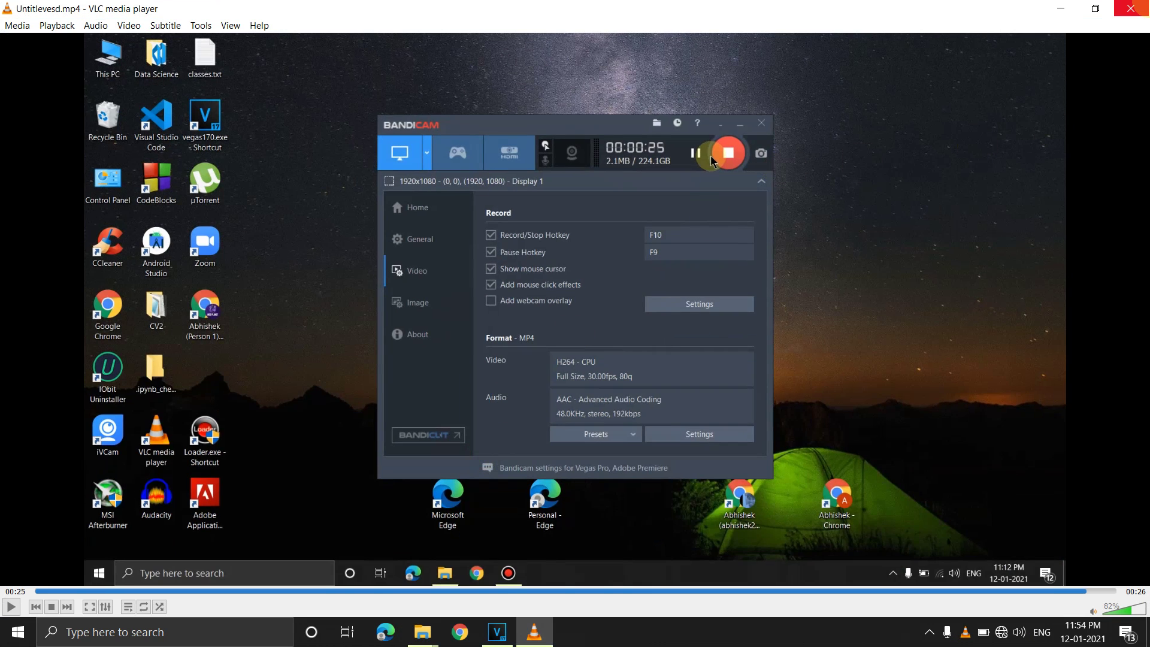
{"action": "left_click", "coordinate": [1130, 8]}
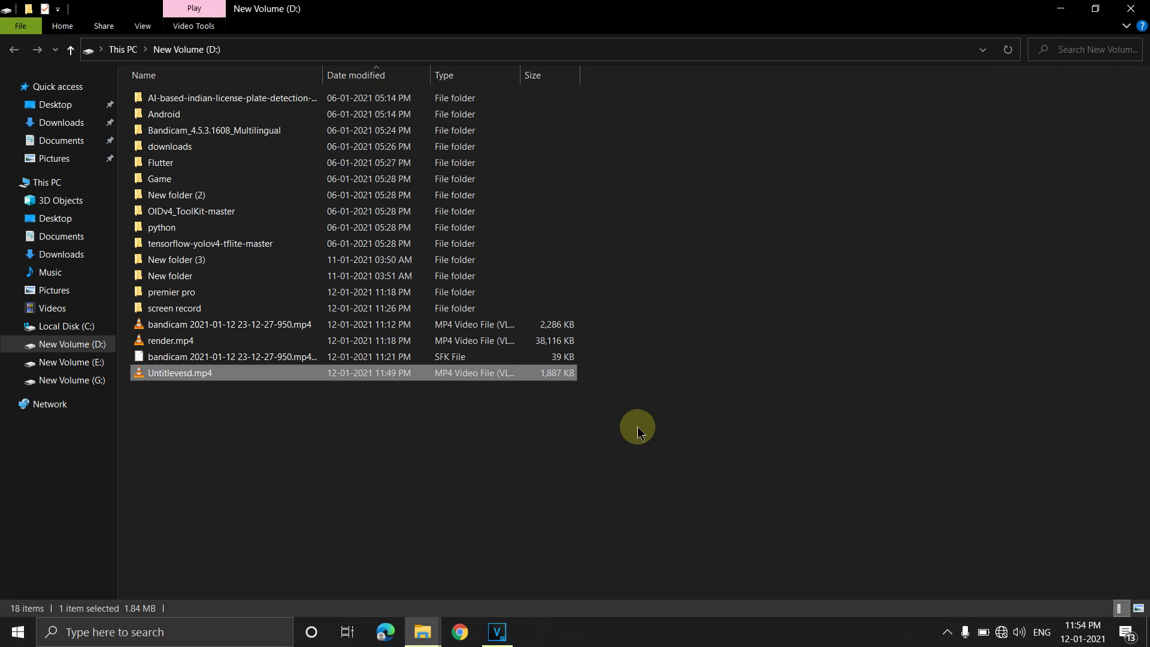
{"action": "left_click", "coordinate": [1131, 9]}
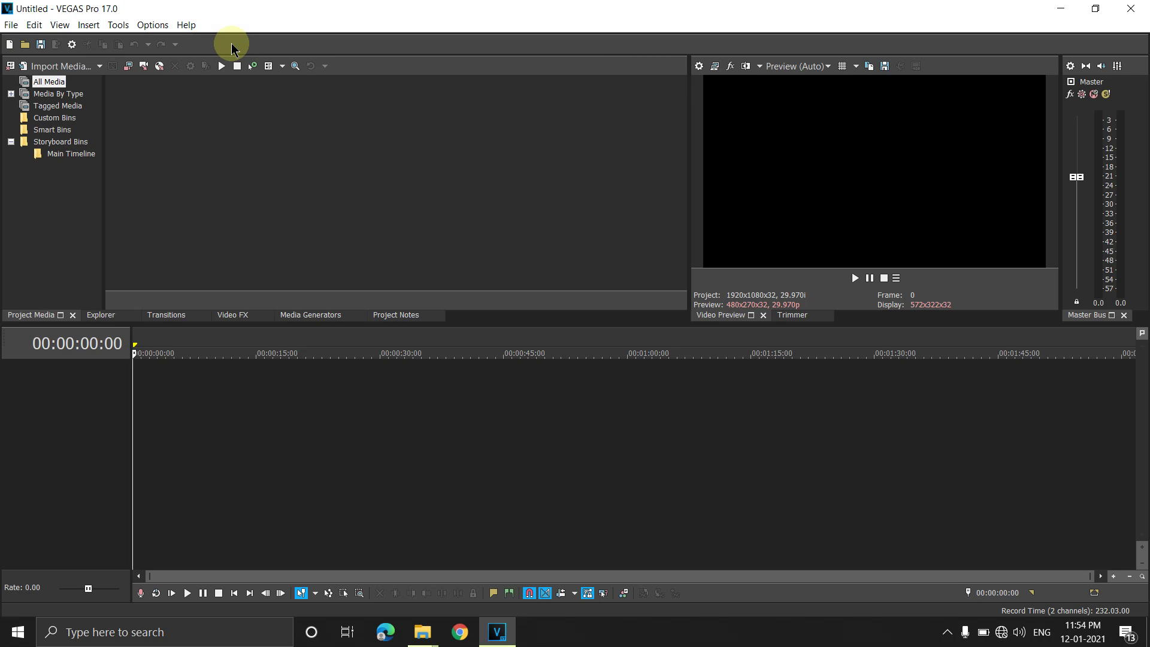
{"action": "left_click", "coordinate": [11, 25]}
{"action": "left_click", "coordinate": [48, 55]}
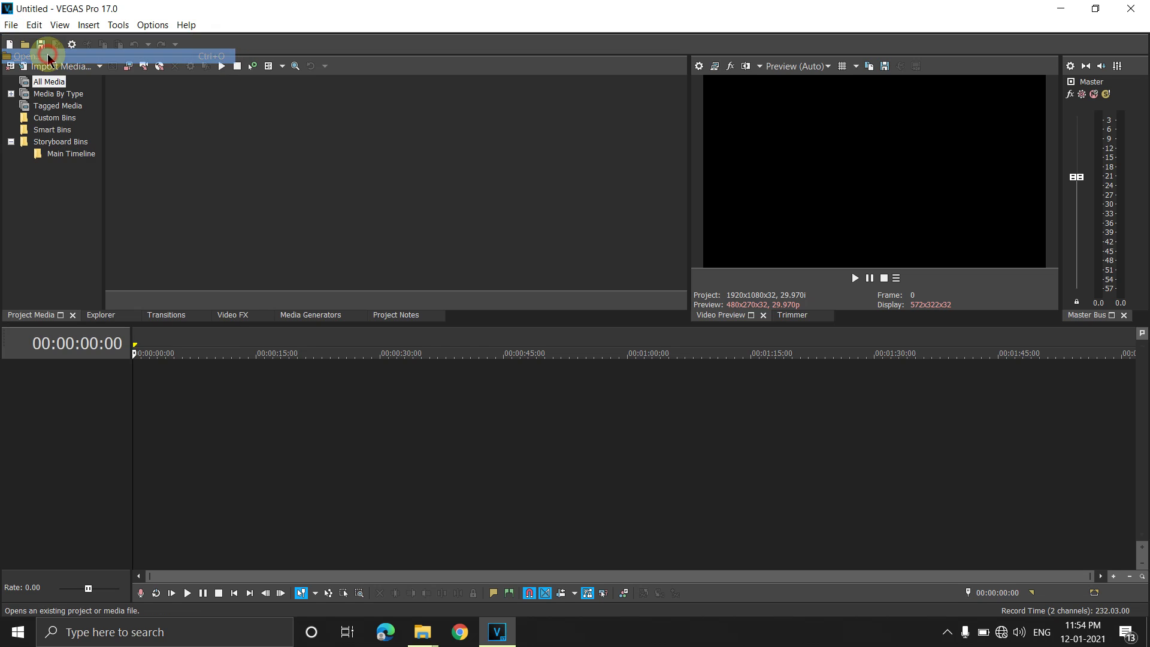
{"action": "scroll", "coordinate": [256, 274], "scroll_direction": "down", "scroll_amount": 2}
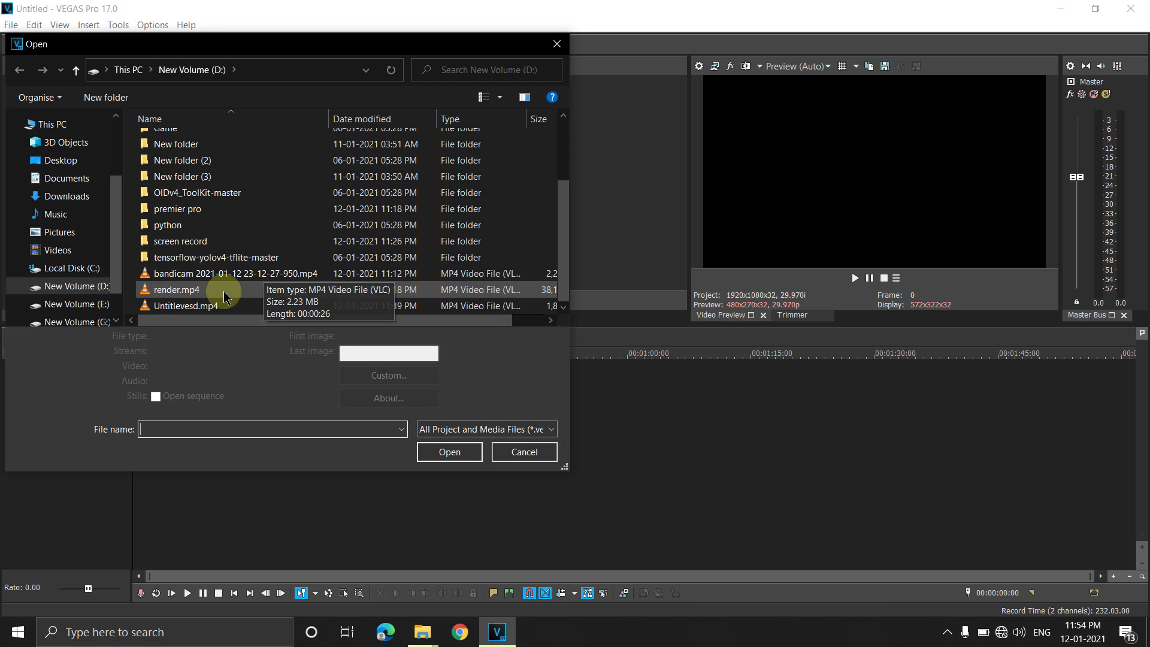
{"action": "left_click", "coordinate": [261, 277]}
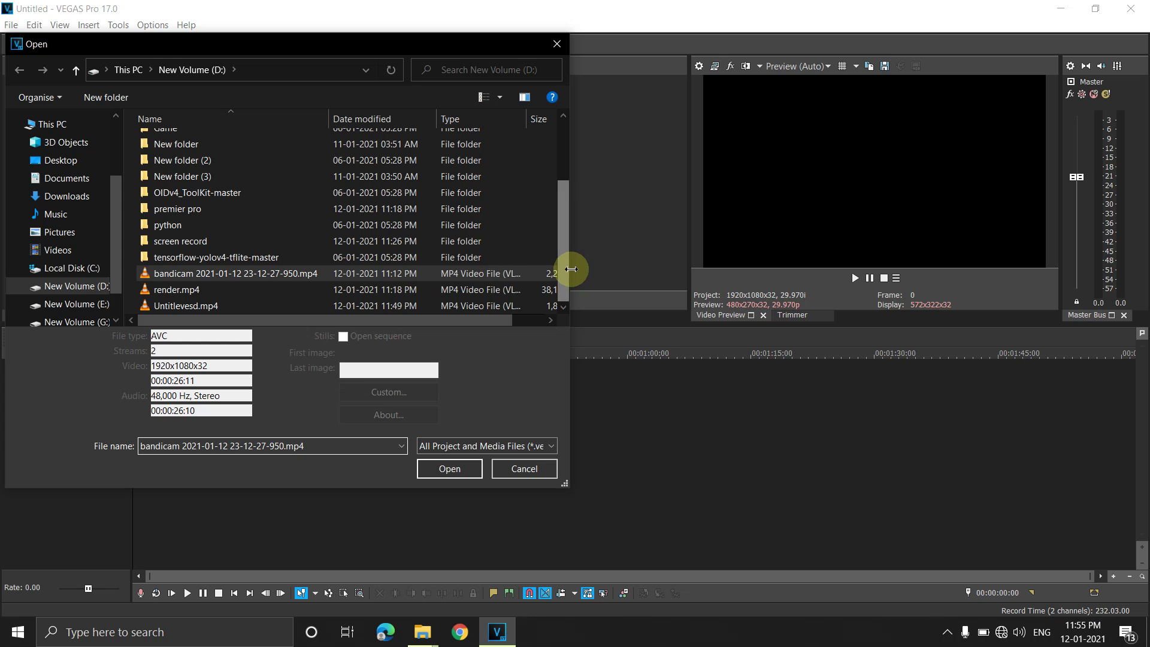
{"action": "left_click_drag", "start_coordinate": [570, 268], "coordinate": [705, 280]}
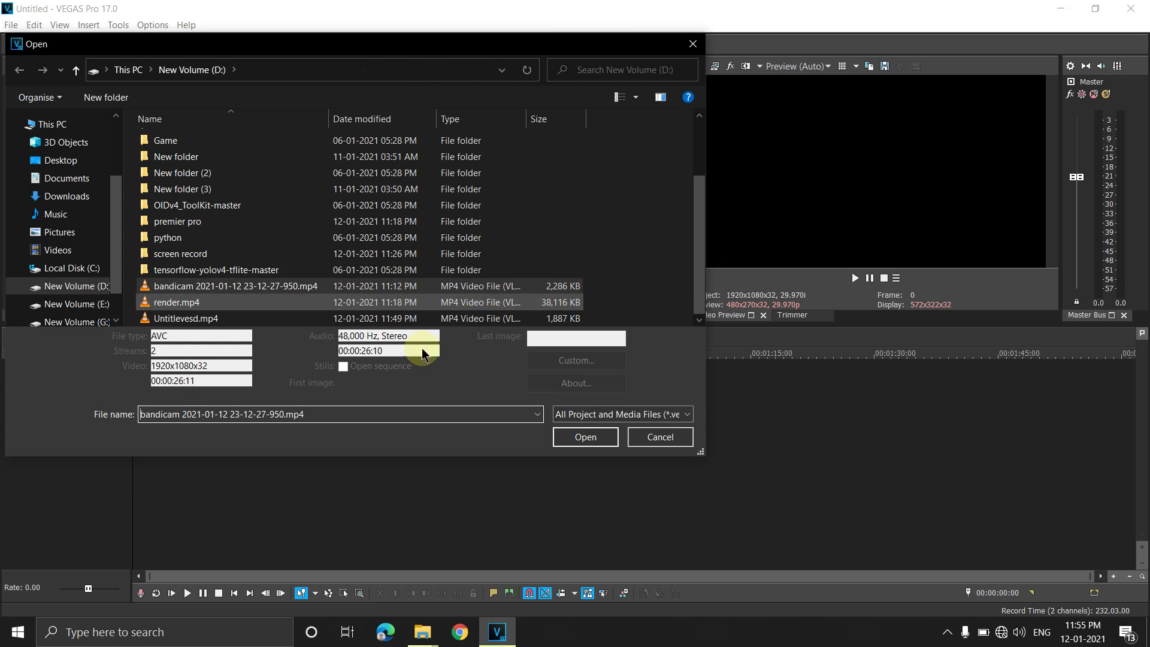
{"action": "left_click", "coordinate": [553, 433]}
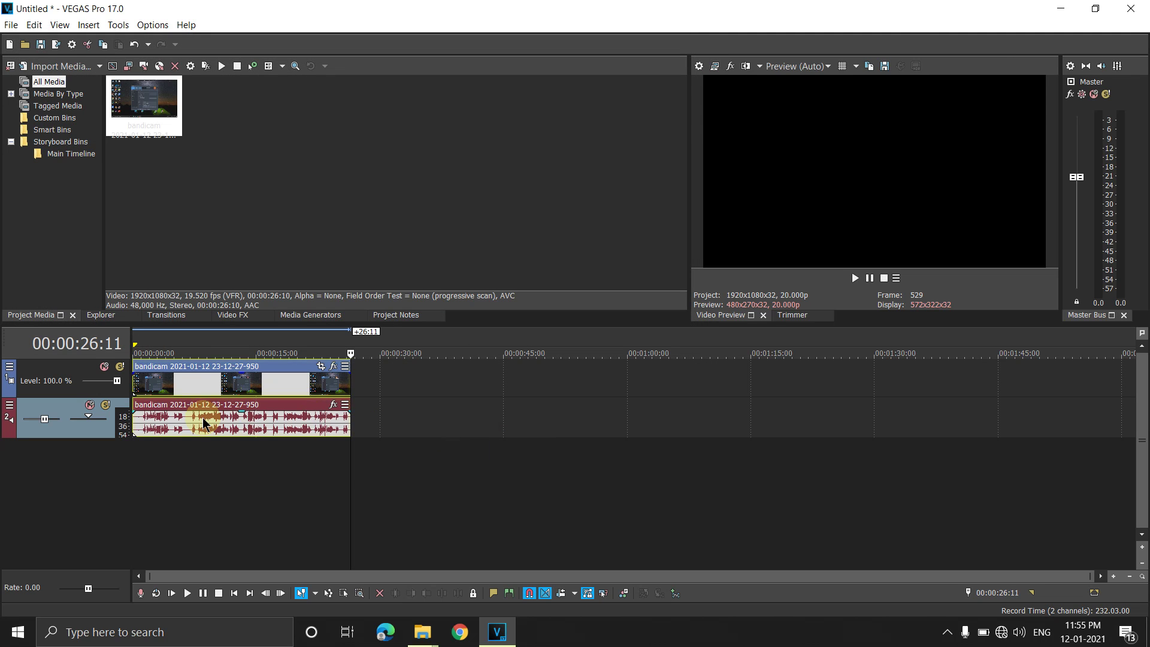
Move the playhead to about the middle of the clip and set the project template to HD 1080-60i (1920x1080, 29.970 fps).
{"action": "left_click", "coordinate": [202, 418]}
{"action": "left_click", "coordinate": [241, 389]}
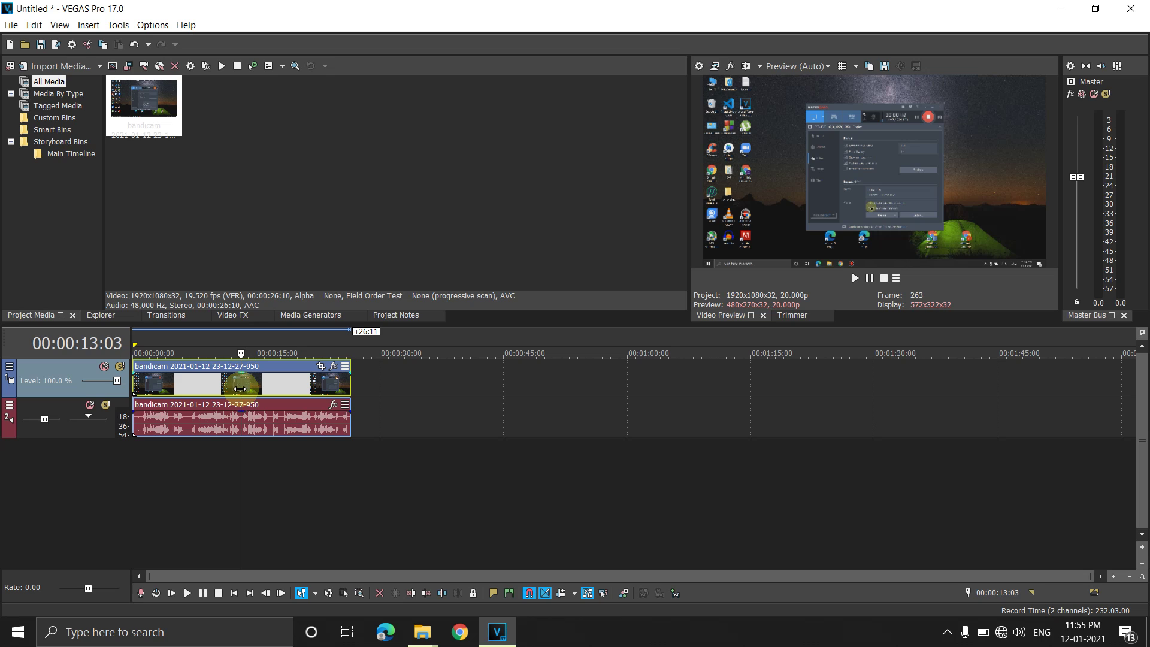
{"action": "left_click", "coordinate": [699, 65]}
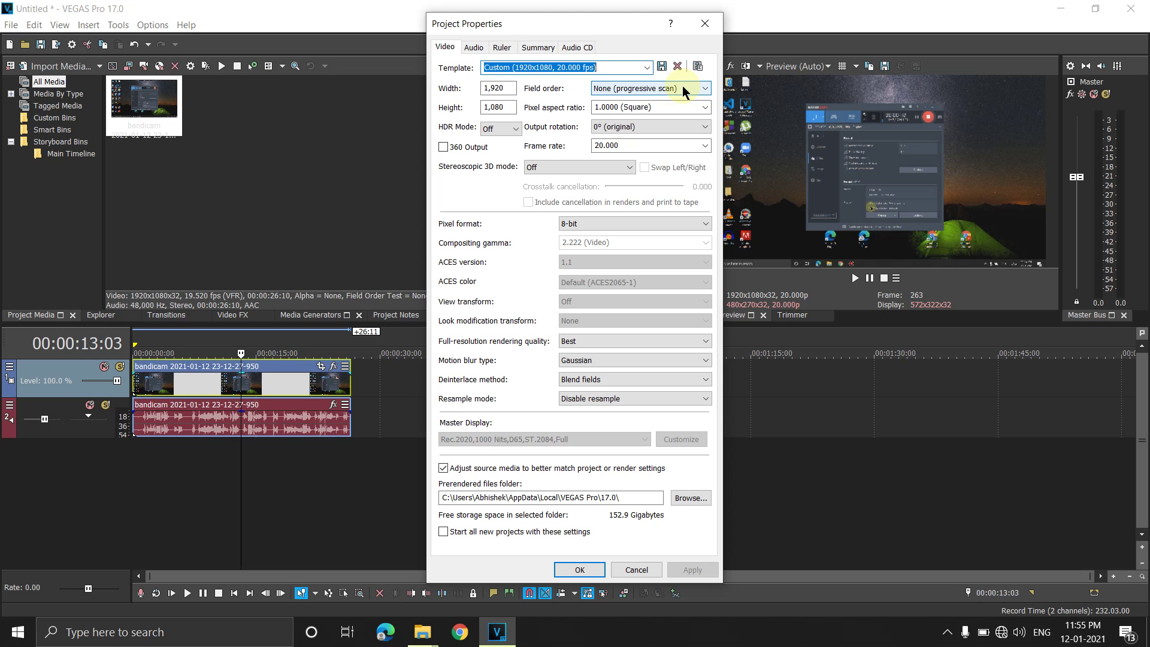
{"action": "left_click", "coordinate": [645, 69]}
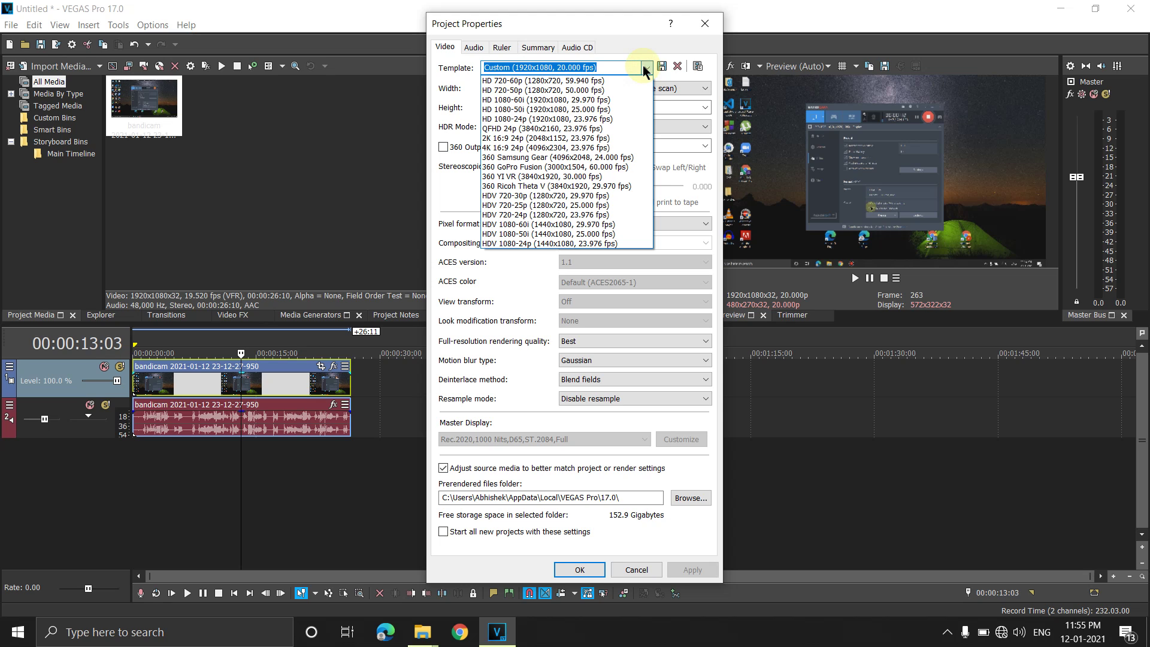
{"action": "left_click", "coordinate": [573, 99]}
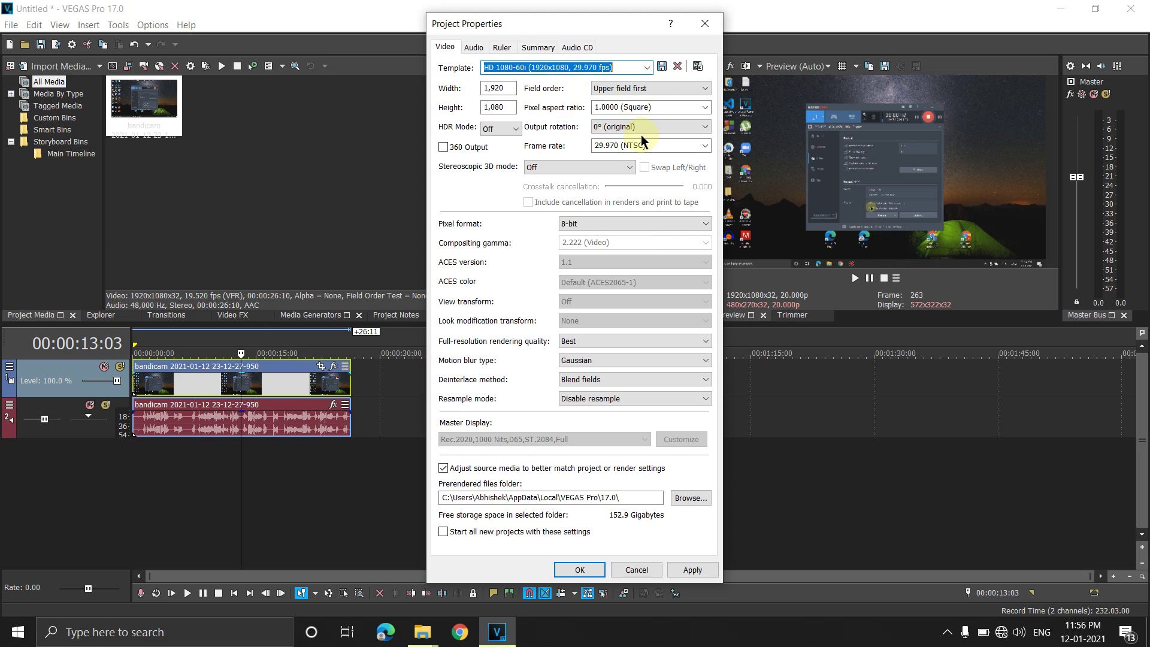
Clear the project's frame rate and choose 29.970 (NTSC) from the presets.
{"action": "left_click", "coordinate": [657, 146]}
{"action": "left_click", "coordinate": [659, 147]}
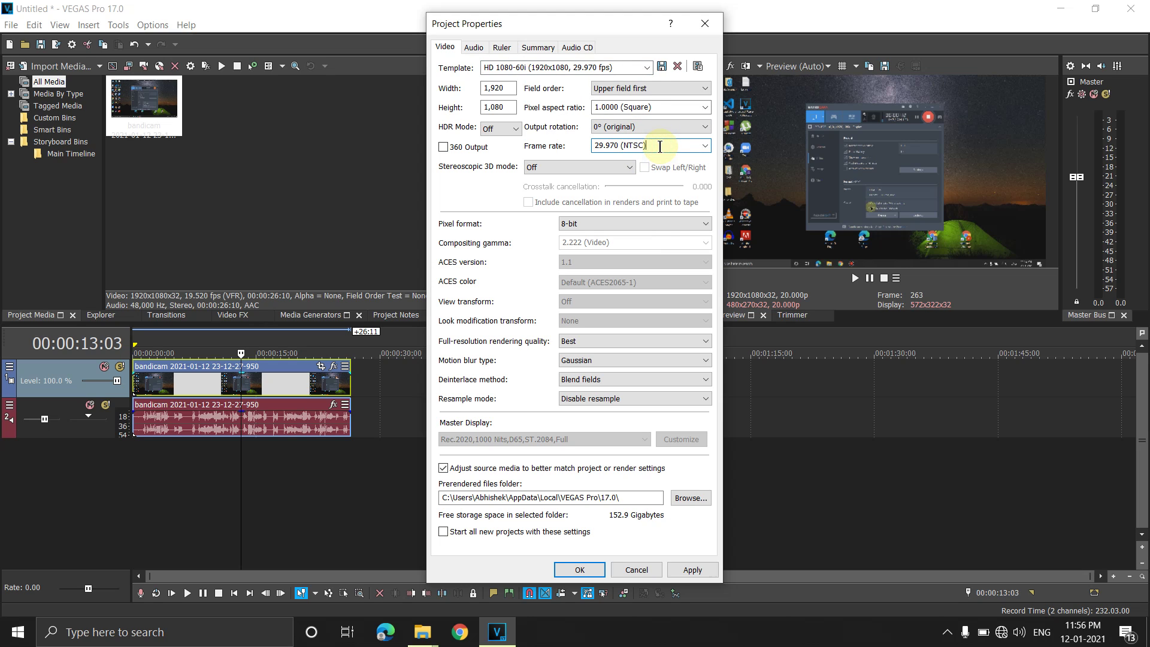
{"action": "double_click", "coordinate": [660, 147]}
{"action": "key", "text": "BackSpace"}
{"action": "key", "text": "BackSpace"}
{"action": "key", "text": "BackSpace"}
{"action": "key", "text": "BackSpace"}
{"action": "key", "text": "BackSpace"}
{"action": "key", "text": "BackSpace"}
{"action": "key", "text": "BackSpace"}
{"action": "key", "text": "BackSpace"}
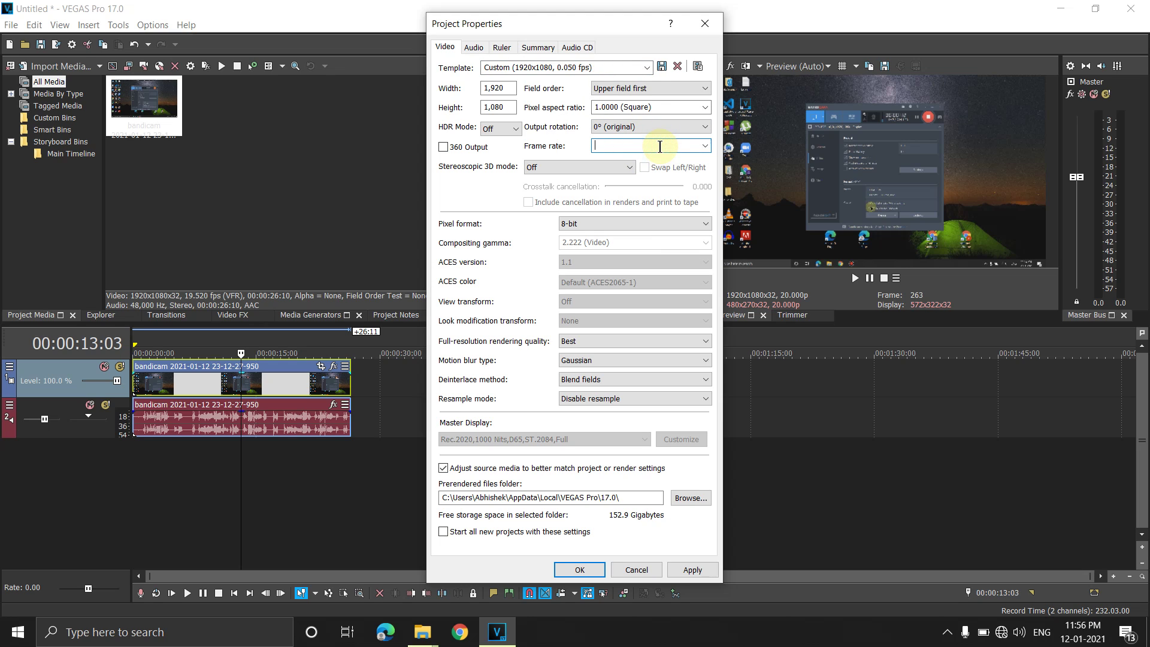
{"action": "type", "text": "2545"}
{"action": "key", "text": "BackSpace"}
{"action": "key", "text": "BackSpace"}
{"action": "key", "text": "BackSpace"}
{"action": "left_click", "coordinate": [704, 146]}
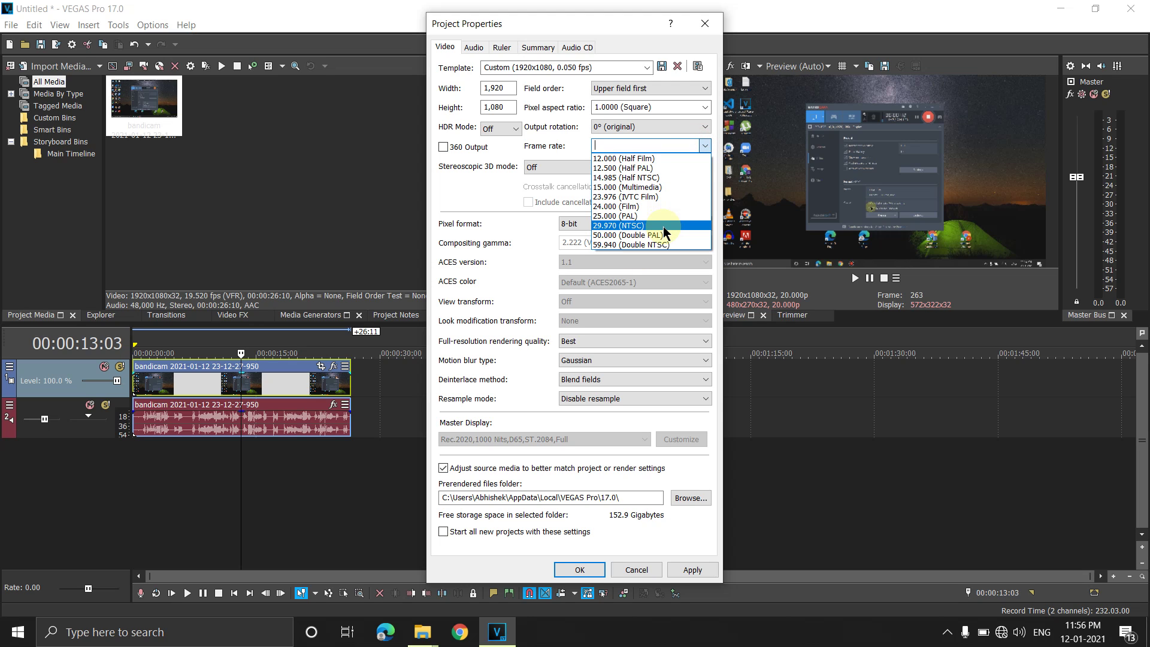
{"action": "left_click", "coordinate": [663, 227]}
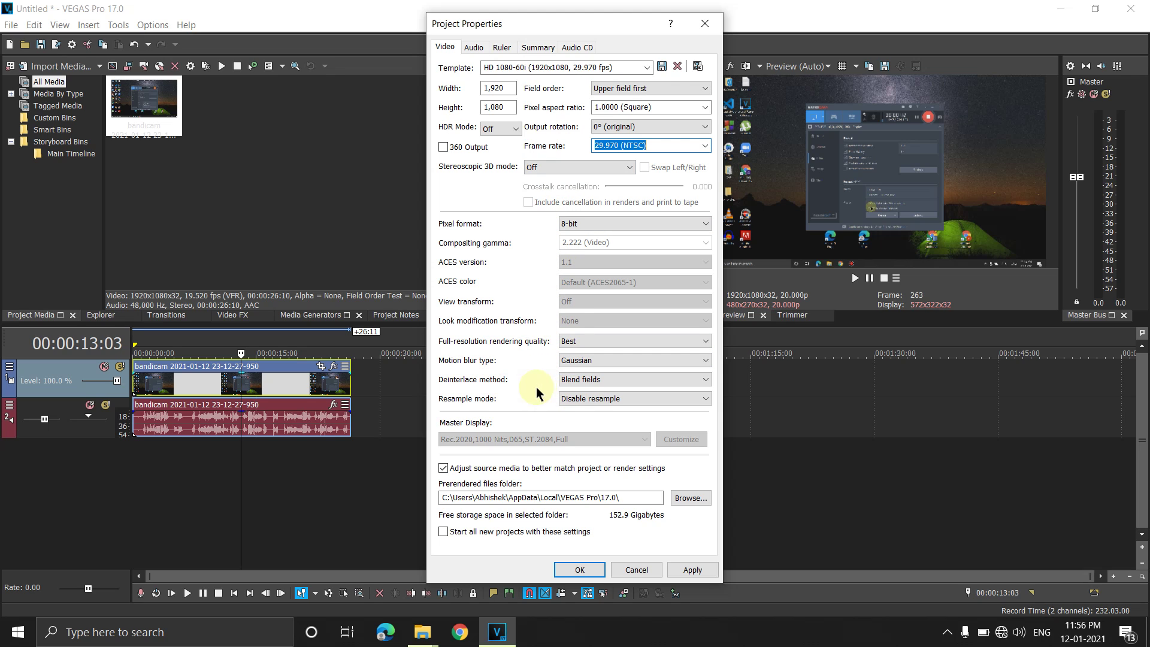
Check the project's resample mode options and set the deinterlace method to None.
{"action": "left_click", "coordinate": [600, 400]}
{"action": "left_click", "coordinate": [600, 400]}
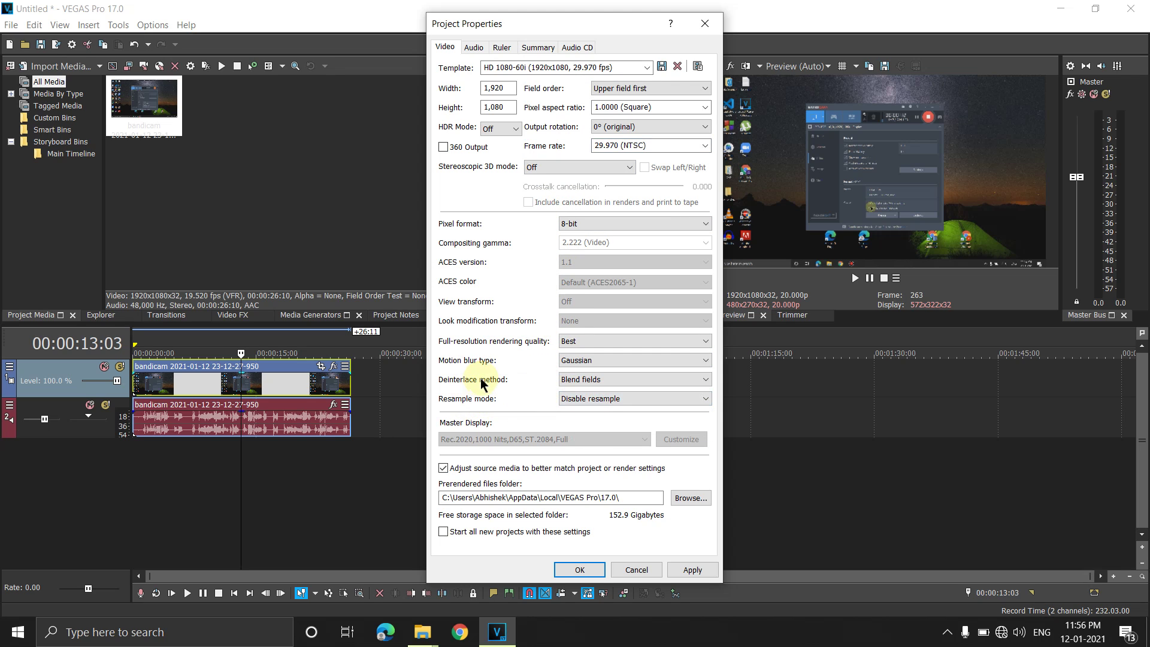
{"action": "left_click", "coordinate": [575, 380]}
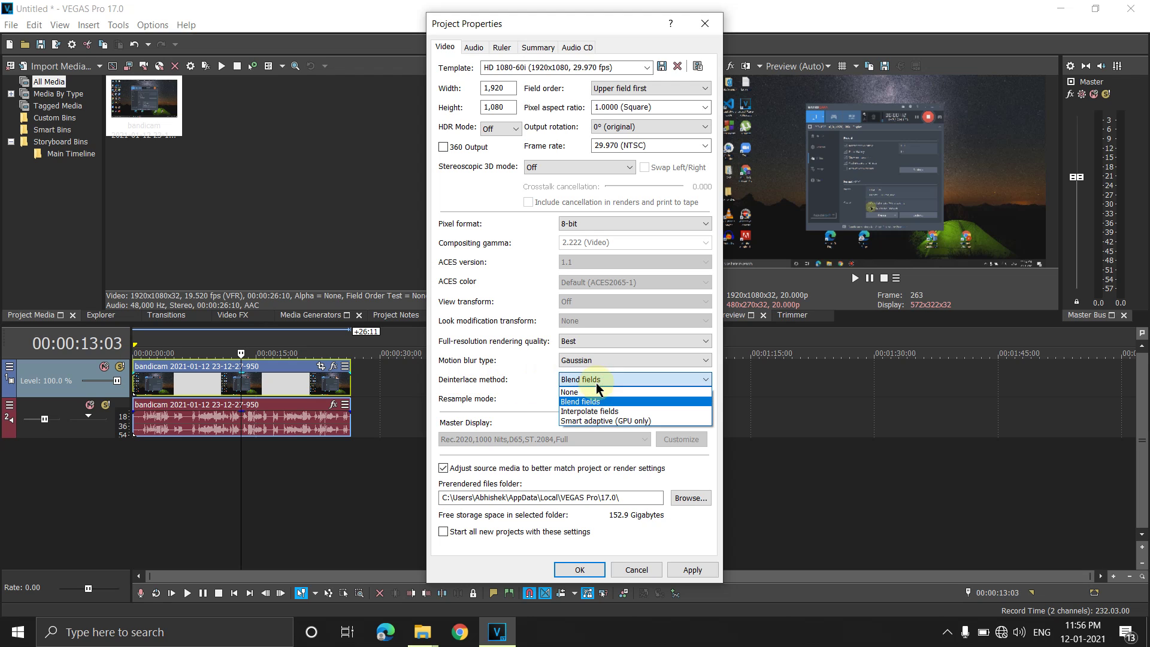
{"action": "left_click", "coordinate": [593, 390]}
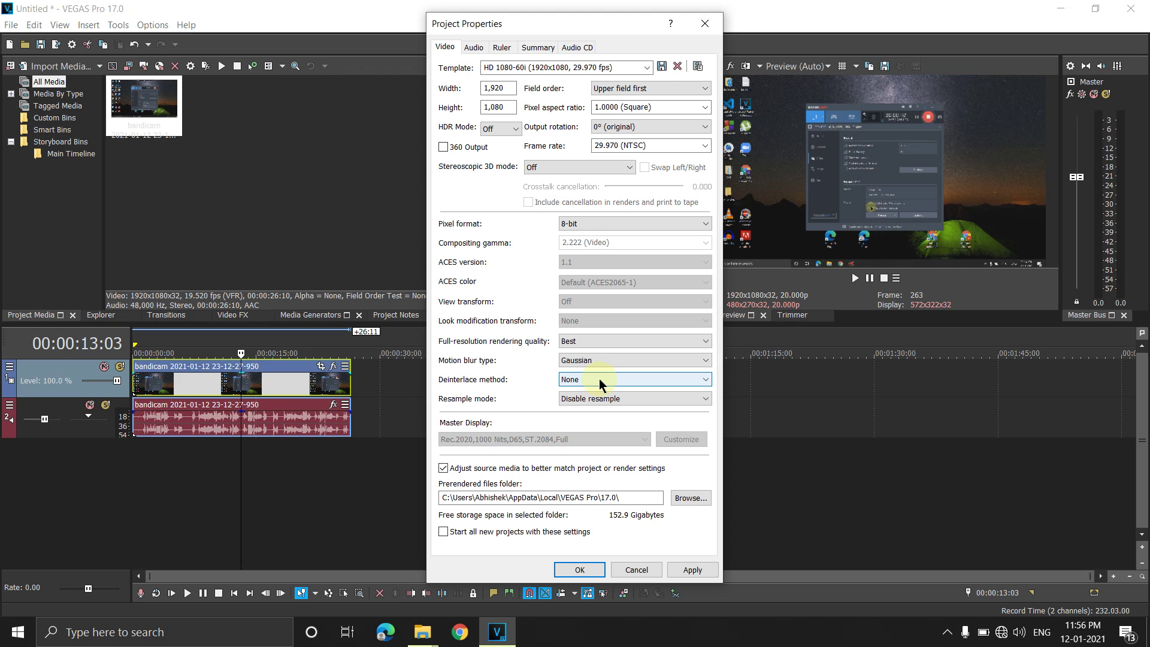
{"action": "left_click", "coordinate": [596, 381]}
{"action": "left_click", "coordinate": [601, 388]}
Keep the motion blur type at Gaussian and choose Best as the full-resolution rendering quality.
{"action": "left_click", "coordinate": [572, 363]}
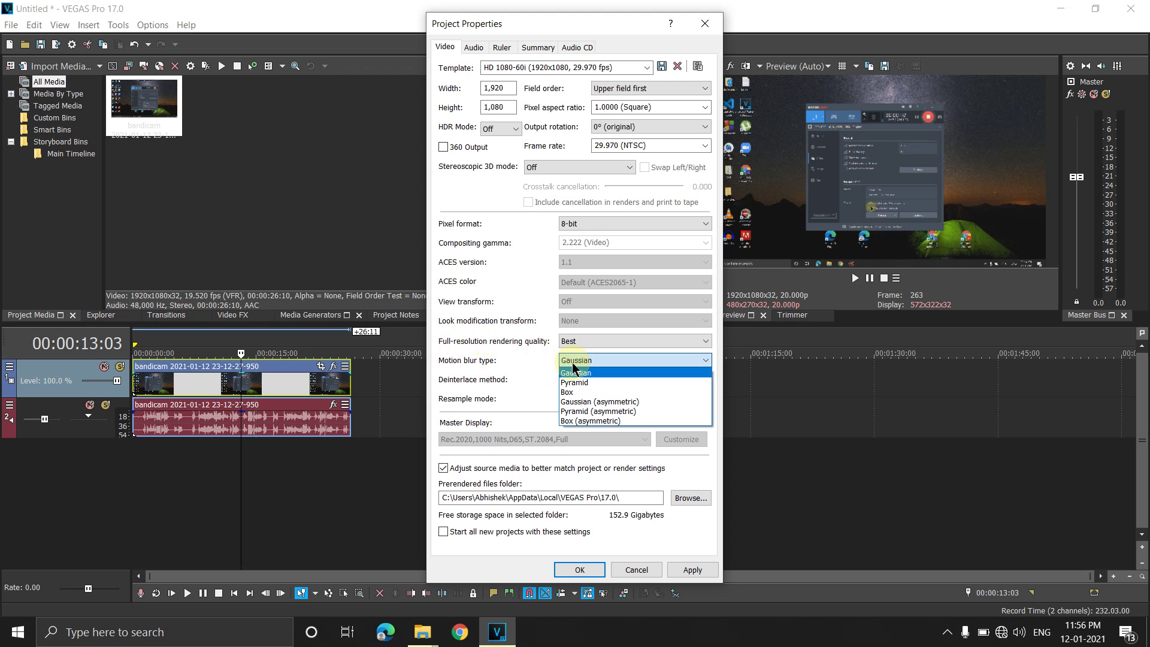
{"action": "left_click", "coordinate": [572, 366]}
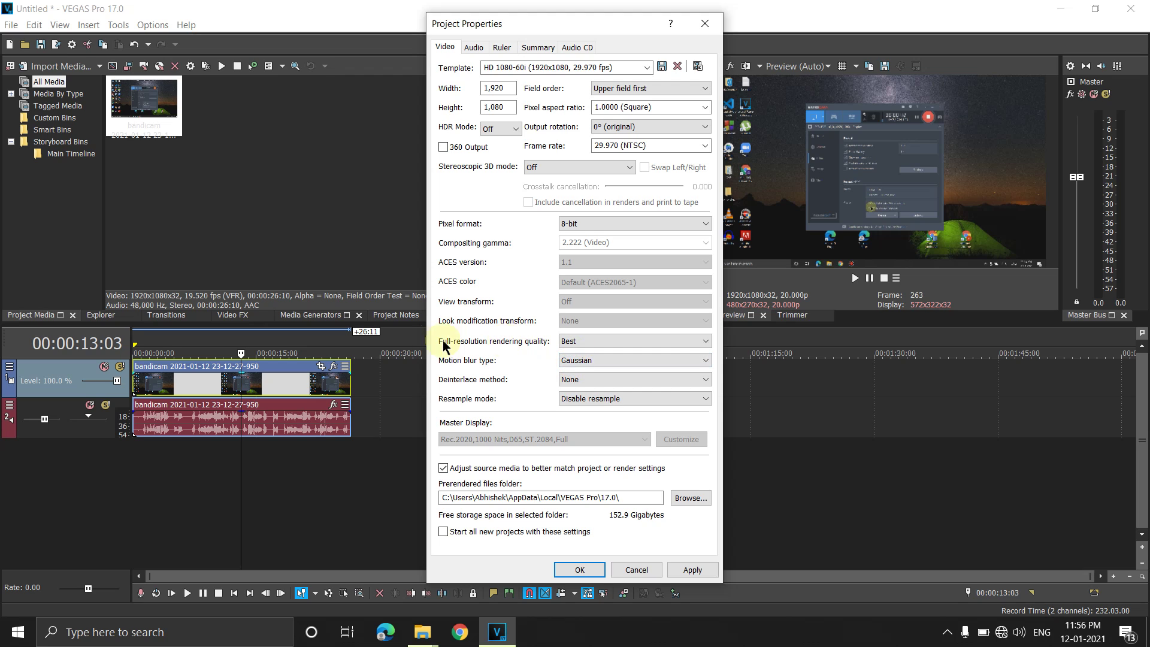
{"action": "left_click", "coordinate": [608, 343]}
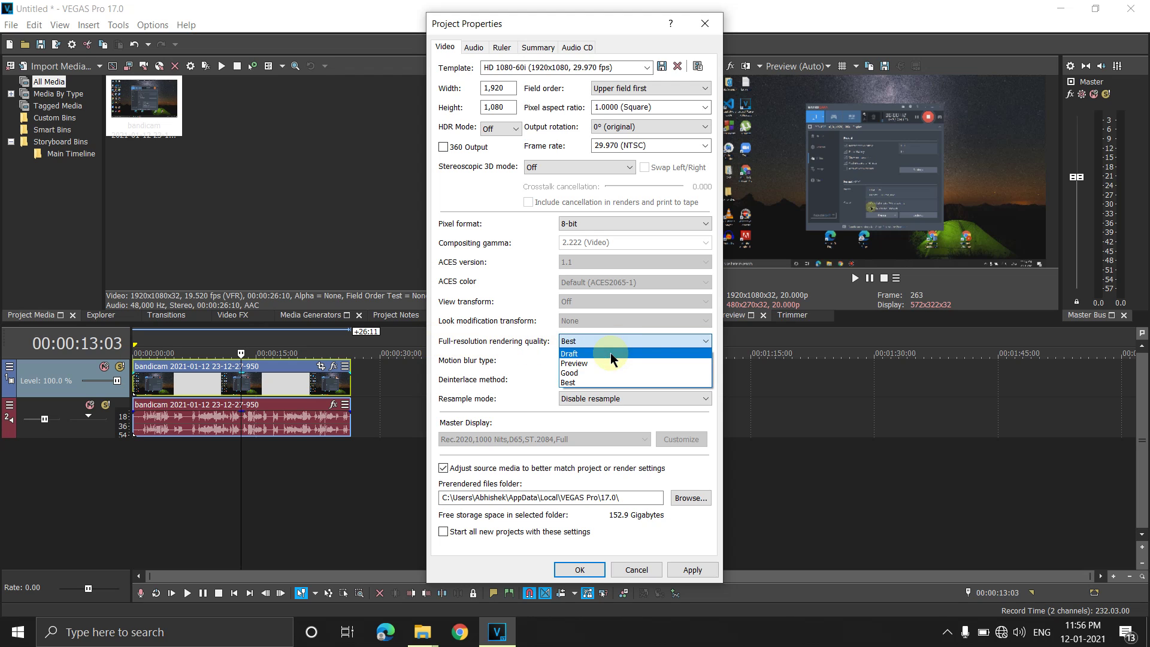
{"action": "left_click", "coordinate": [603, 382]}
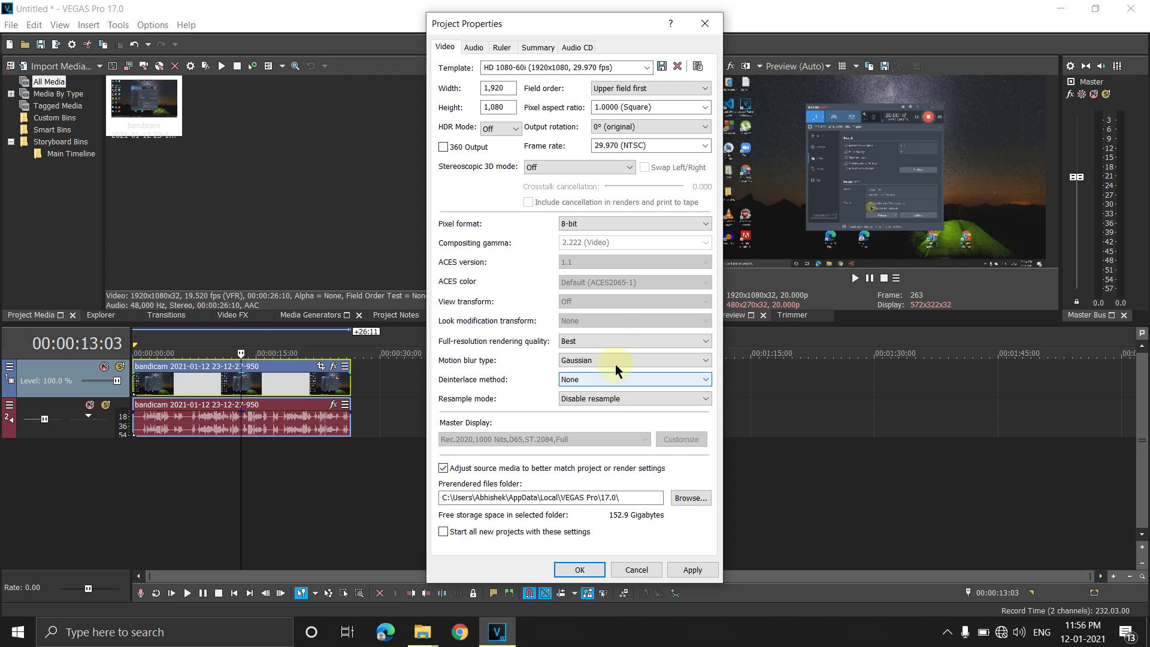
Make all new projects start with these settings, review the audio properties, and apply the project properties.
{"action": "left_click", "coordinate": [491, 538]}
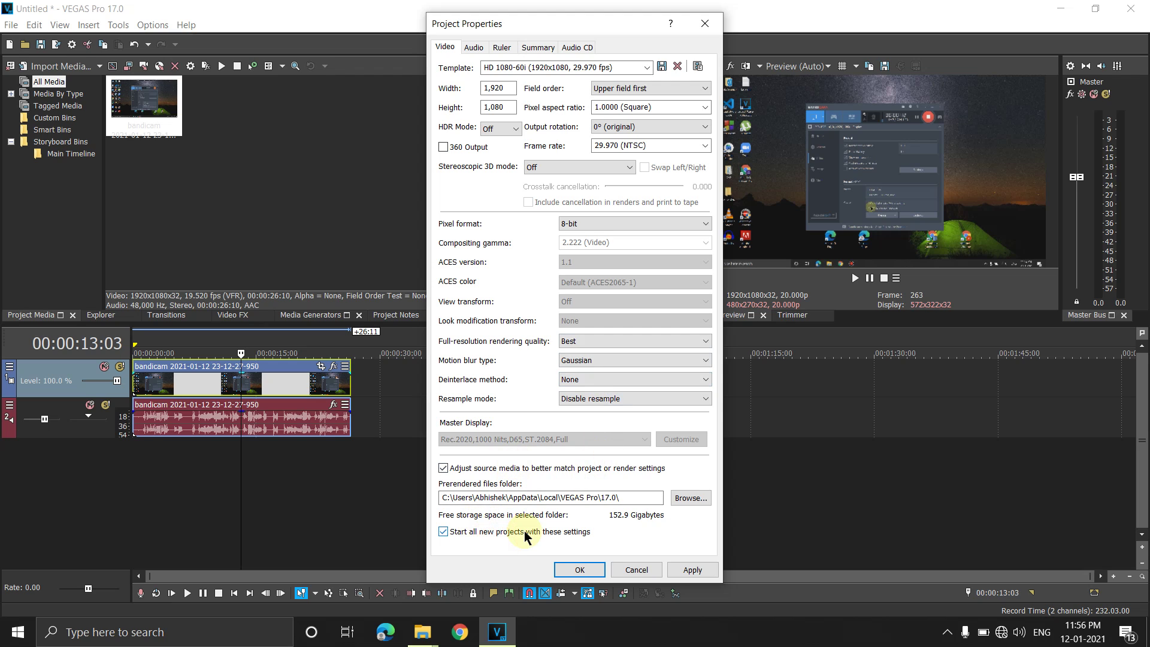
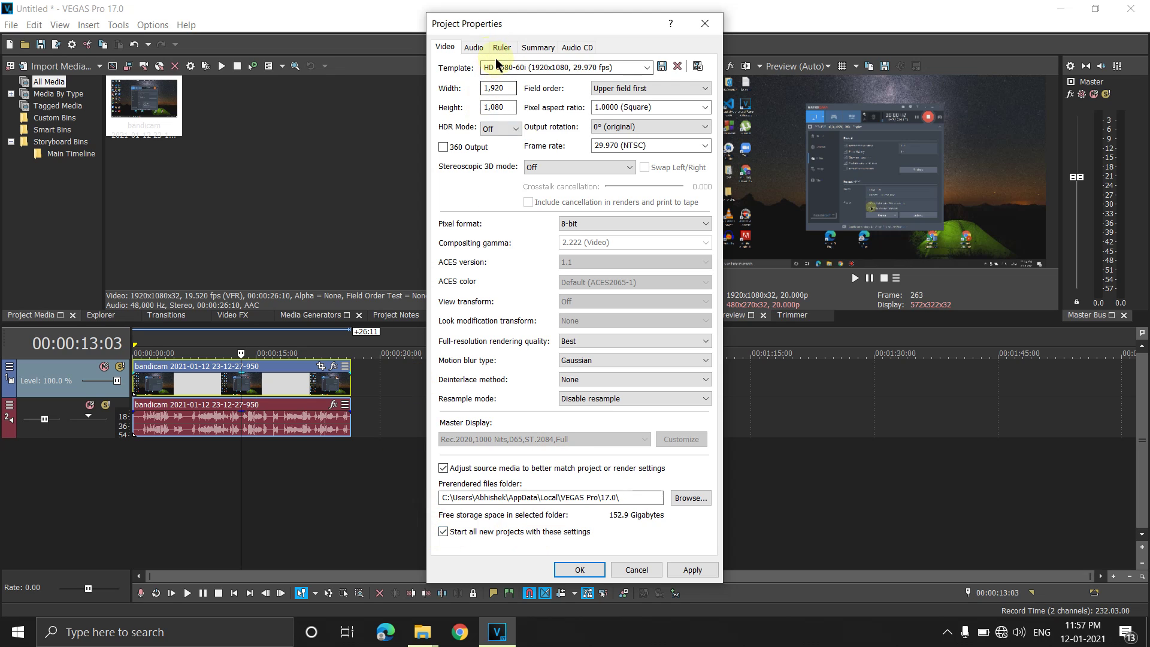
{"action": "left_click", "coordinate": [474, 47]}
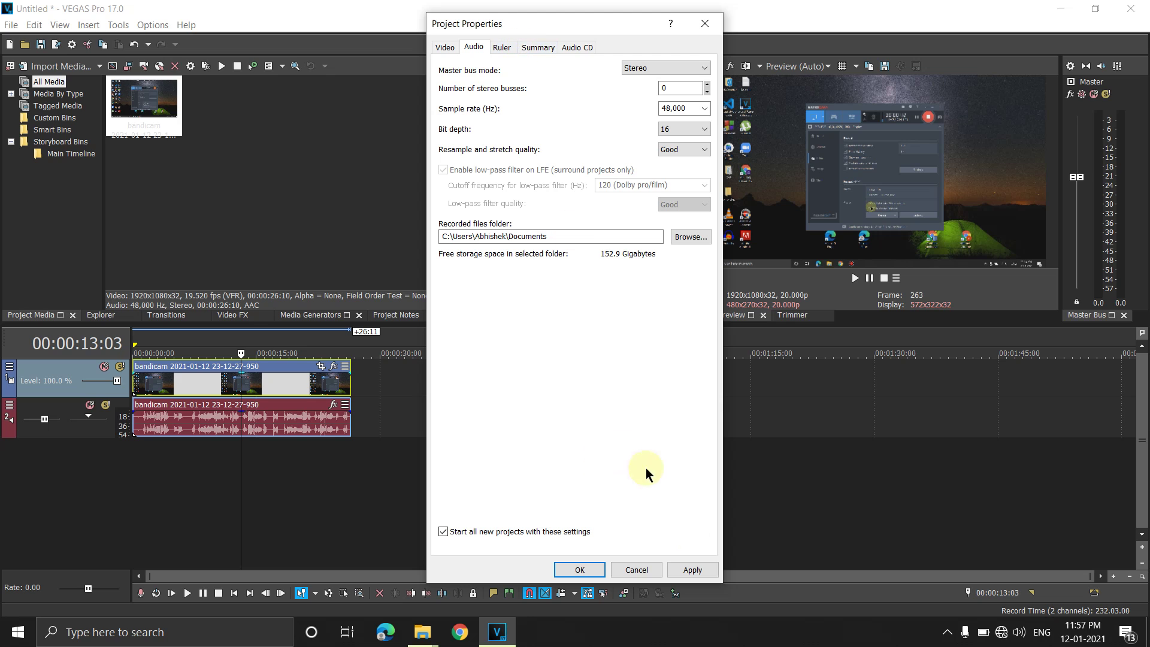
{"action": "left_click", "coordinate": [695, 567]}
{"action": "left_click", "coordinate": [589, 570]}
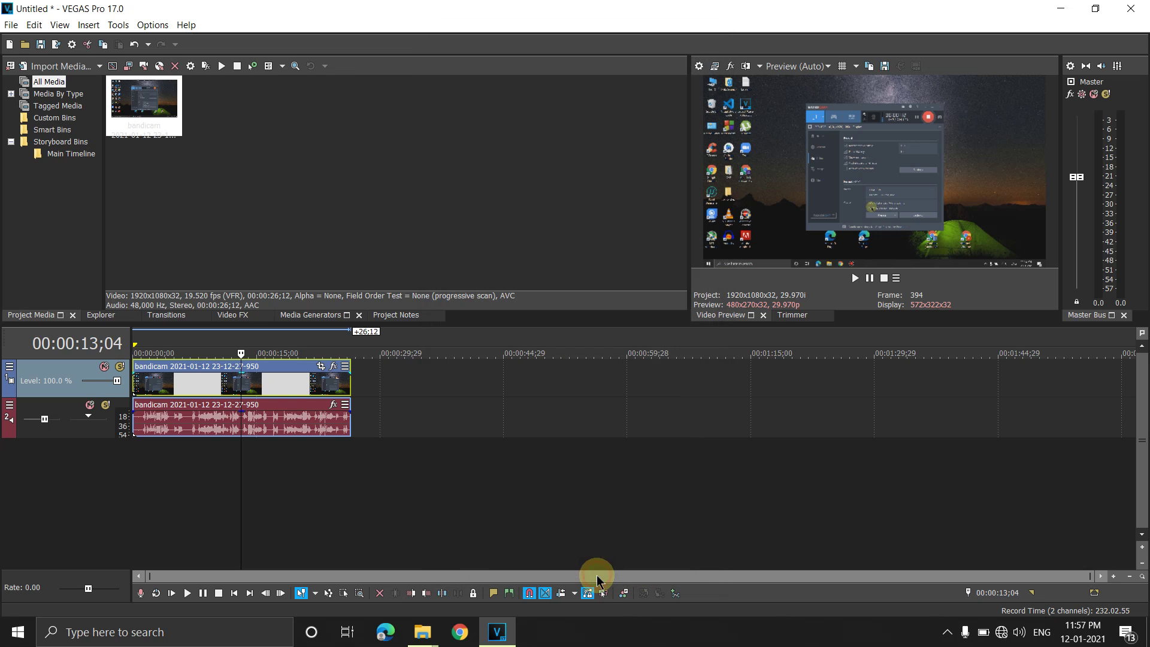
Disable resampling for the video event on the timeline, review its file properties, and confirm.
{"action": "right_click", "coordinate": [264, 383]}
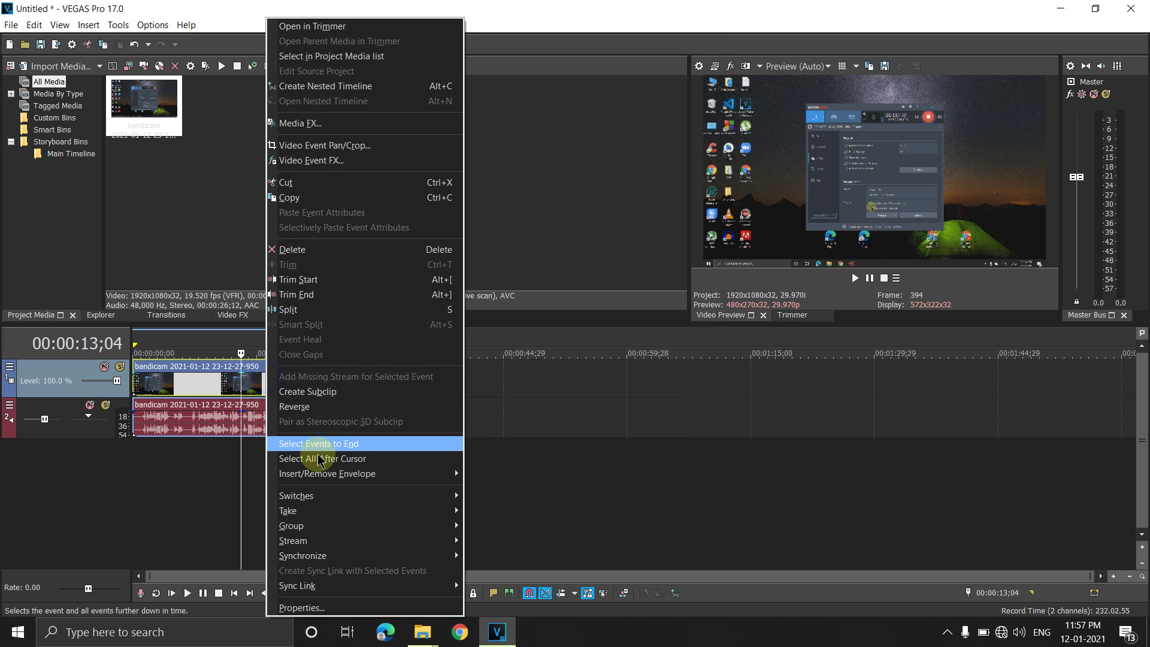
{"action": "left_click", "coordinate": [347, 607]}
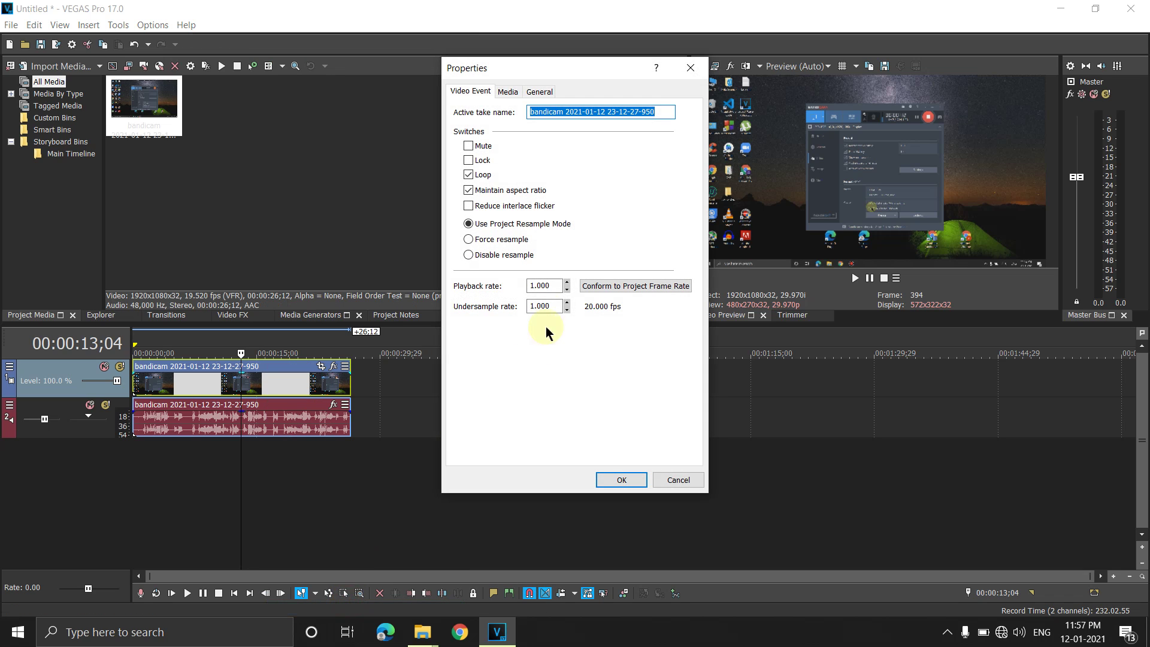
{"action": "left_click", "coordinate": [495, 257]}
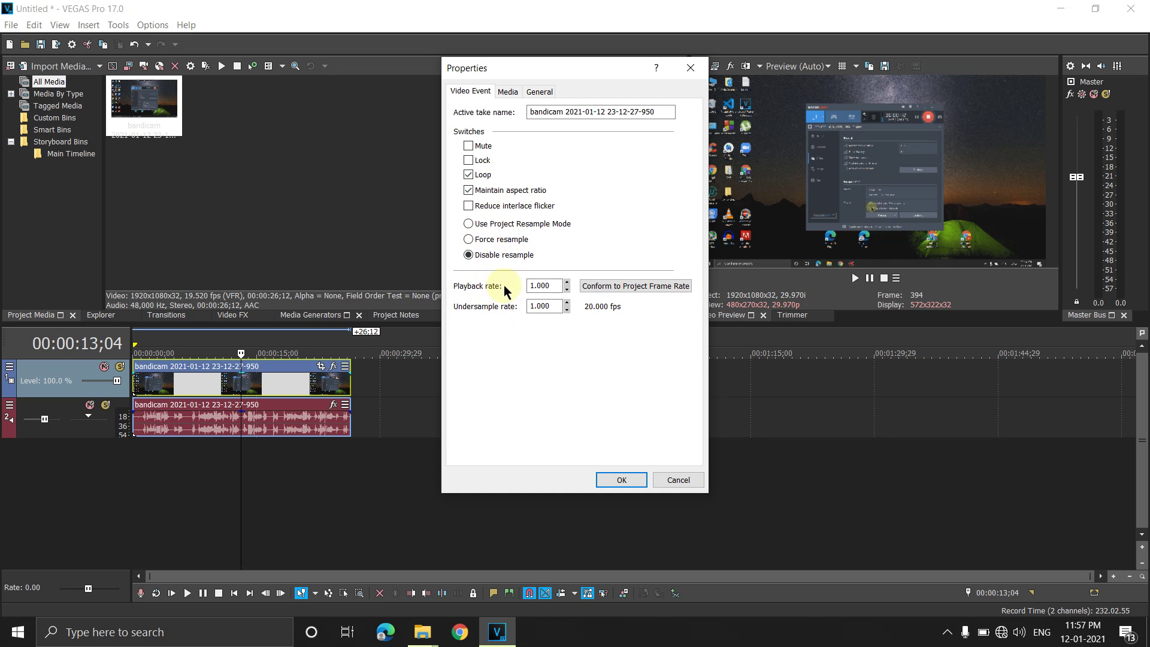
{"action": "left_click", "coordinate": [508, 92]}
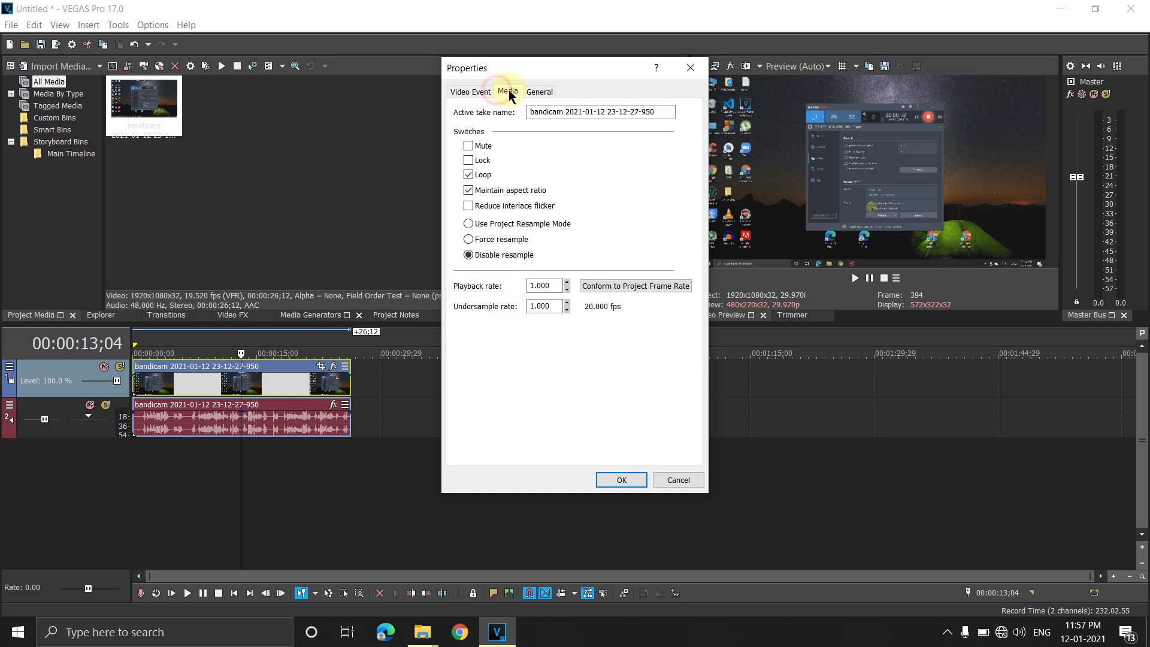
{"action": "left_click", "coordinate": [534, 93]}
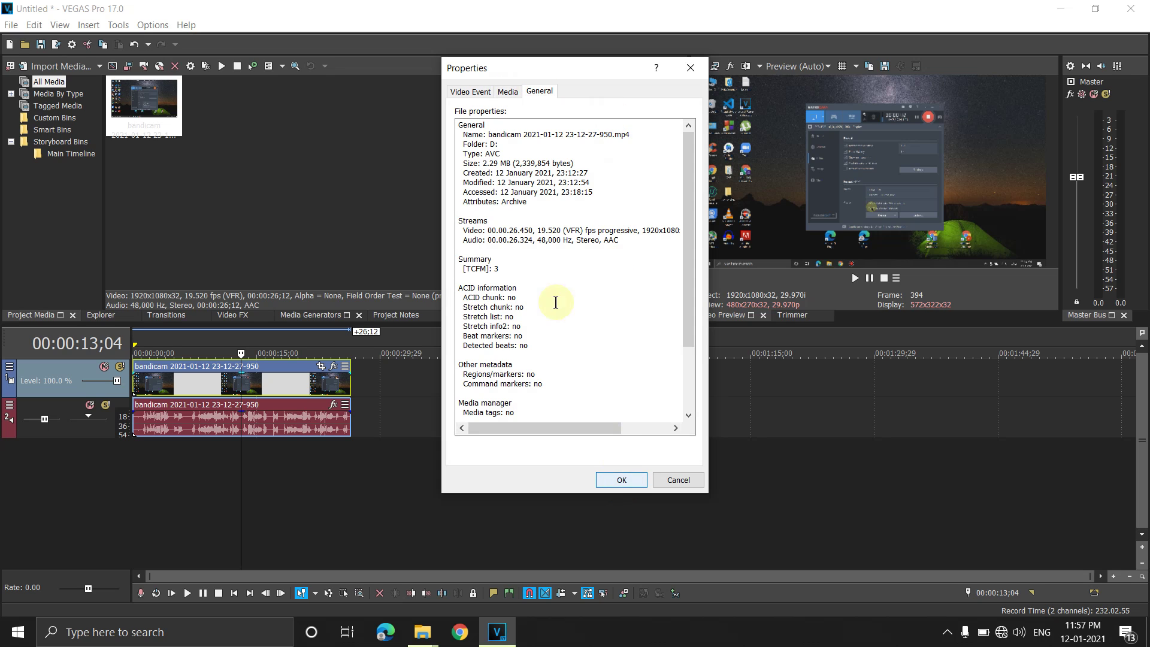
{"action": "left_click", "coordinate": [462, 91]}
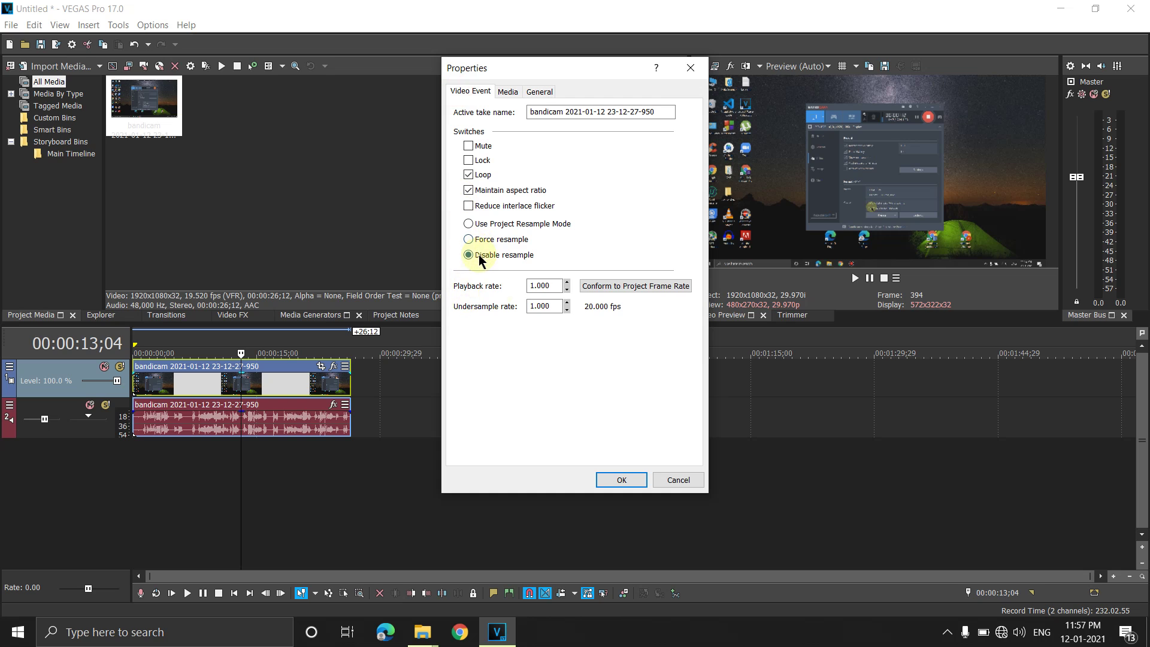
{"action": "left_click", "coordinate": [617, 479]}
Play the timeline briefly from 00:00:16;12 and stop playback.
{"action": "left_click", "coordinate": [268, 380]}
{"action": "key", "text": "space"}
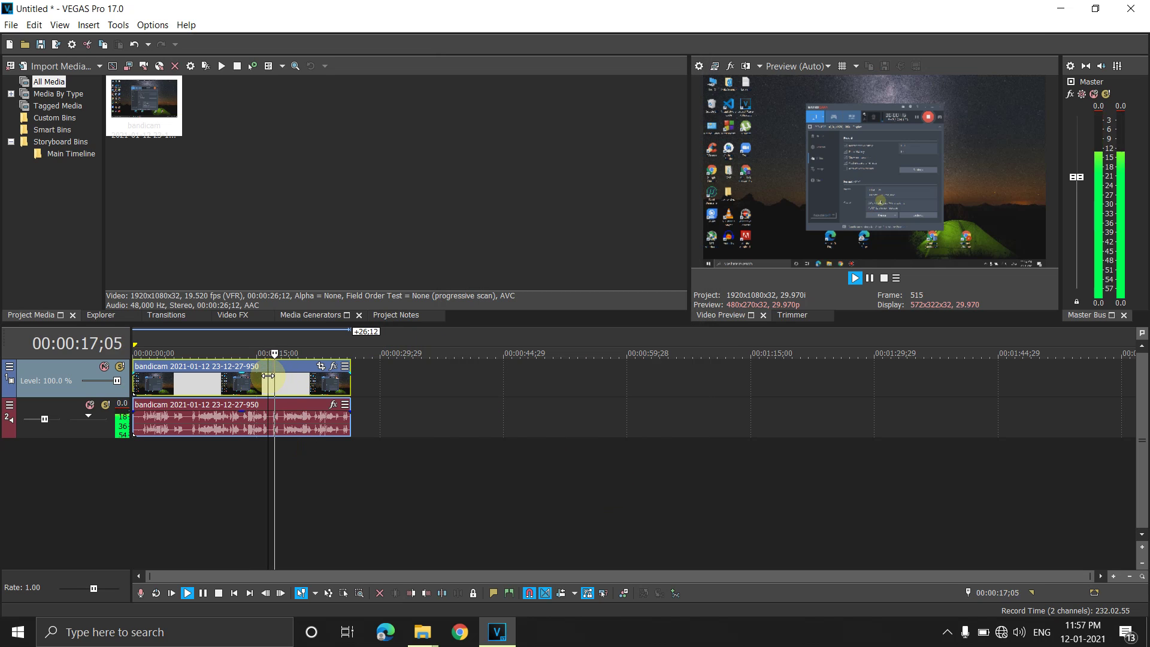
{"action": "key", "text": "space"}
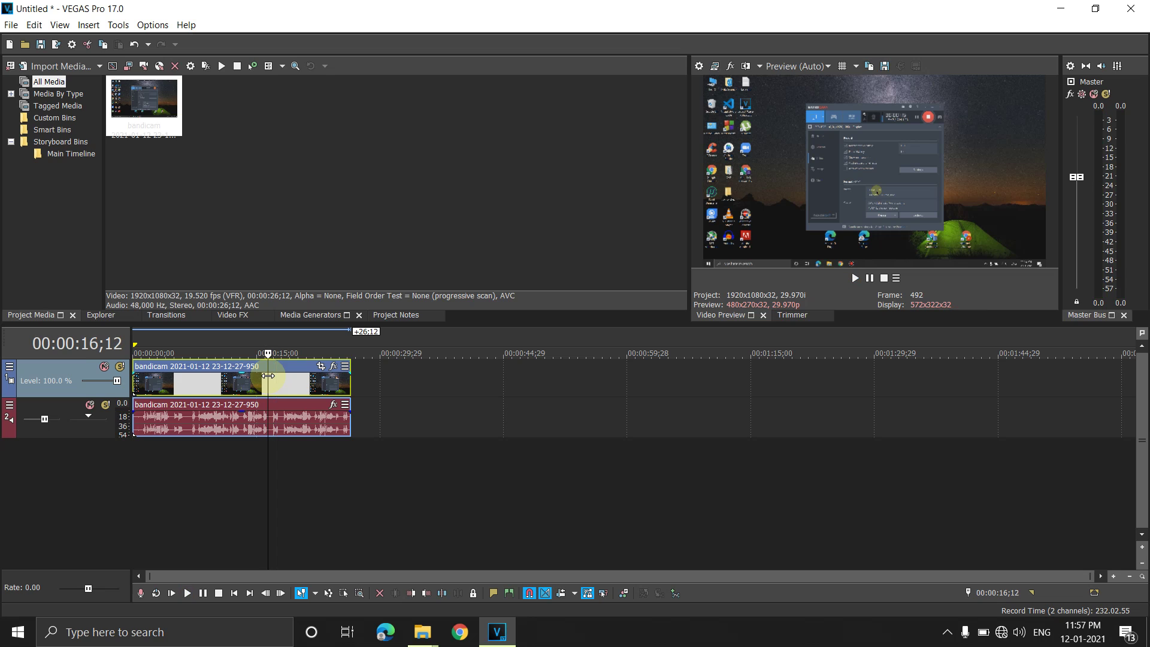
Start Render As, browse the output formats including Sony MXF, and choose MAGIX AVC/AAC MP4.
{"action": "left_click", "coordinate": [11, 24]}
{"action": "mouse_move", "coordinate": [62, 183]}
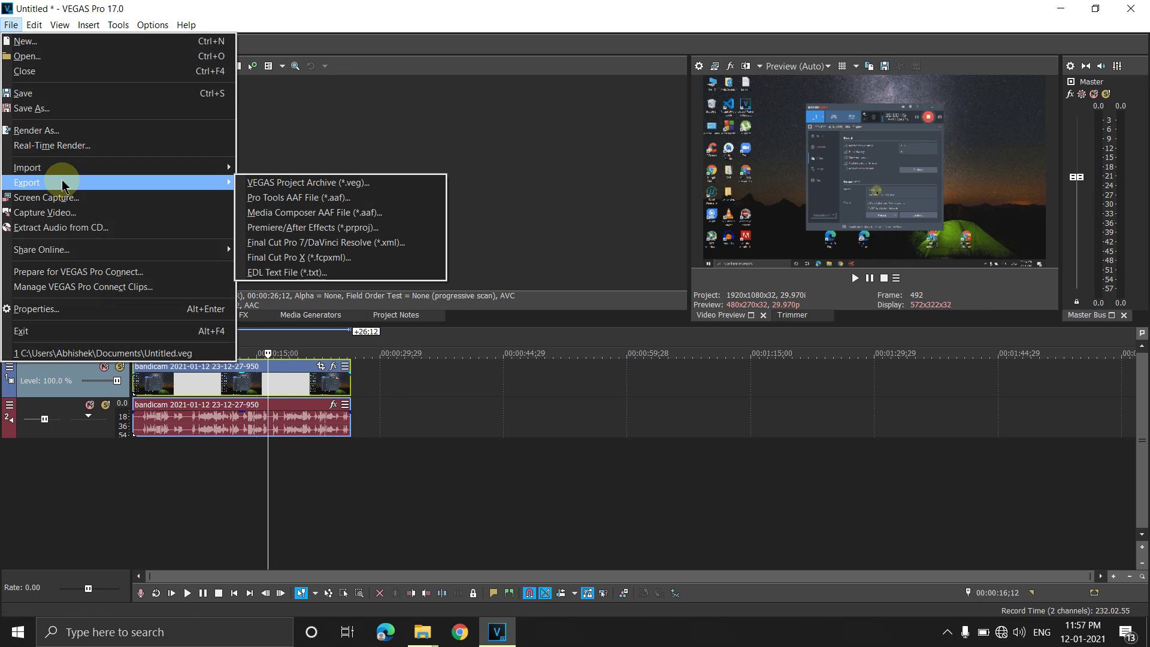
{"action": "left_click", "coordinate": [57, 130]}
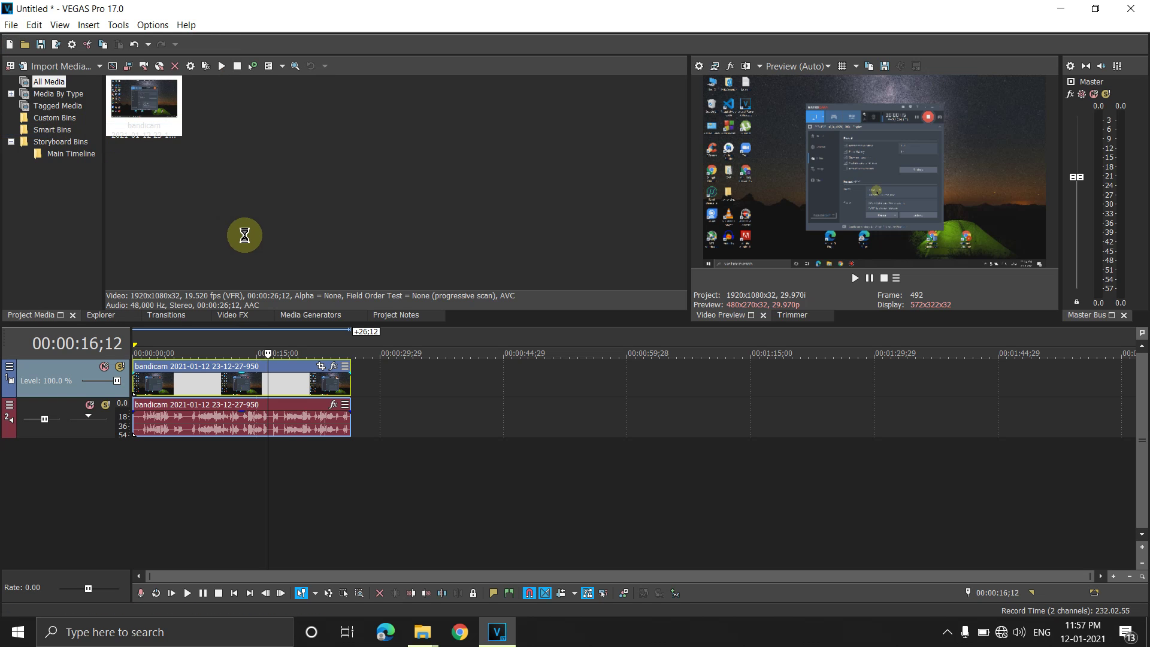
{"action": "scroll", "coordinate": [360, 242], "scroll_direction": "up", "scroll_amount": 1}
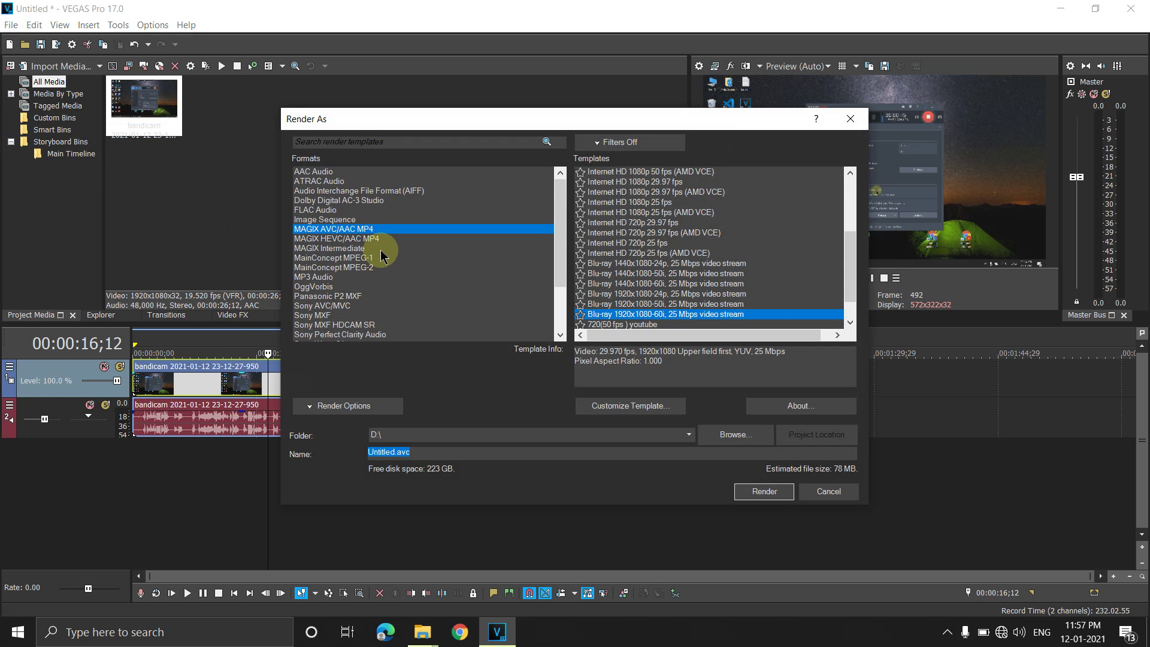
{"action": "left_click", "coordinate": [319, 202]}
{"action": "left_click", "coordinate": [338, 315]}
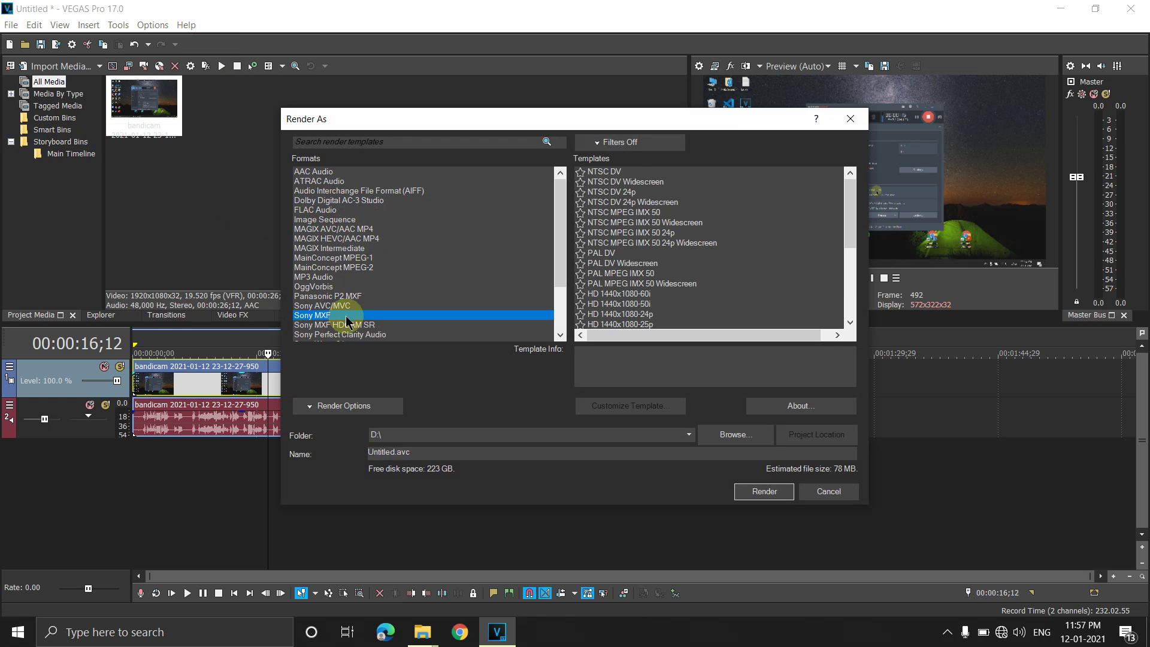
{"action": "scroll", "coordinate": [346, 316], "scroll_direction": "down", "scroll_amount": 2}
{"action": "left_click", "coordinate": [341, 328]}
{"action": "scroll", "coordinate": [350, 263], "scroll_direction": "up", "scroll_amount": 3}
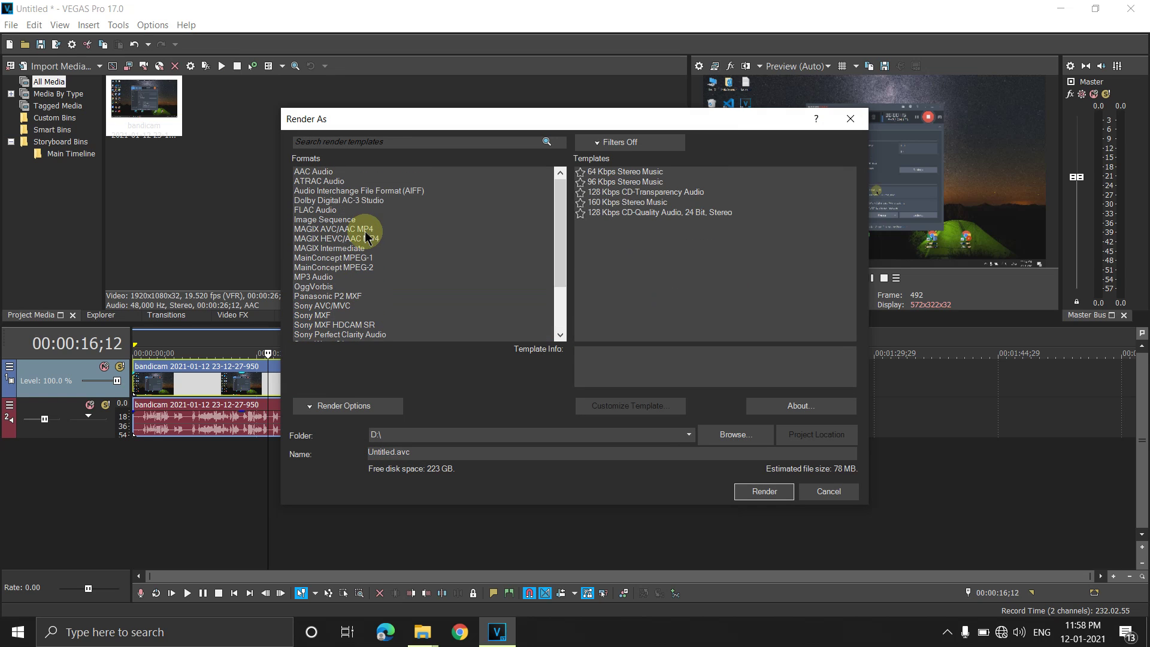
{"action": "left_click", "coordinate": [347, 230]}
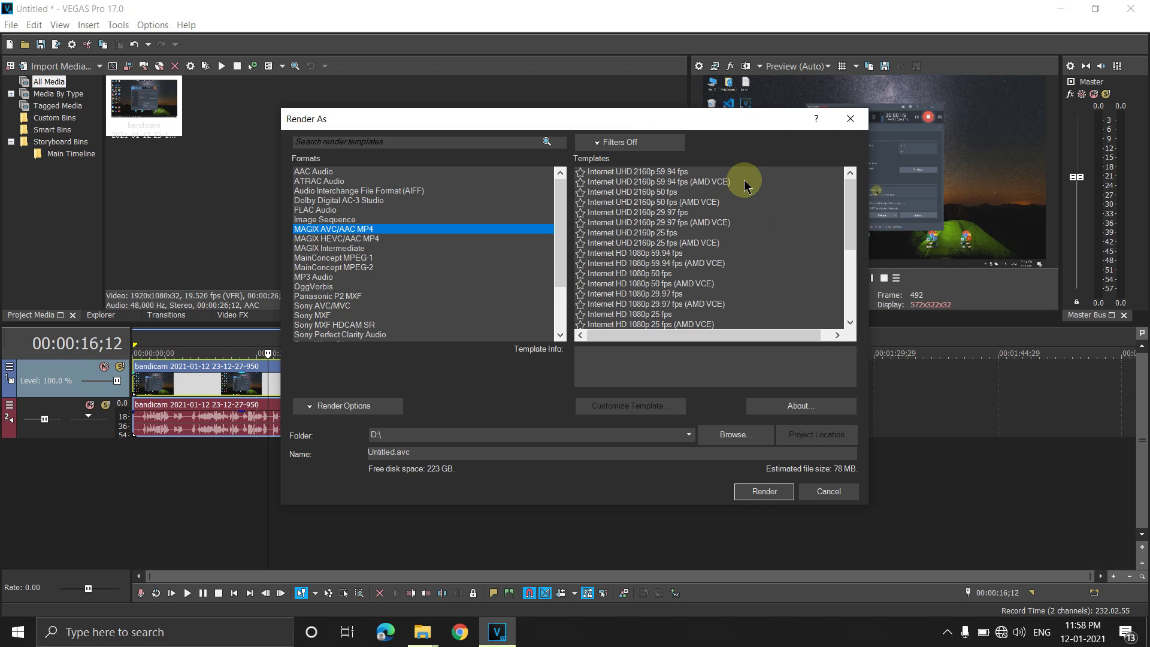
Select the Internet HD 1080p 29.97 fps (AMD VCE) render template and briefly check its custom settings.
{"action": "left_click", "coordinate": [700, 203]}
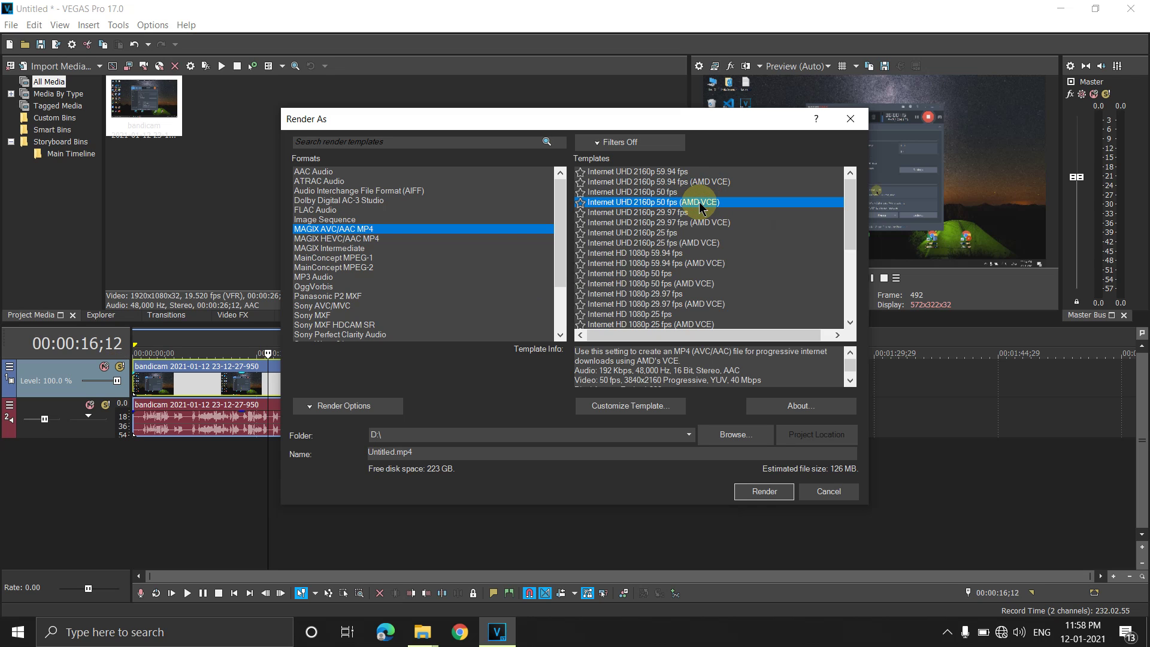
{"action": "scroll", "coordinate": [658, 252], "scroll_direction": "down", "scroll_amount": 2}
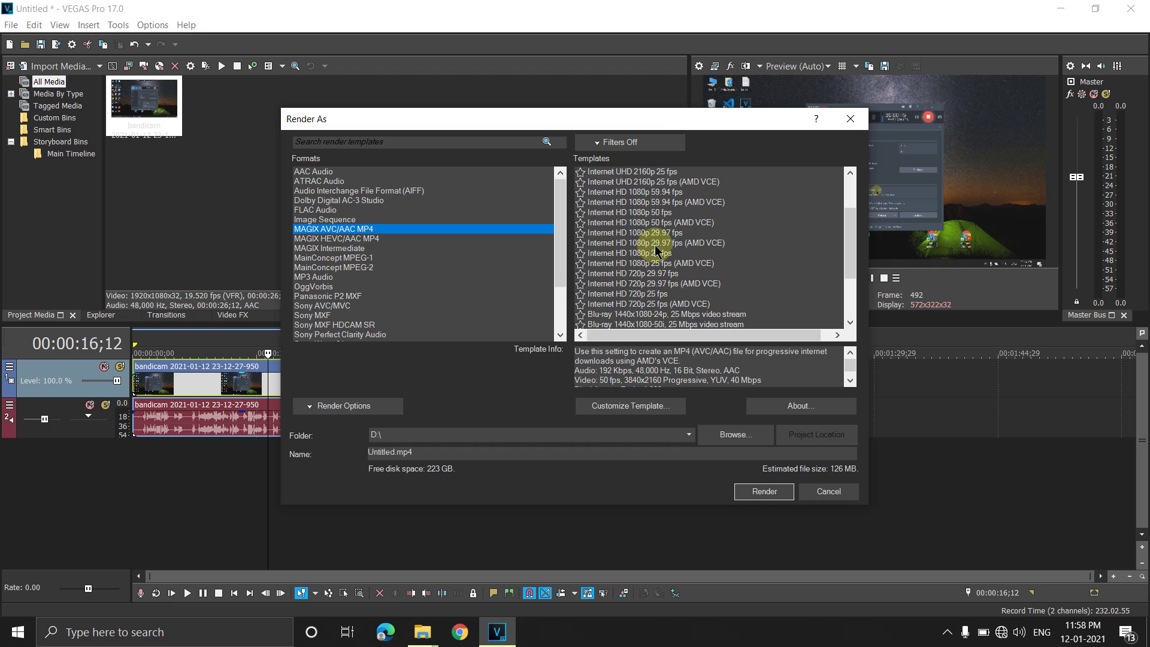
{"action": "left_click", "coordinate": [610, 243]}
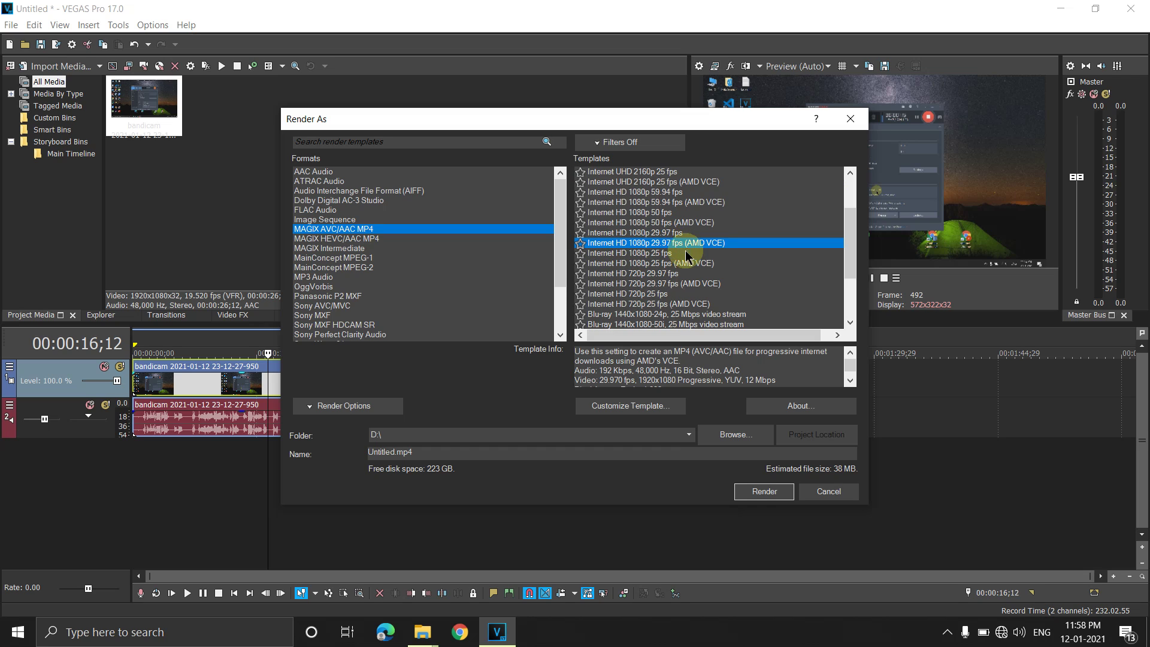
{"action": "left_click", "coordinate": [653, 409]}
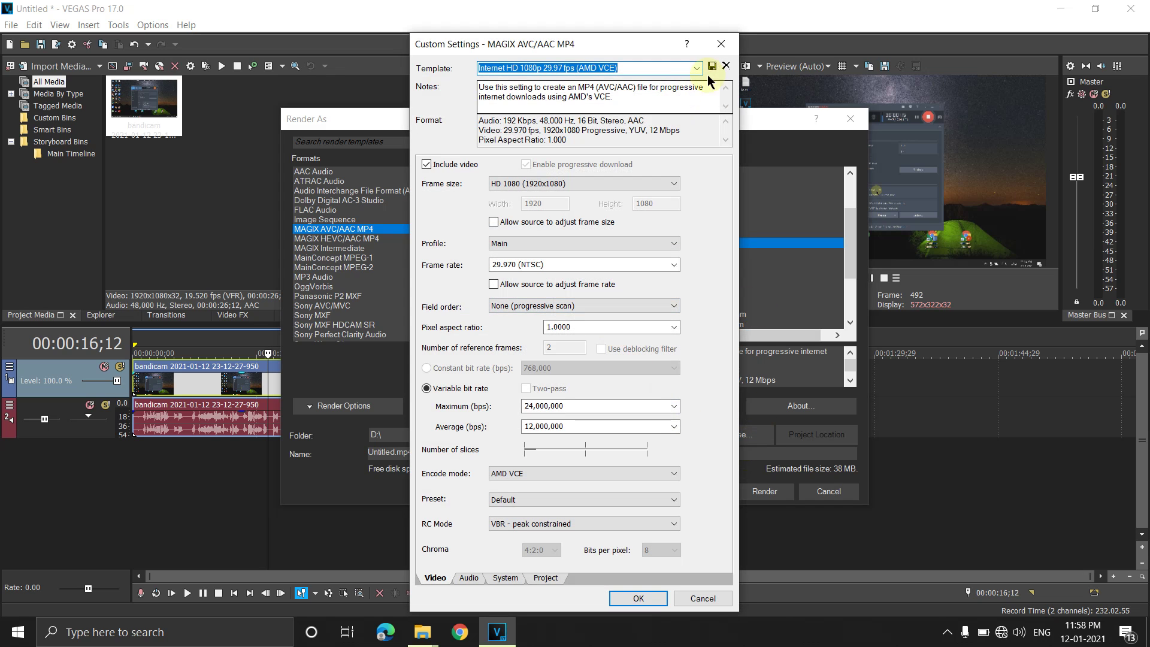
{"action": "left_click", "coordinate": [721, 44]}
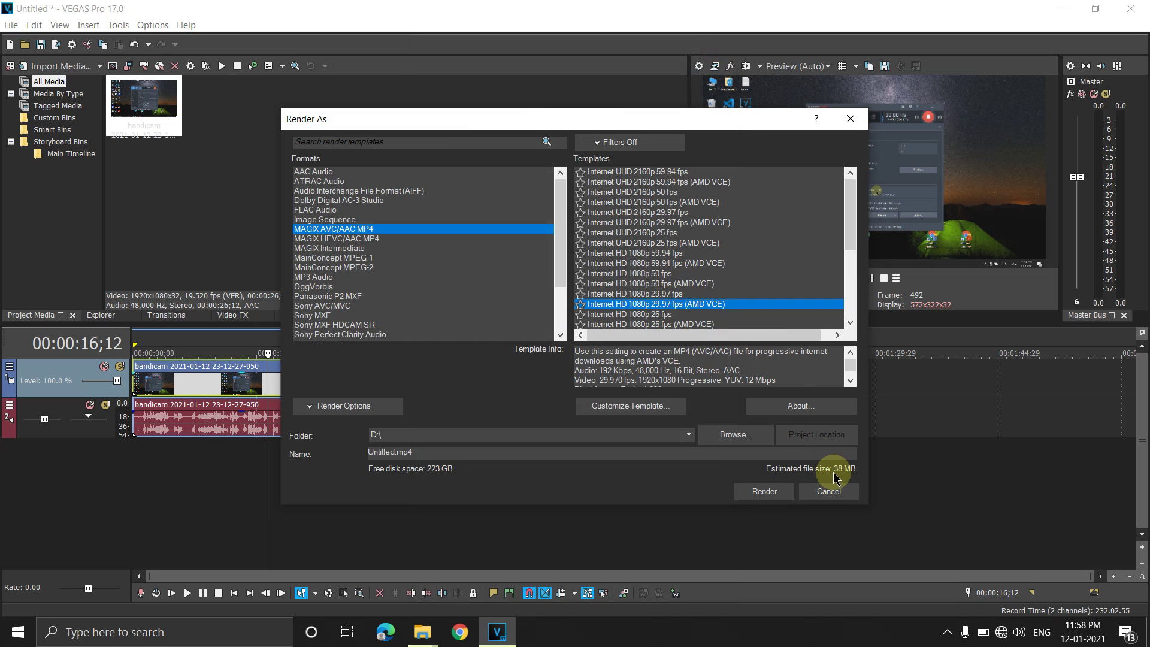
Open the template's custom settings, review the profile and frame rate options, and keep the pixel aspect ratio at 1.0000.
{"action": "left_click", "coordinate": [630, 407]}
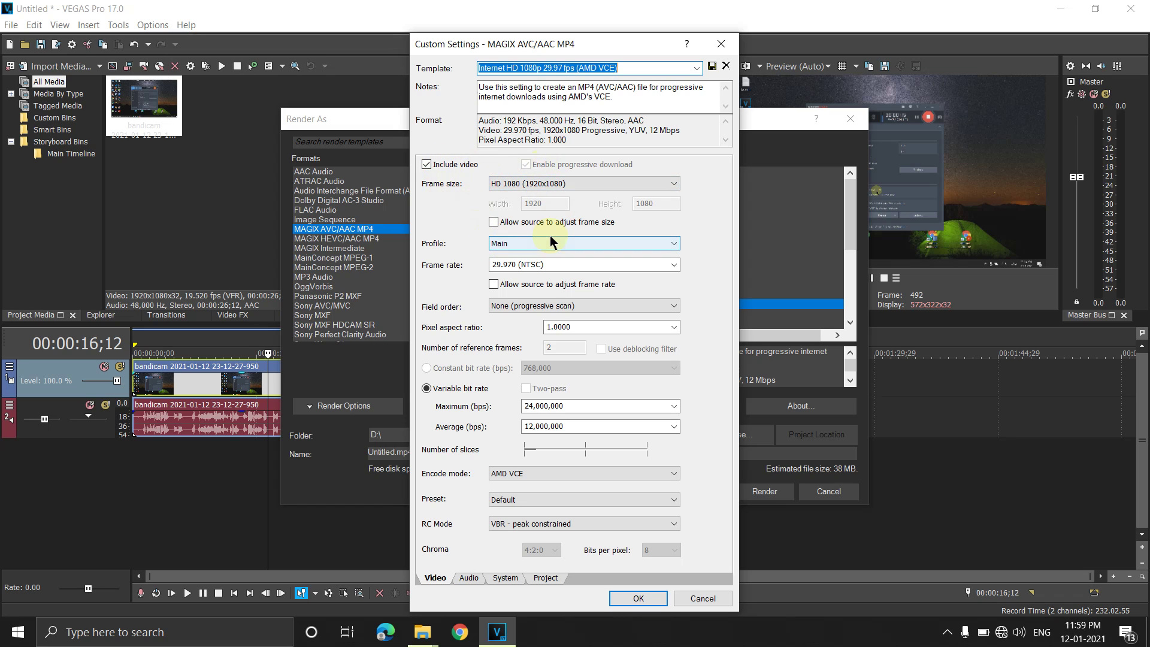
{"action": "left_click", "coordinate": [514, 248]}
{"action": "left_click", "coordinate": [513, 256]}
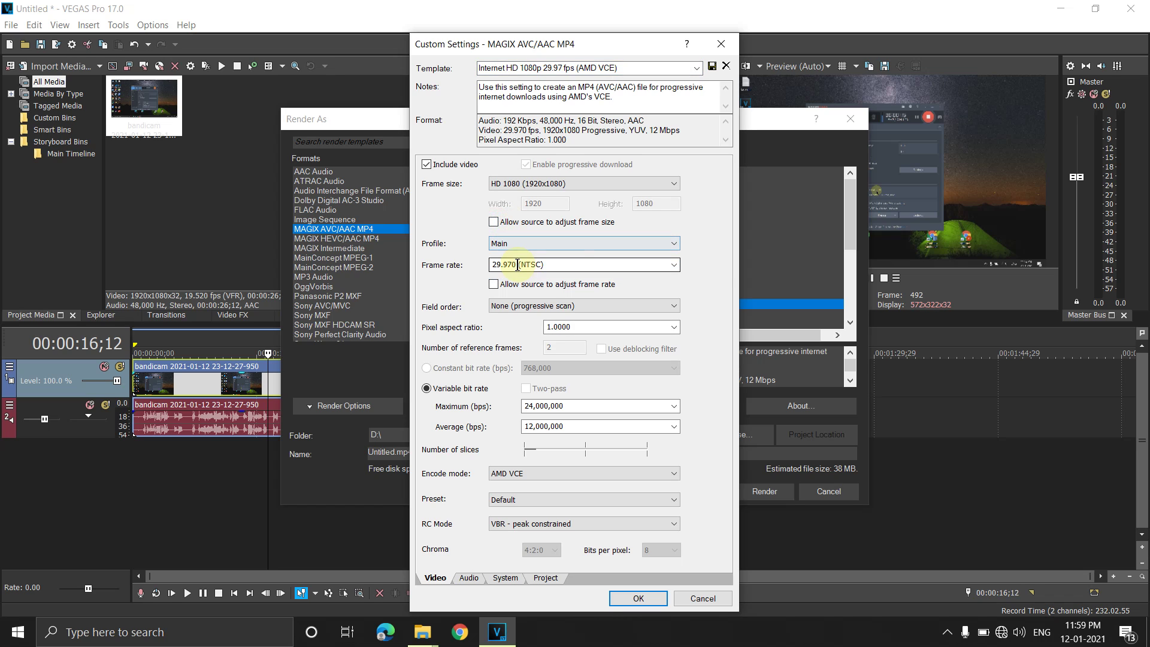
{"action": "left_click", "coordinate": [675, 265]}
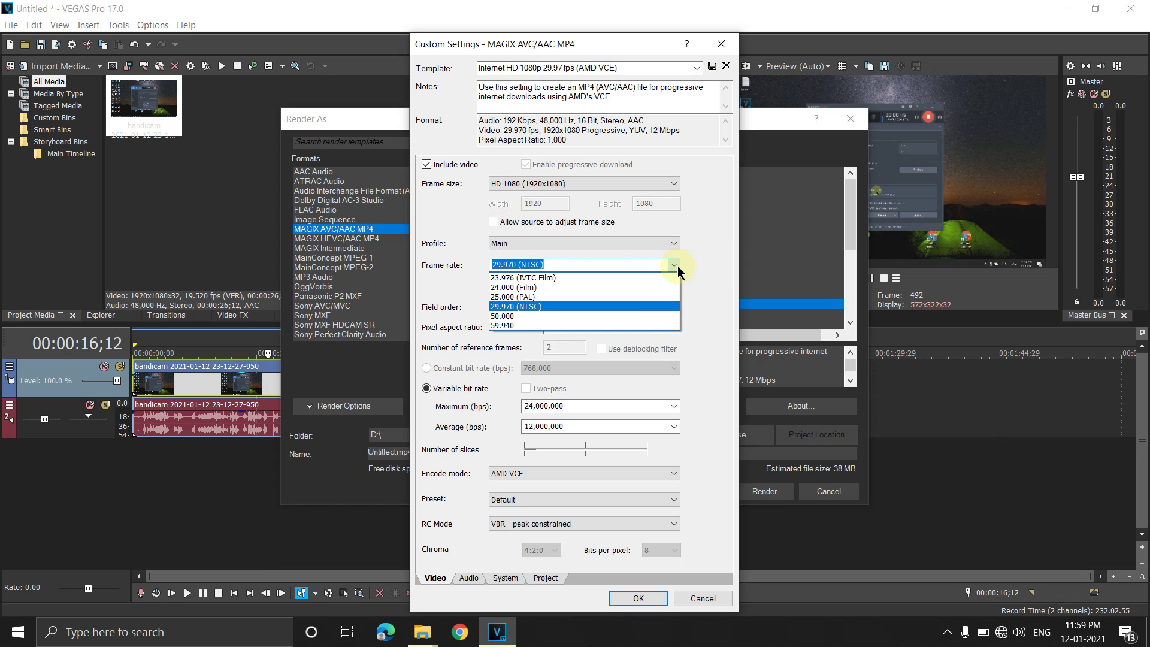
{"action": "left_click", "coordinate": [677, 265]}
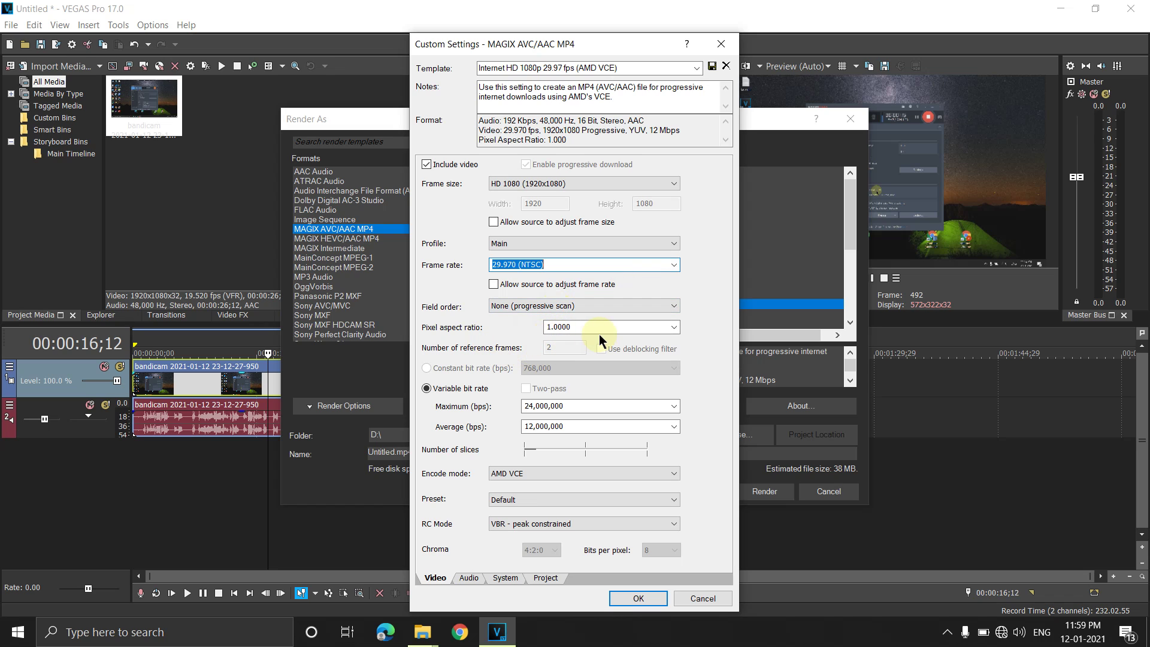
{"action": "left_click", "coordinate": [674, 328]}
{"action": "left_click", "coordinate": [673, 330]}
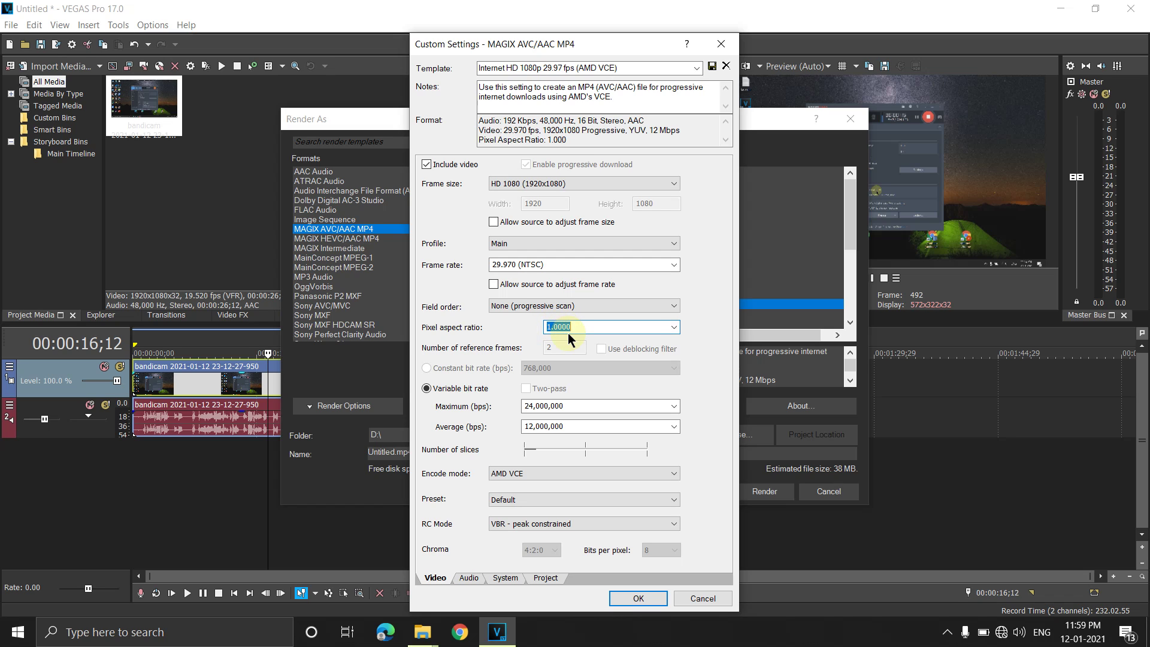
{"action": "left_click", "coordinate": [675, 328]}
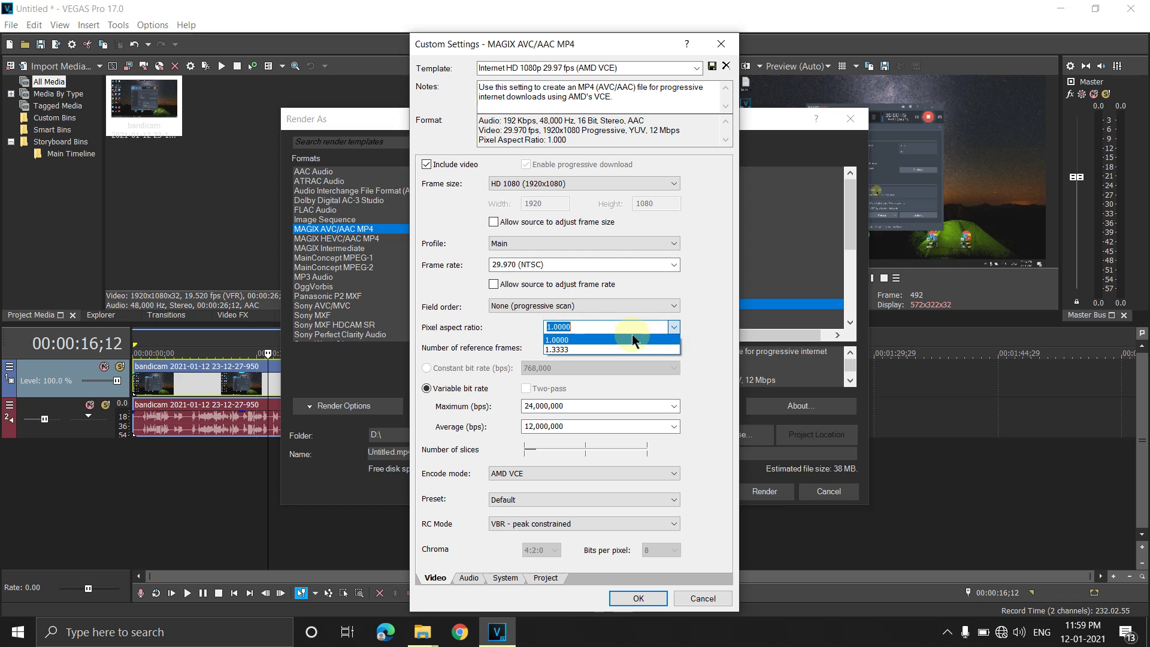
{"action": "left_click", "coordinate": [579, 342]}
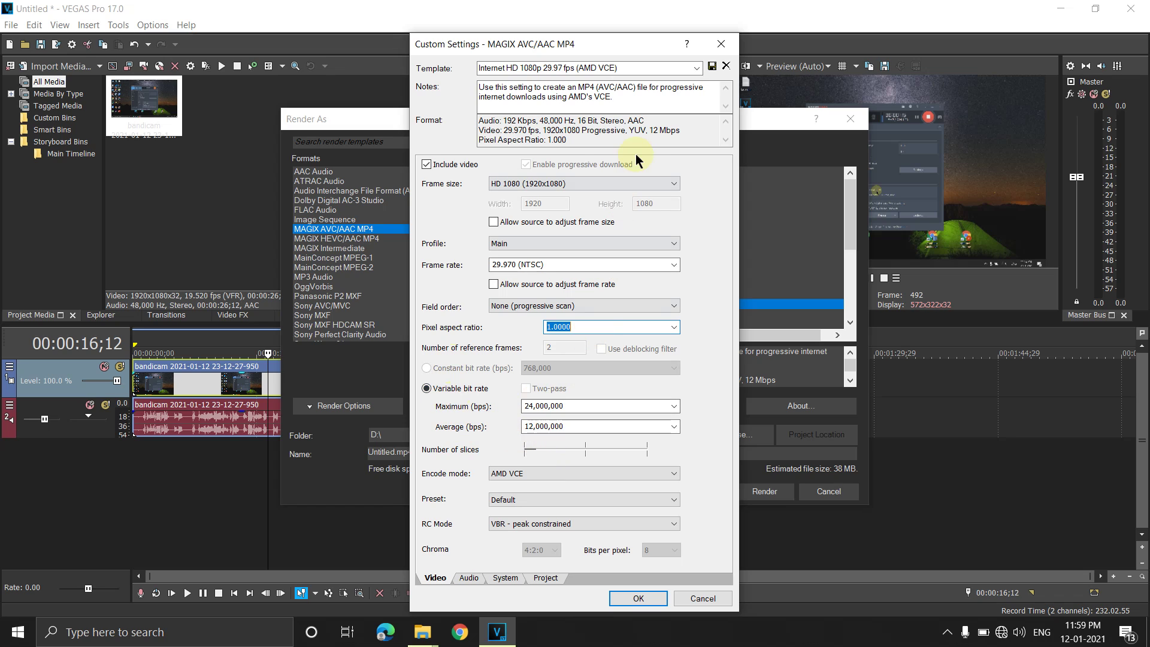
Examine and mark the video bit rate in the template's format summary.
{"action": "left_click_drag", "start_coordinate": [649, 130], "coordinate": [684, 131]}
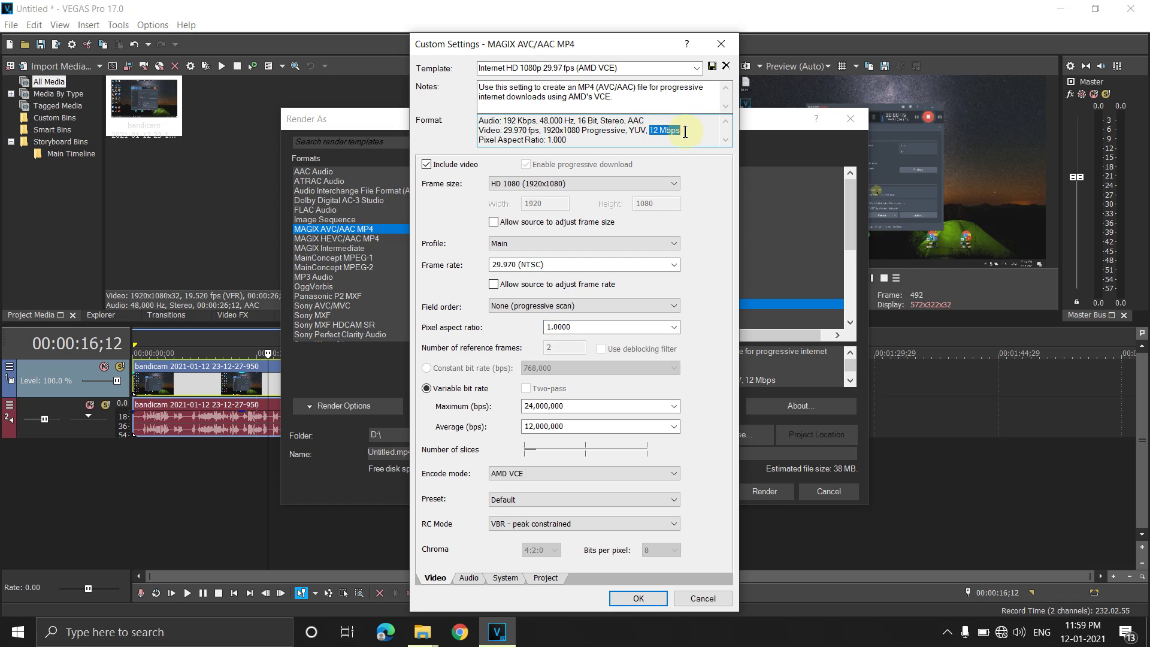
{"action": "left_click", "coordinate": [685, 132]}
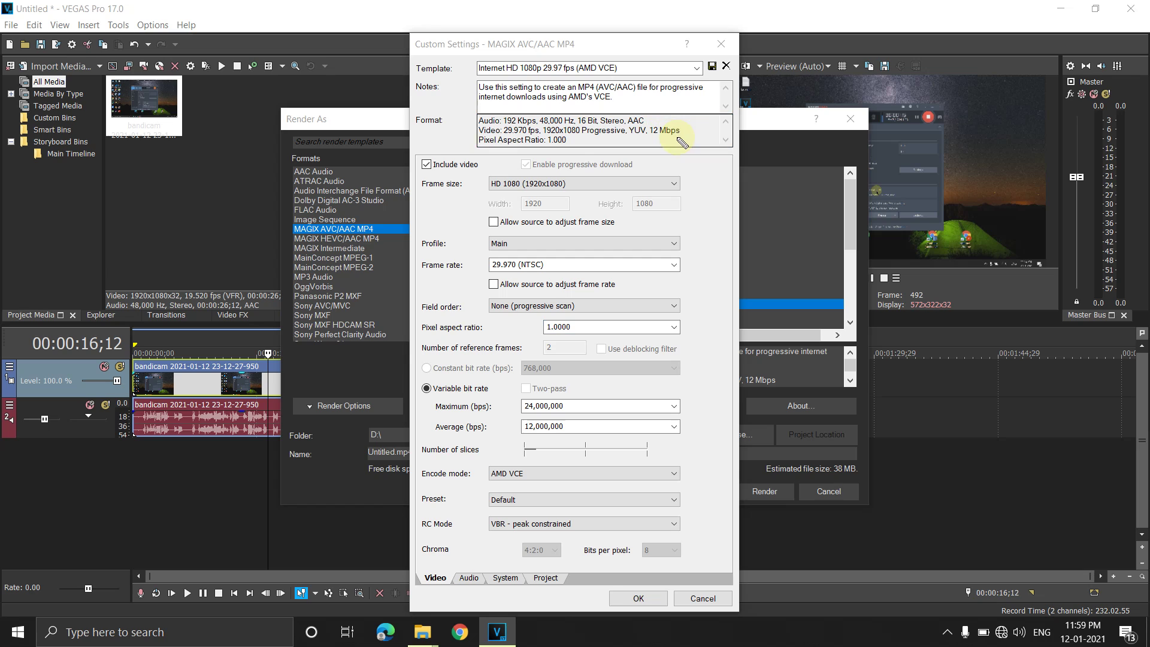
{"action": "key", "text": "ctrl+shift+p"}
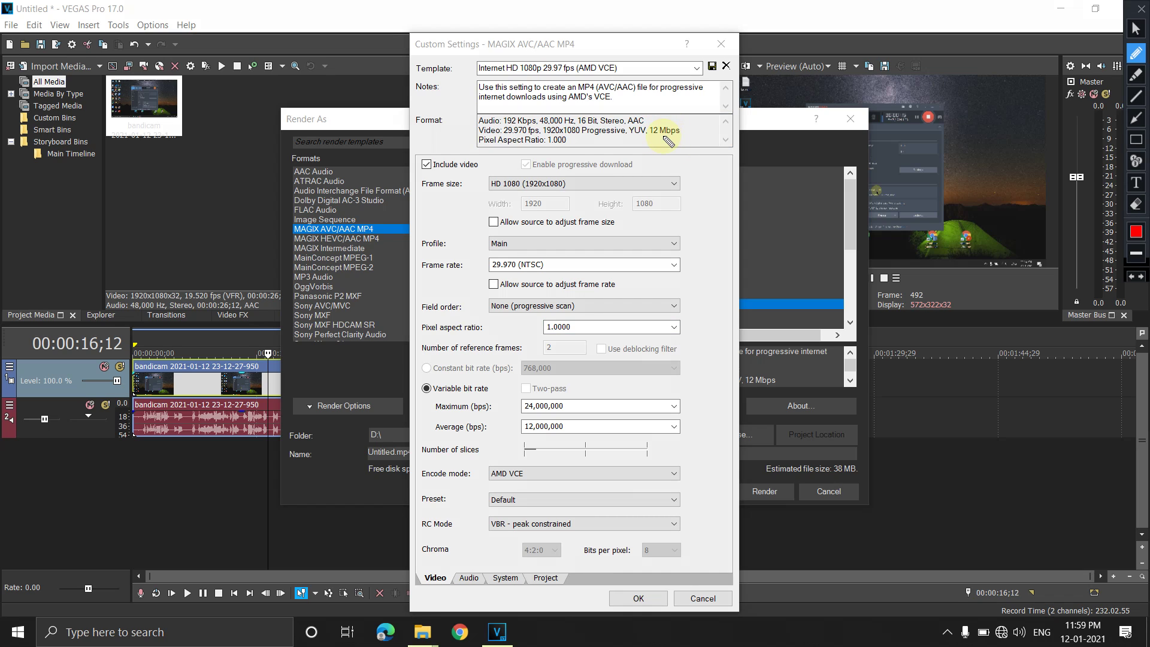
{"action": "mouse_move", "coordinate": [663, 134]}
{"action": "left_mouse_down"}
{"action": "mouse_move", "coordinate": [670, 149]}
{"action": "mouse_move", "coordinate": [689, 135]}
{"action": "left_mouse_up"}
{"action": "key", "text": "ctrl+shift+p"}
{"action": "left_click_drag", "start_coordinate": [681, 130], "coordinate": [669, 132]}
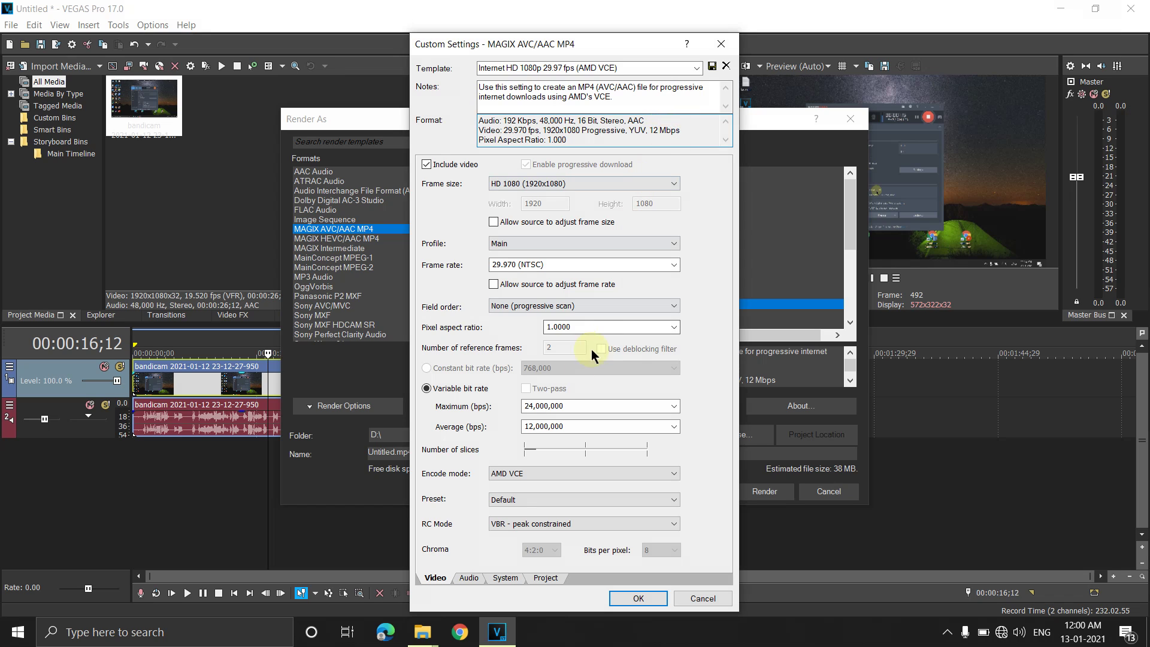
Set the variable bit rate to an average of 2,000,000 bps and a maximum of 10,000,000 bps.
{"action": "left_click", "coordinate": [546, 407]}
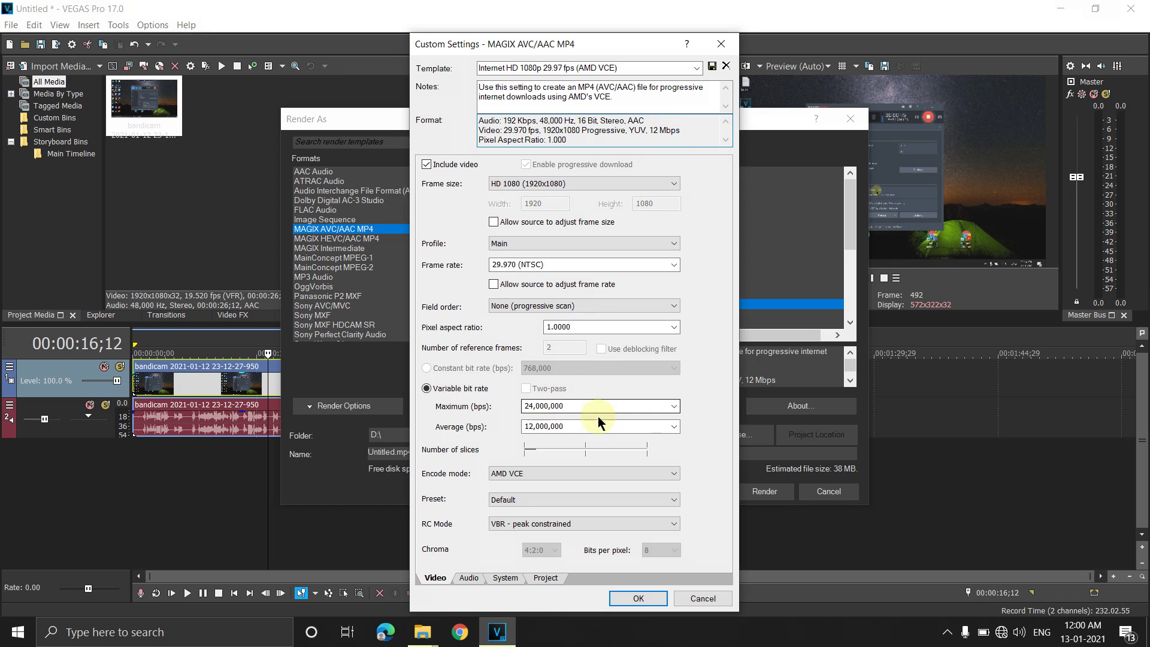
{"action": "left_click", "coordinate": [673, 426]}
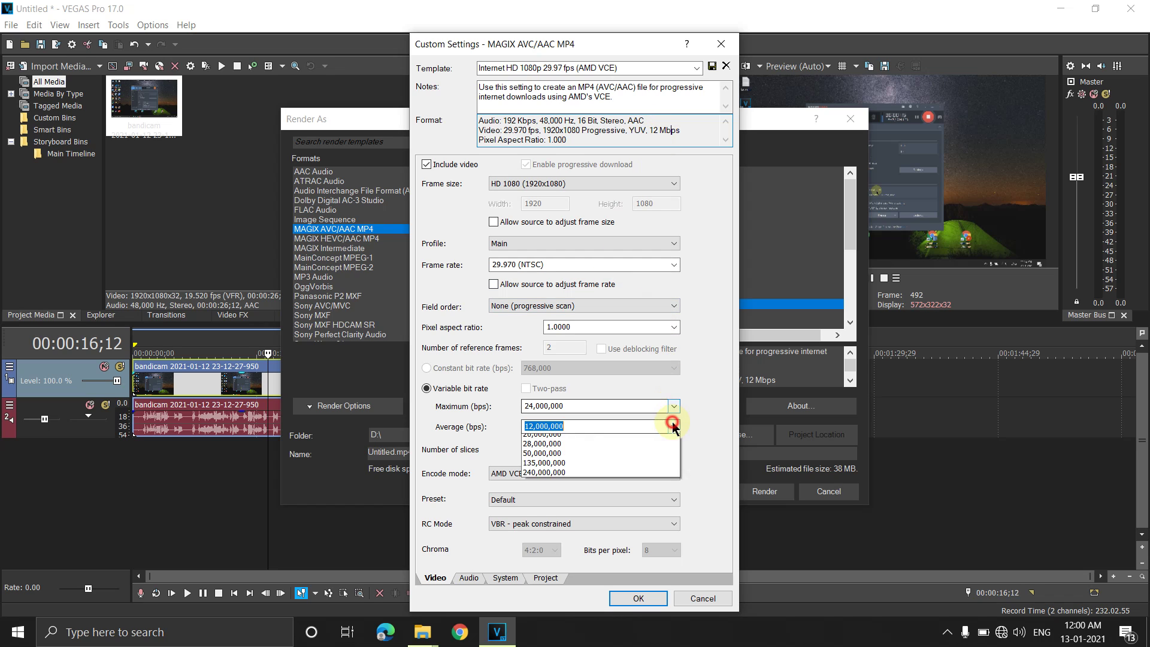
{"action": "left_click", "coordinate": [633, 468]}
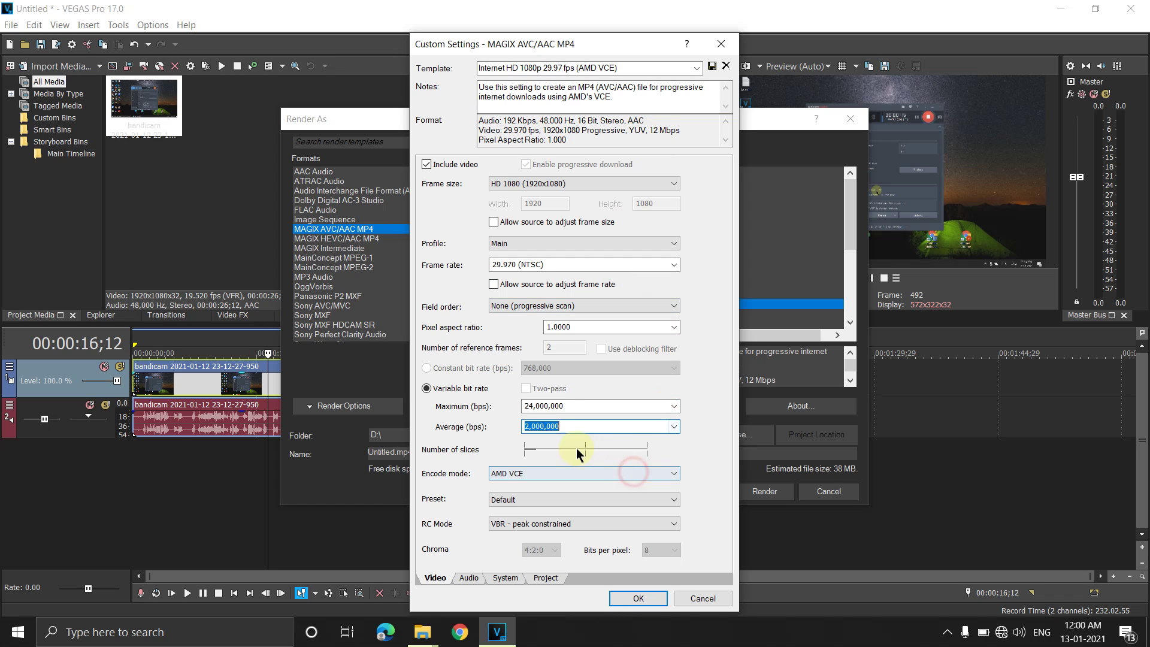
{"action": "left_click", "coordinate": [674, 407]}
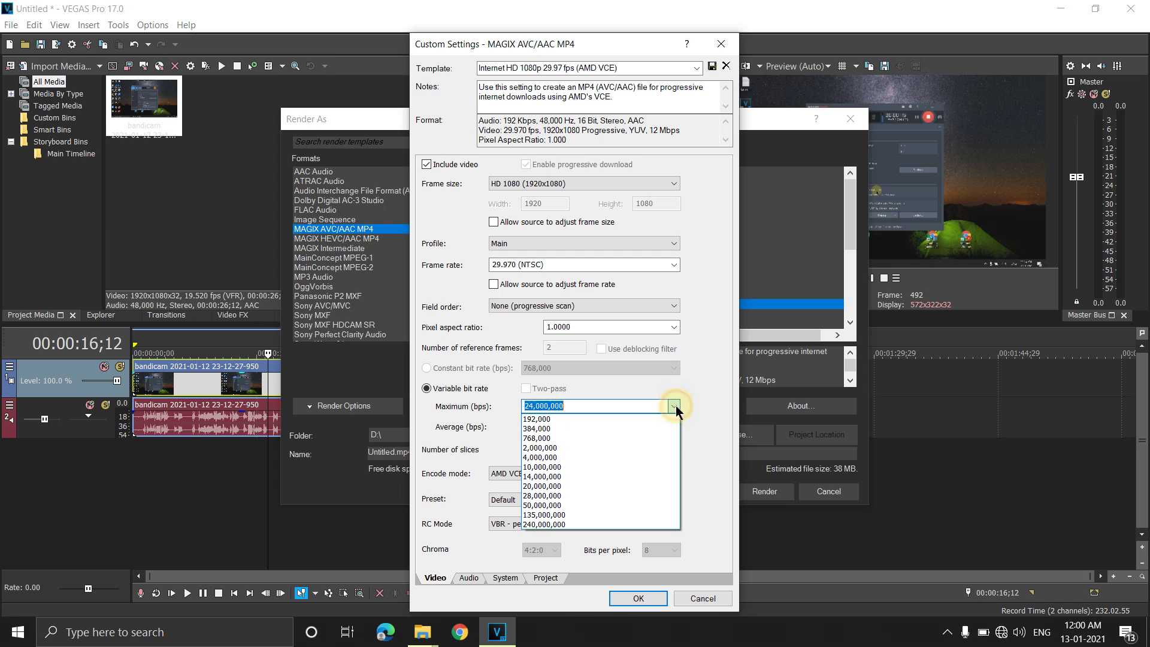
{"action": "left_click", "coordinate": [576, 467]}
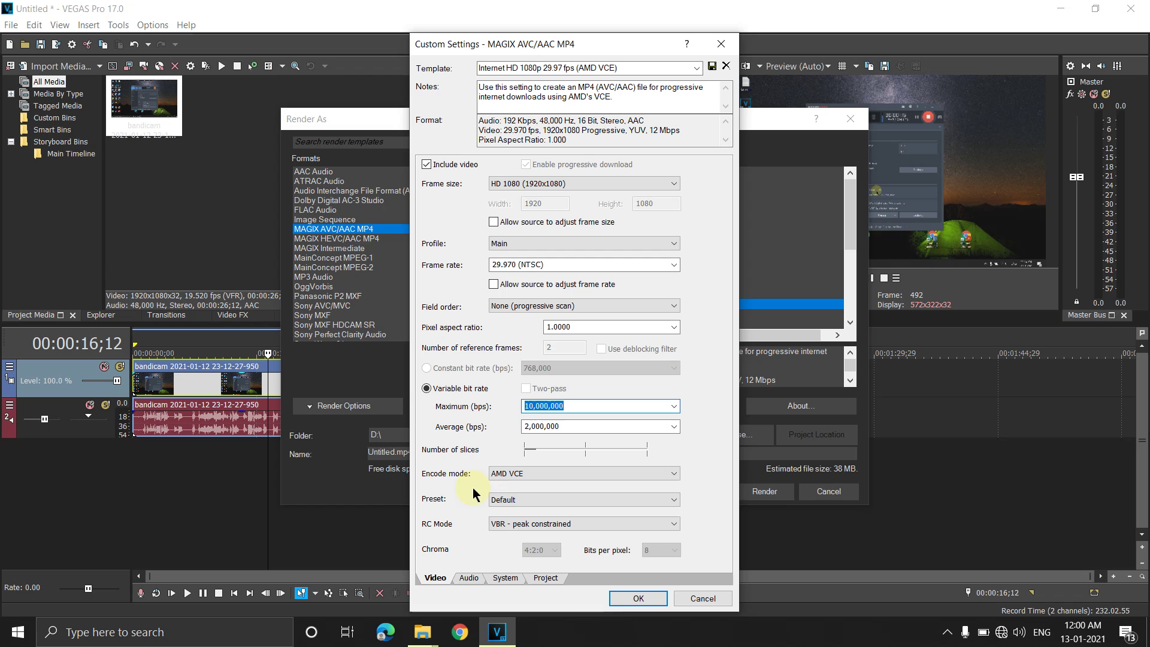
Set the encoder preset to Low latency - high quality and review the encode mode and RC mode options.
{"action": "left_click", "coordinate": [533, 474]}
{"action": "left_click", "coordinate": [534, 475]}
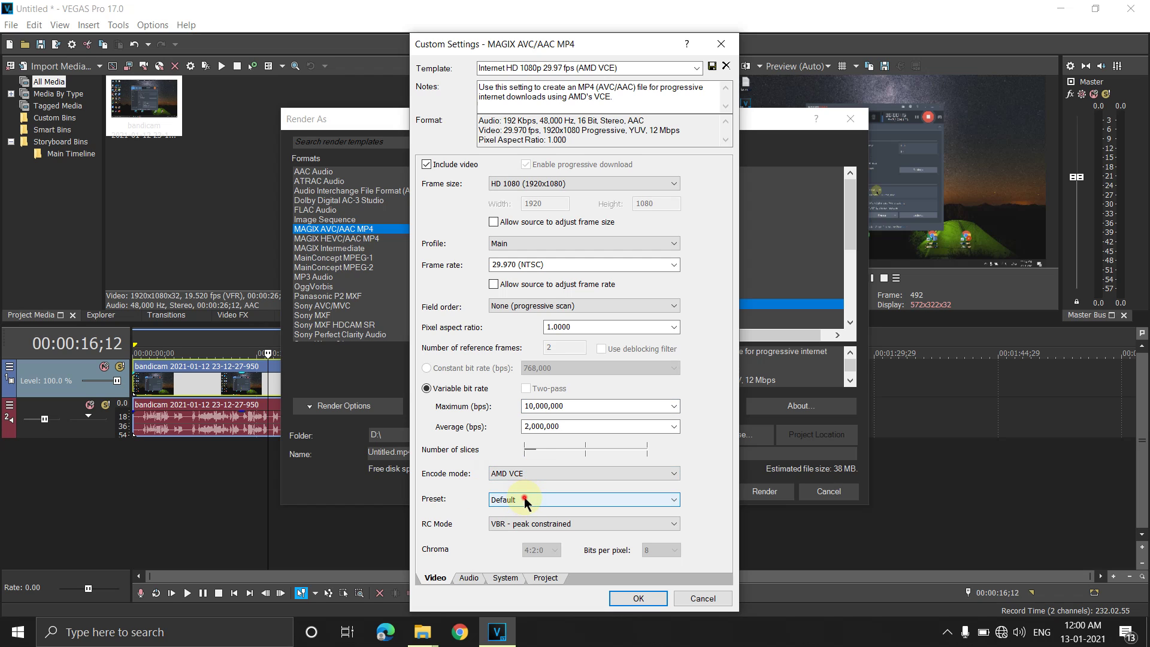
{"action": "left_click", "coordinate": [523, 498]}
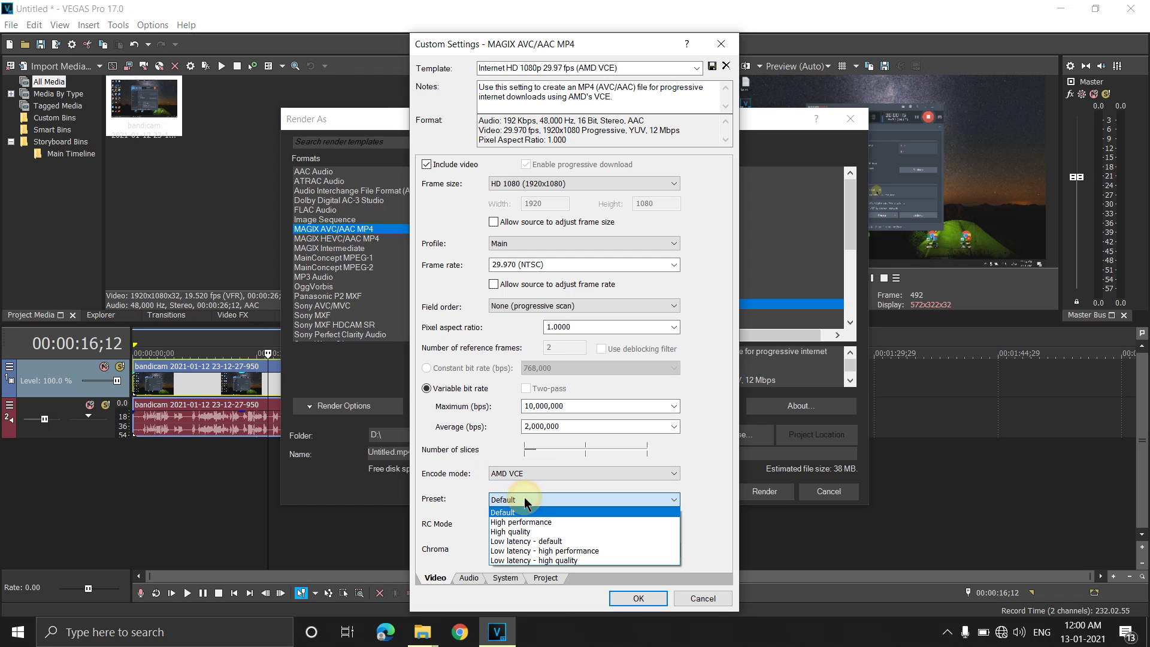
{"action": "left_click", "coordinate": [516, 562]}
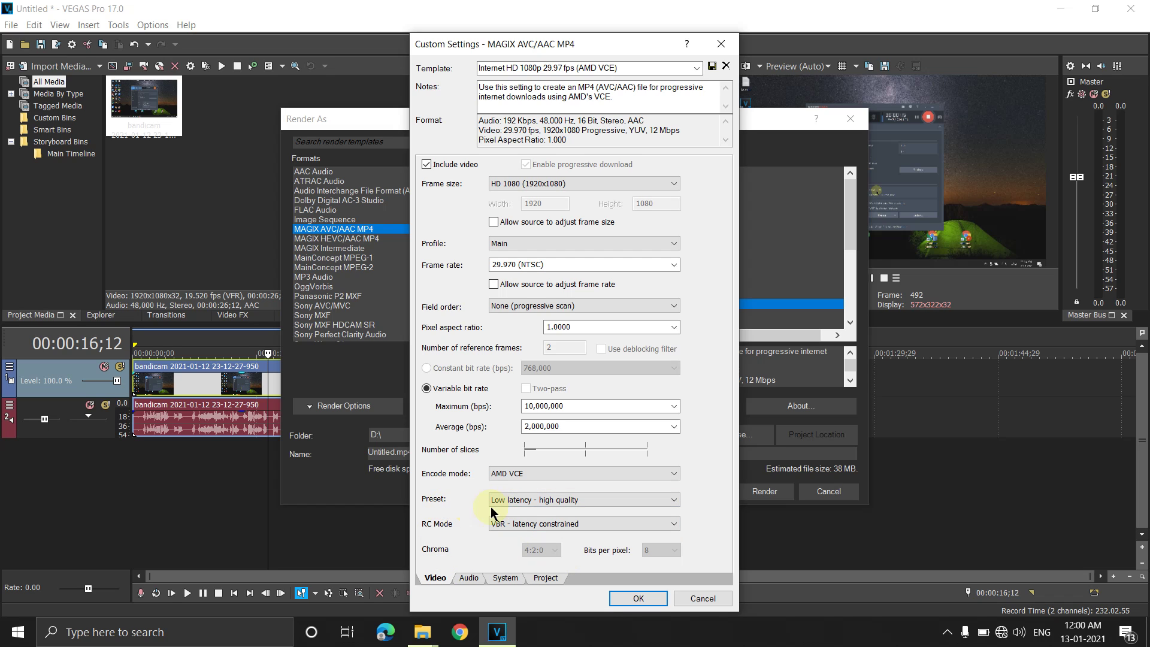
{"action": "left_click", "coordinate": [540, 502]}
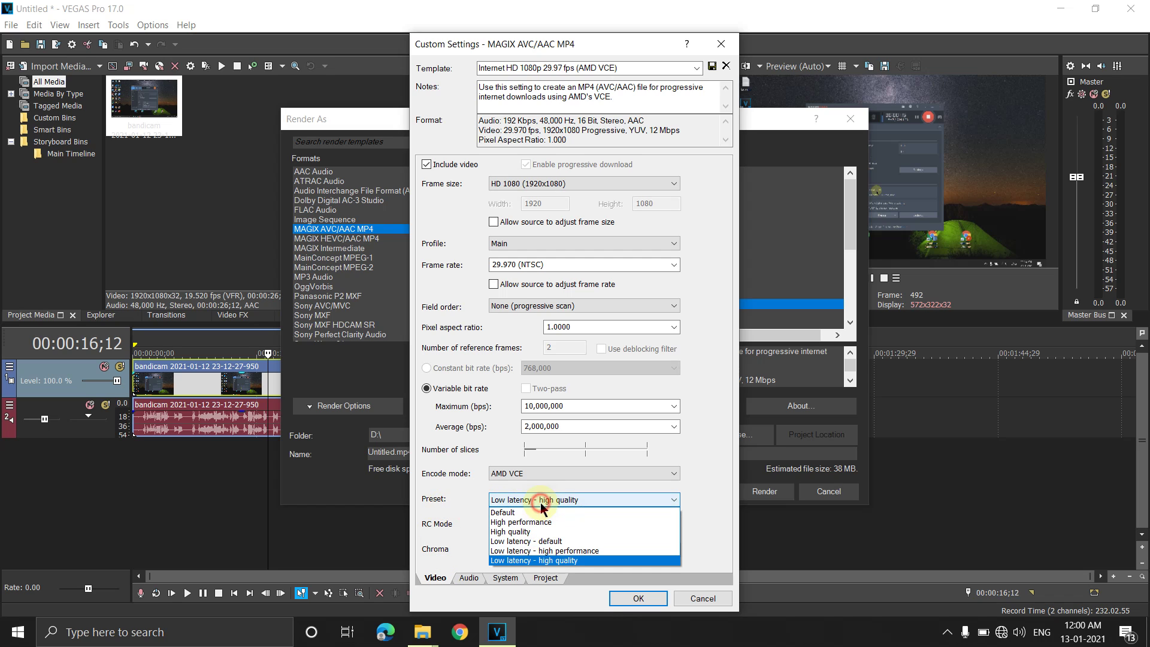
{"action": "left_click", "coordinate": [547, 559]}
{"action": "left_click", "coordinate": [606, 527]}
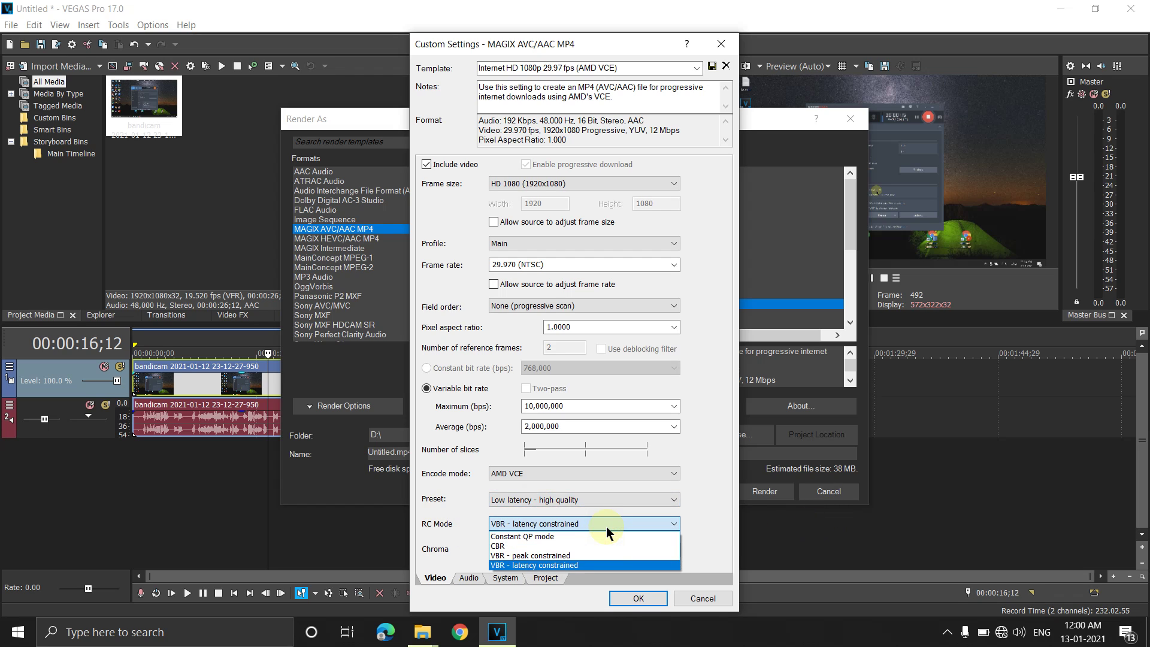
{"action": "left_click", "coordinate": [606, 526]}
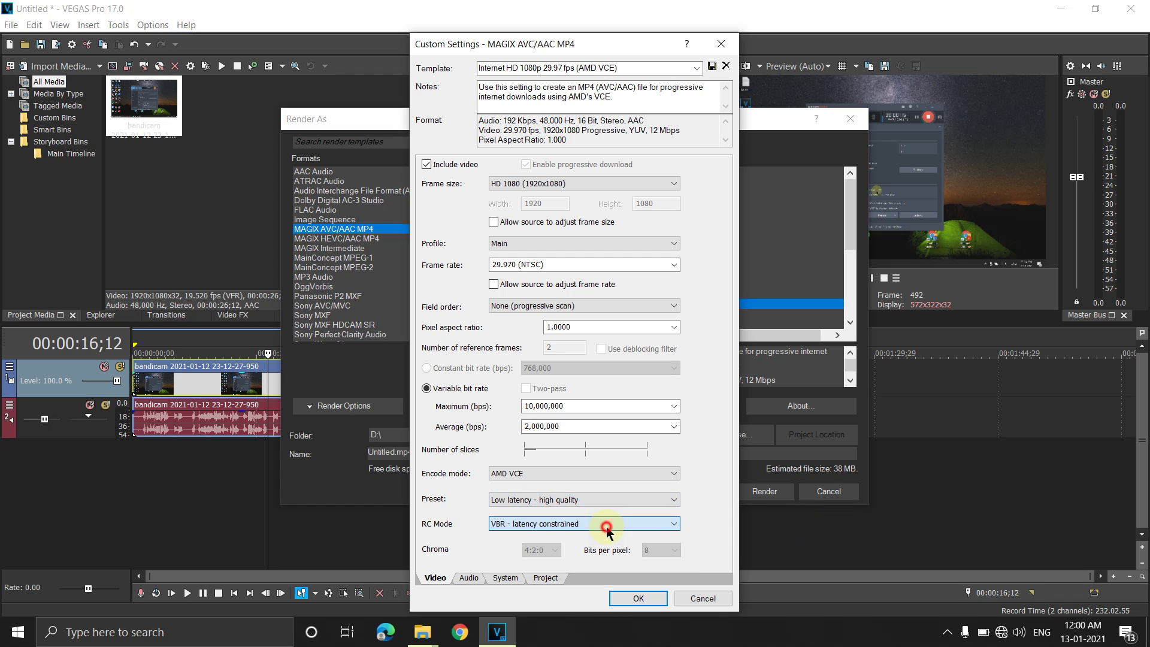
Review the template's audio settings, keeping the bit rate at 192,000 bps and the sample rate at 48,000 Hz.
{"action": "left_click", "coordinate": [469, 579]}
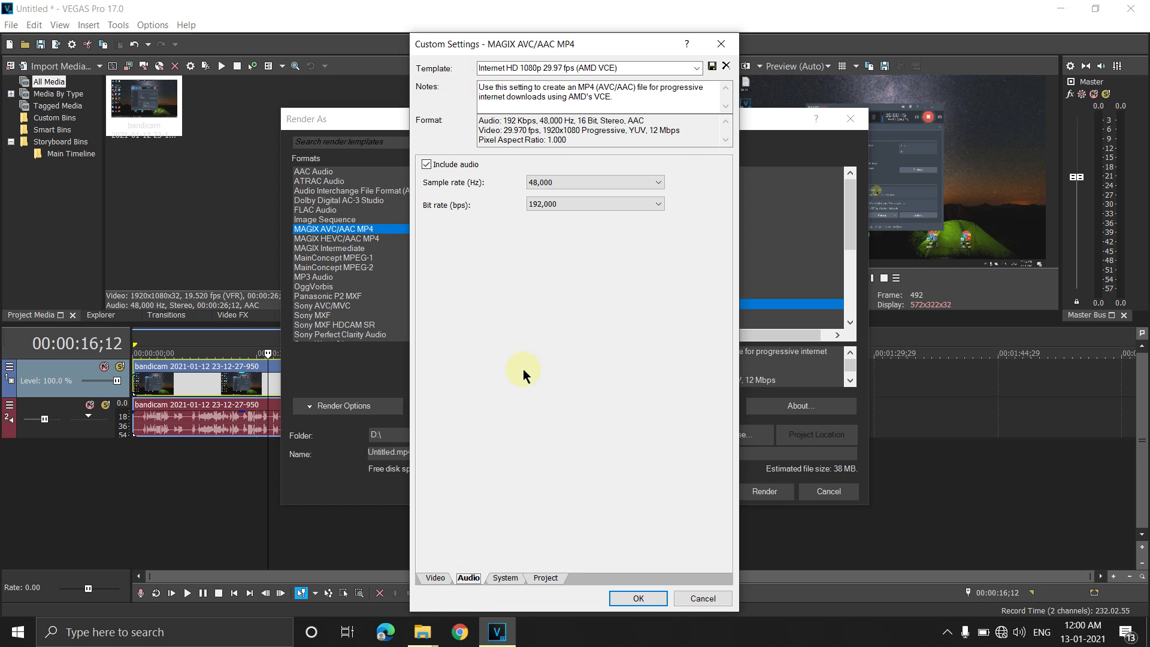
{"action": "left_click", "coordinate": [558, 206]}
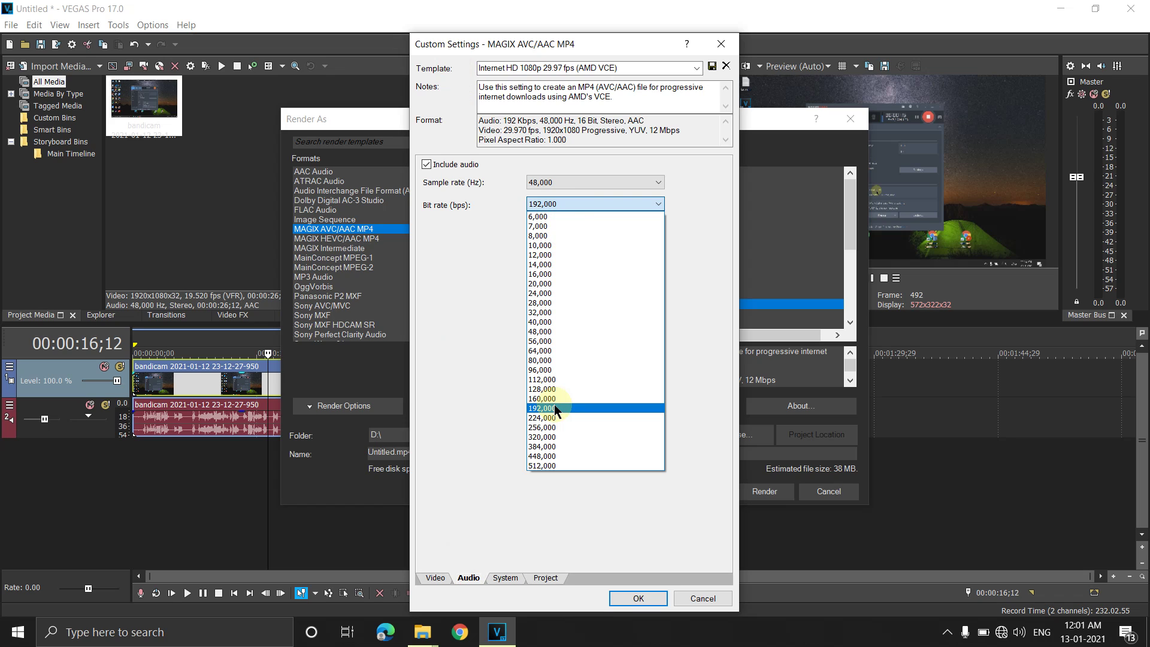
{"action": "left_click", "coordinate": [555, 408]}
{"action": "left_click", "coordinate": [557, 182]}
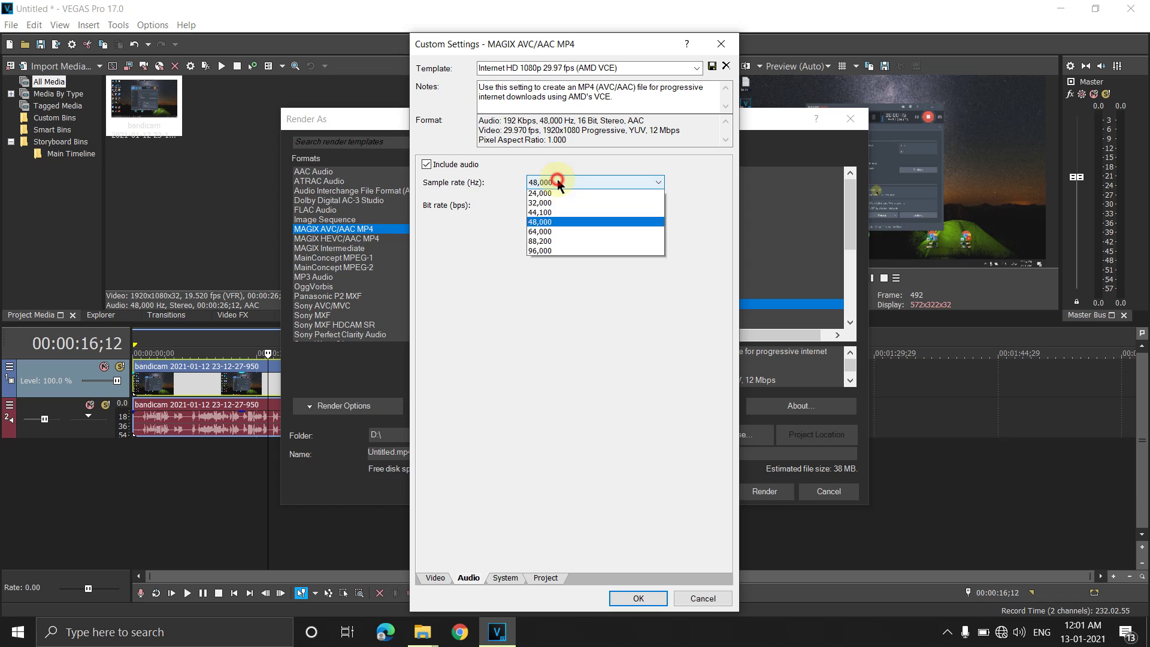
{"action": "left_click", "coordinate": [557, 180]}
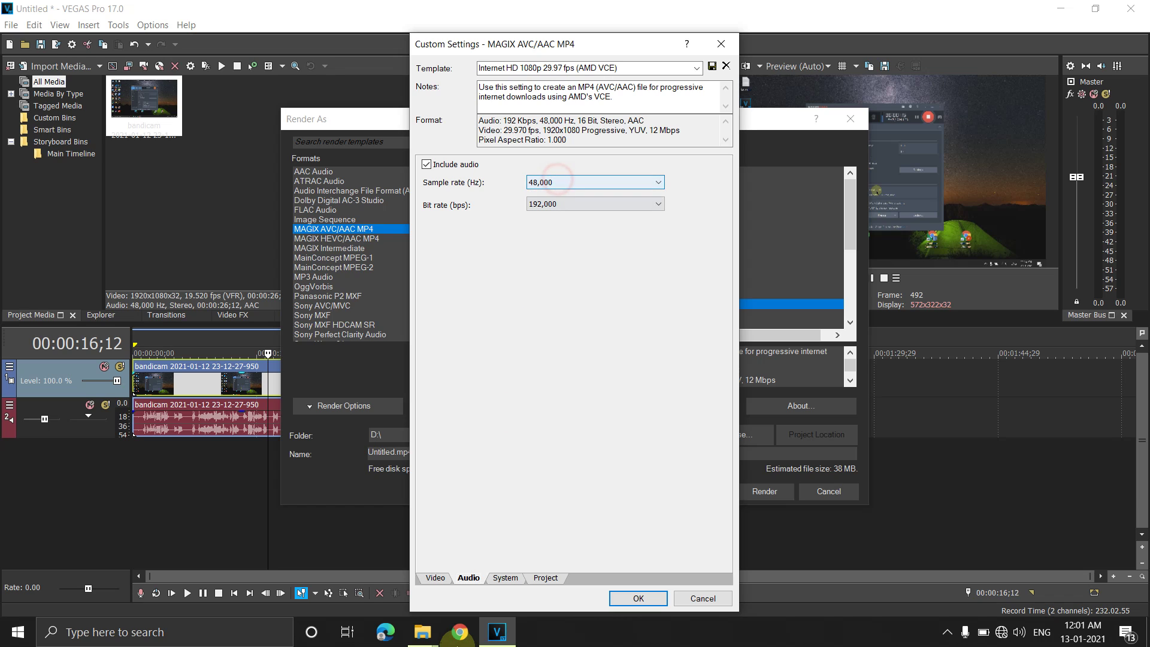
Check the template's system settings and set the video rendering quality to Best.
{"action": "left_click", "coordinate": [502, 579]}
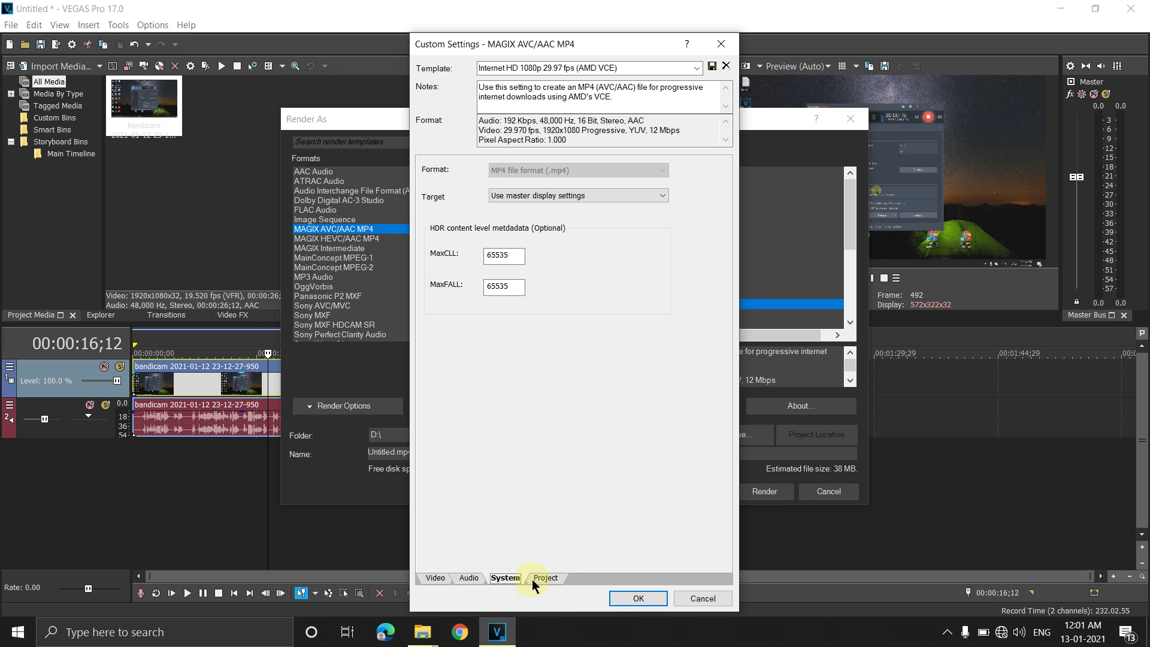
{"action": "left_click", "coordinate": [533, 578]}
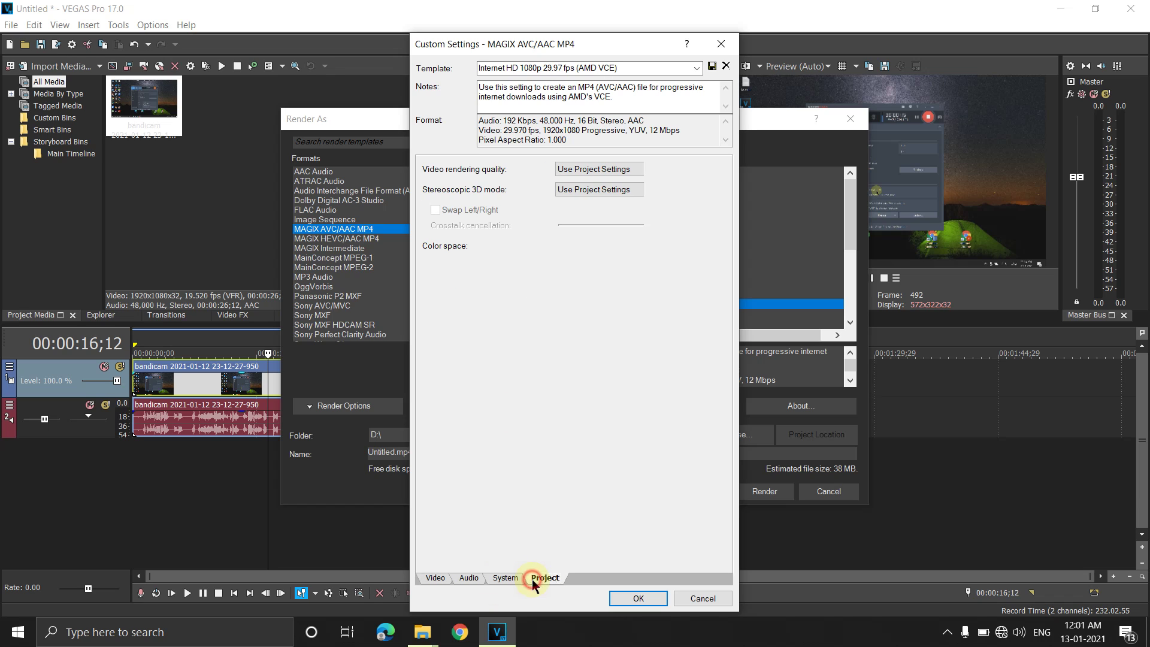
{"action": "left_click", "coordinate": [595, 170]}
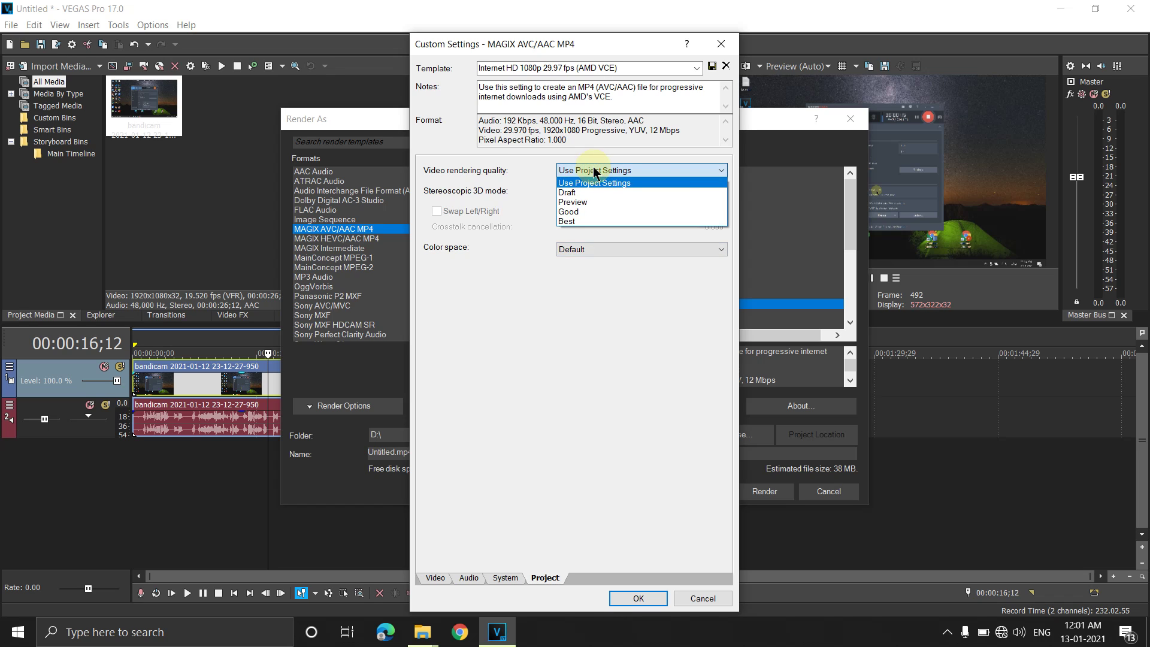
{"action": "left_click", "coordinate": [594, 221]}
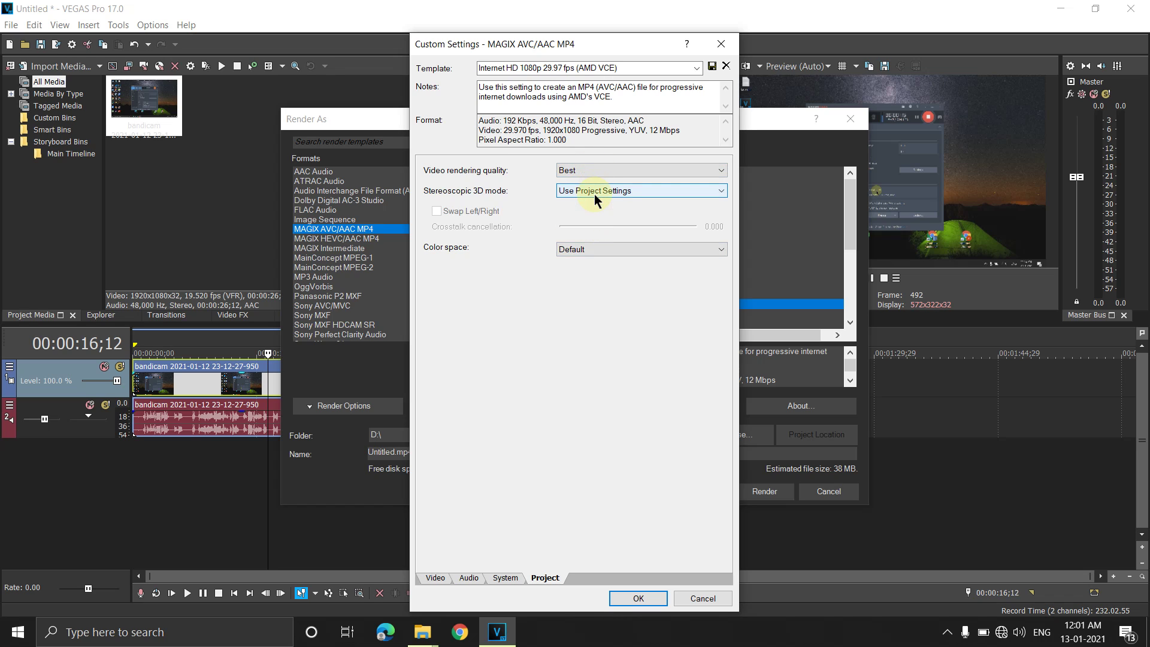
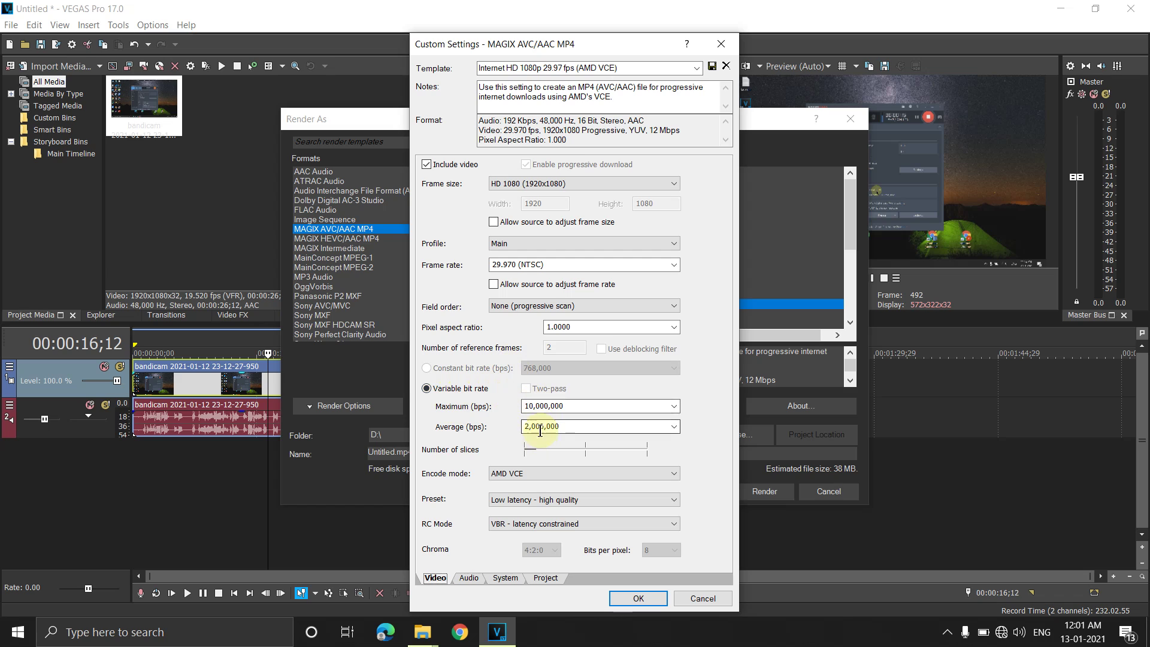
Try an average bit rate of 384,000 bps and restore it to 2,000,000 bps.
{"action": "left_click", "coordinate": [559, 426]}
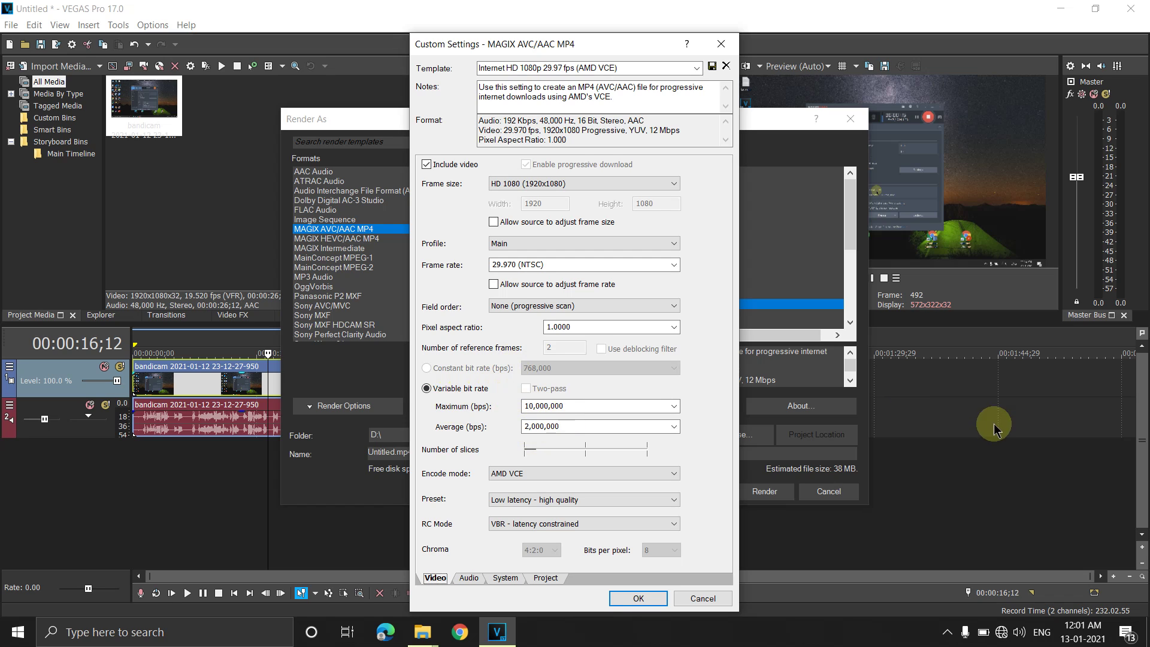
{"action": "left_click", "coordinate": [670, 428]}
{"action": "left_click", "coordinate": [671, 427]}
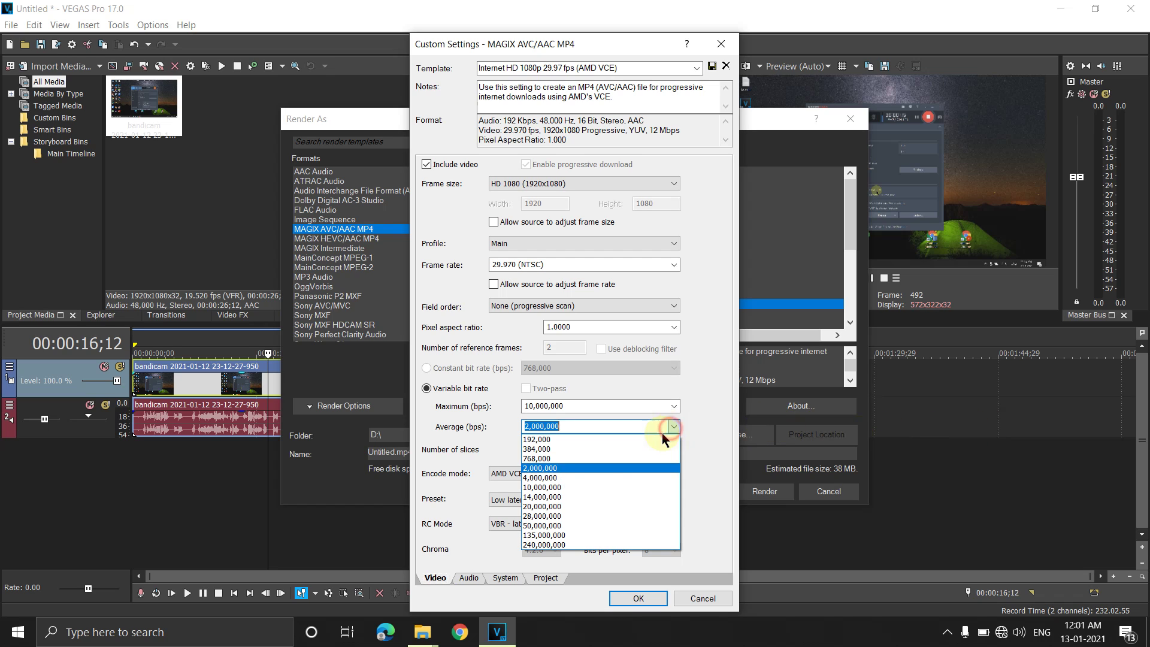
{"action": "left_click", "coordinate": [548, 448]}
{"action": "key", "text": "Up"}
{"action": "key", "text": "Up"}
{"action": "key", "text": "Up"}
{"action": "key", "text": "Up"}
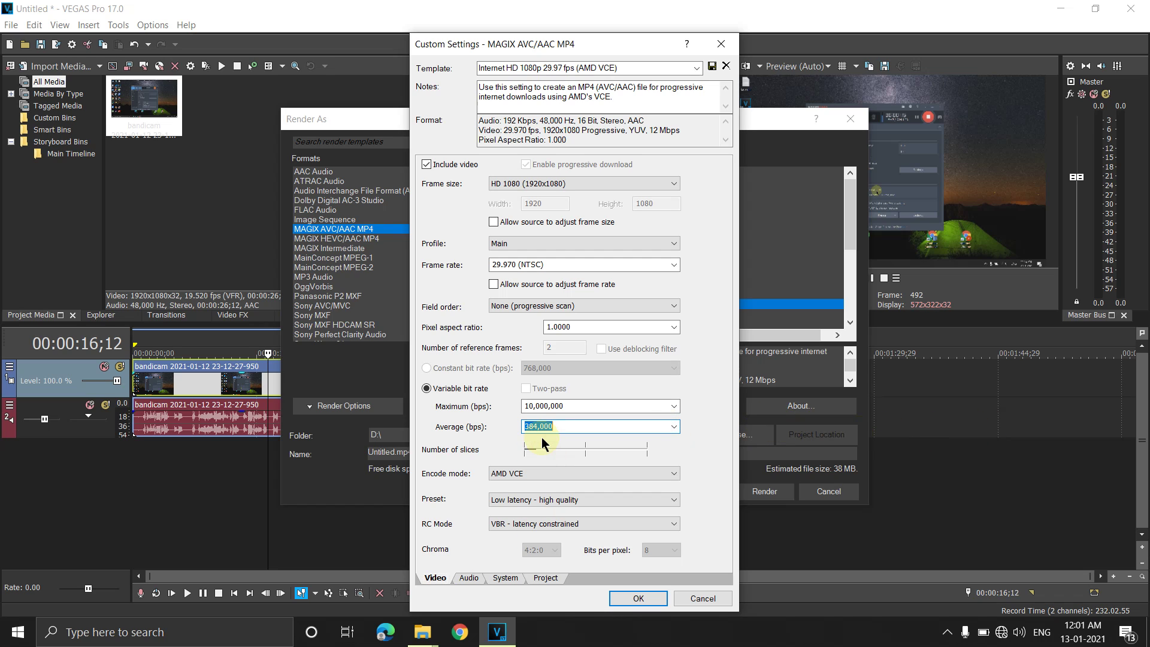
{"action": "left_click", "coordinate": [673, 426]}
{"action": "left_click", "coordinate": [591, 468]}
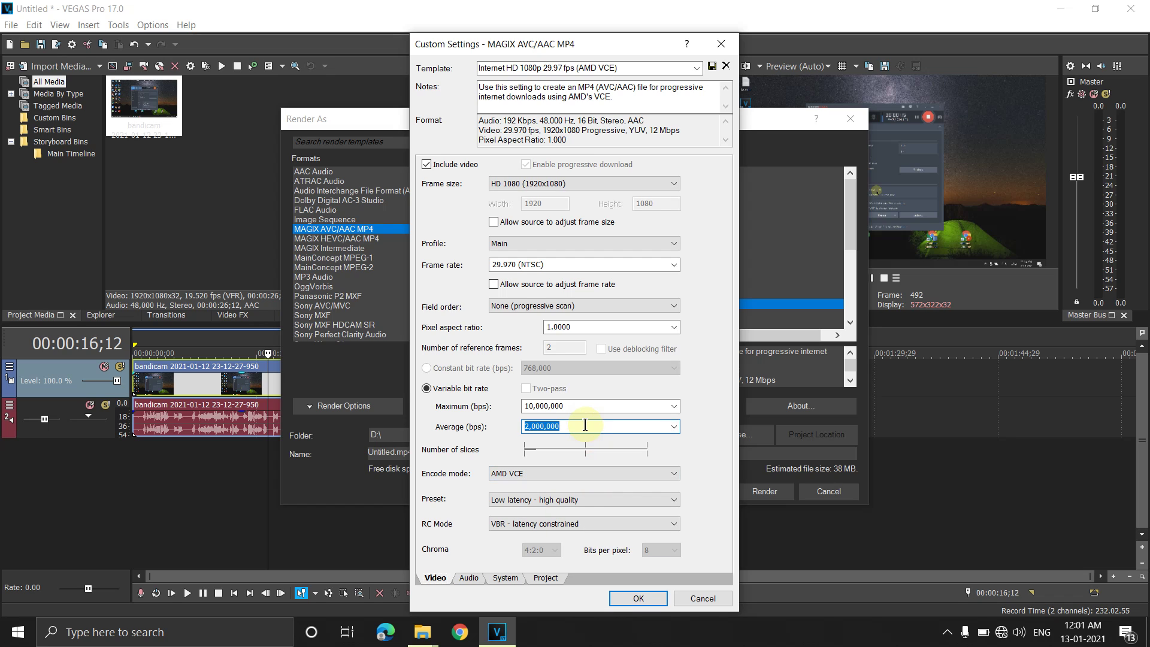
Try a maximum bit rate of 2,000,000 bps and return it to 10,000,000 bps.
{"action": "left_click", "coordinate": [598, 406]}
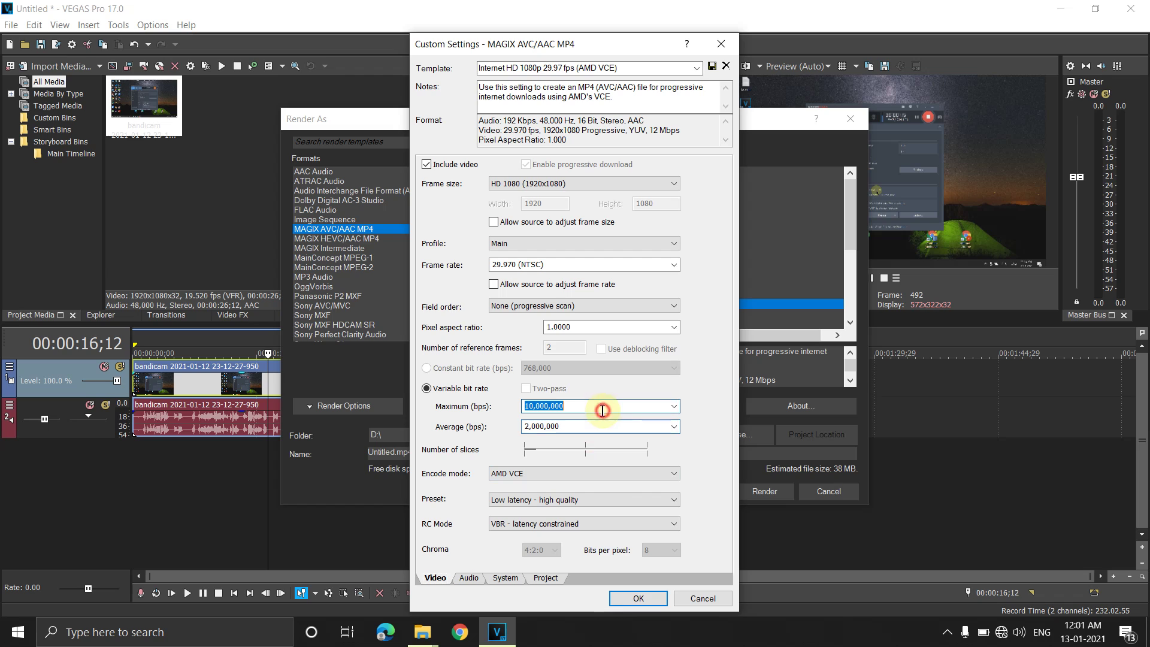
{"action": "left_click", "coordinate": [673, 407]}
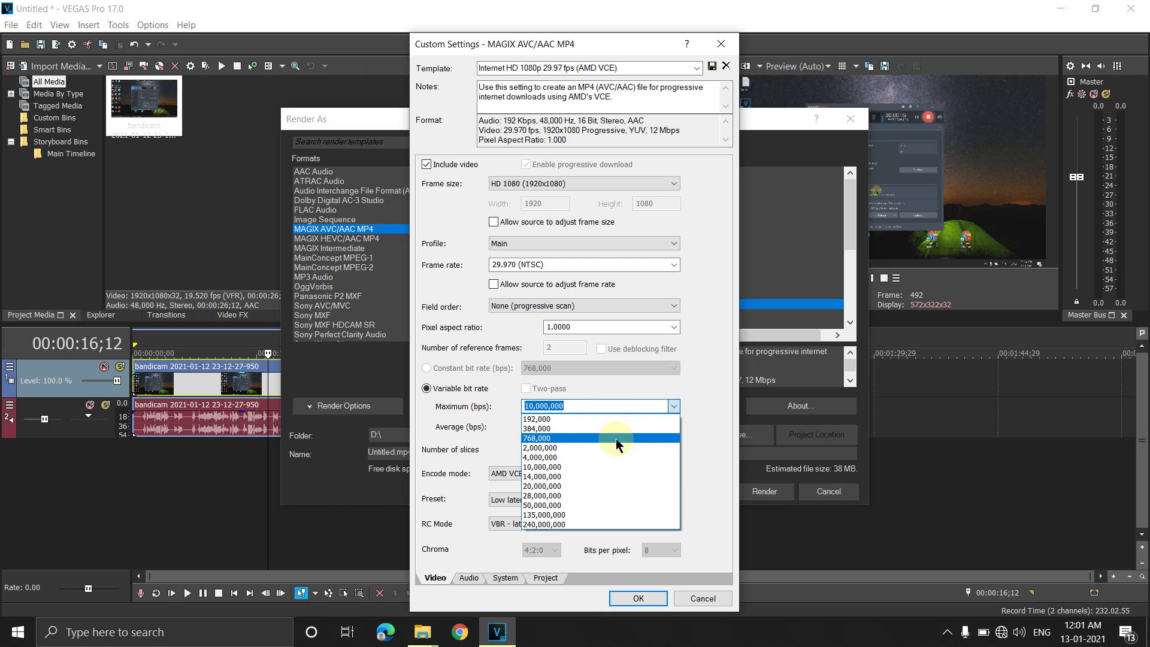
{"action": "left_click", "coordinate": [557, 448]}
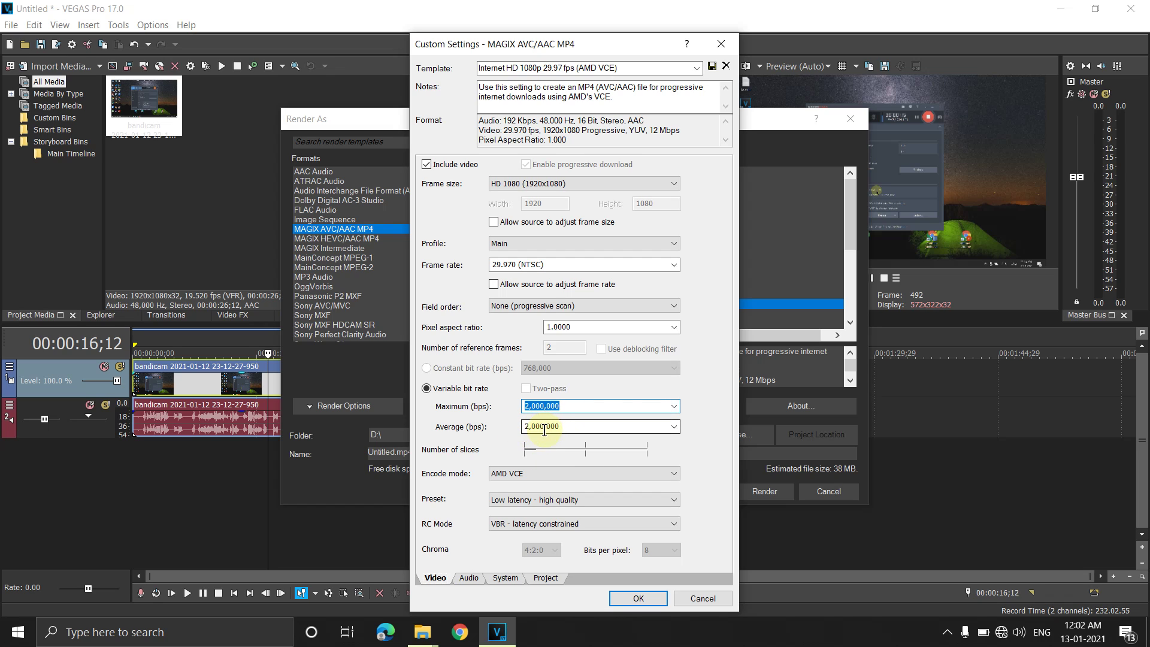
{"action": "left_click", "coordinate": [674, 409]}
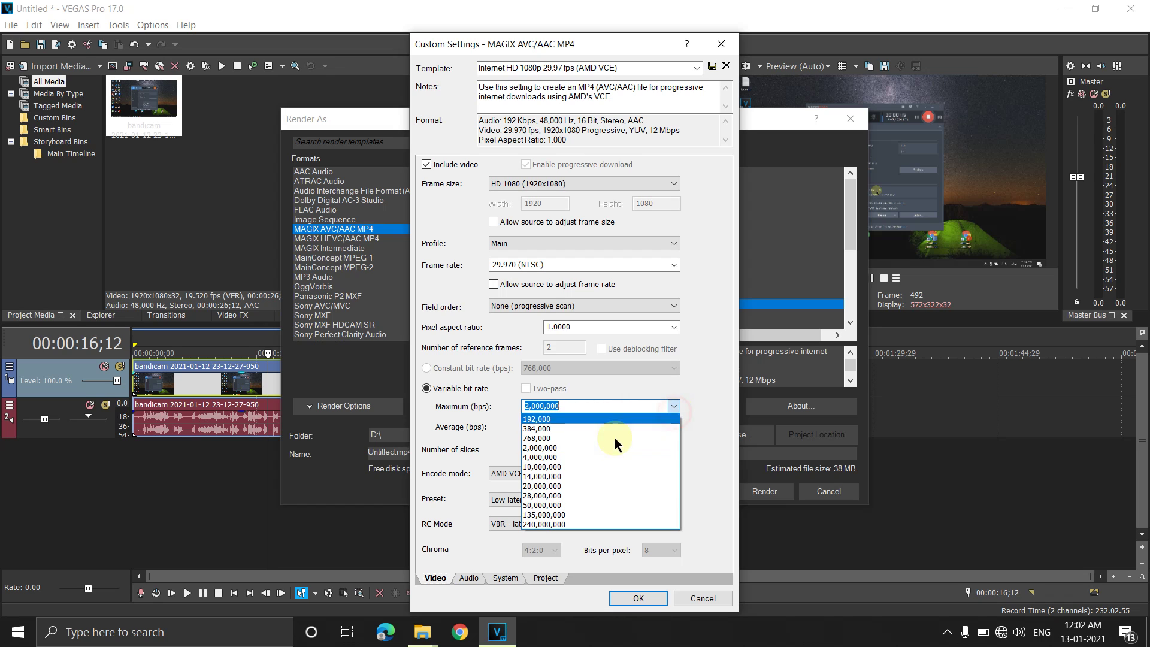
{"action": "left_click", "coordinate": [573, 466]}
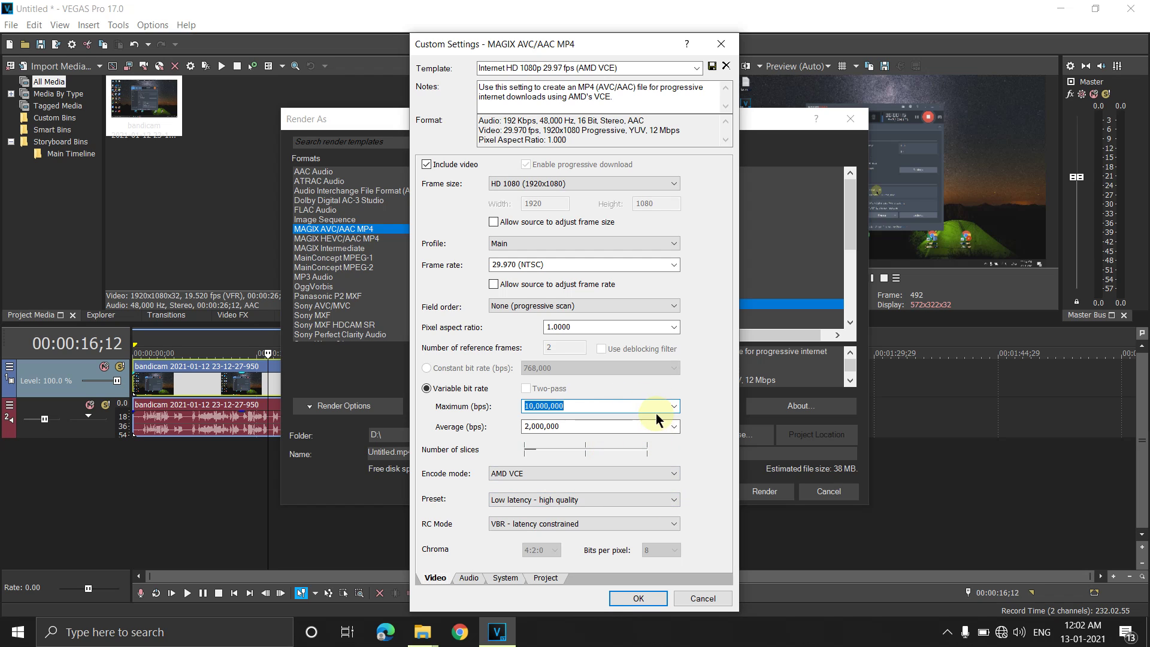
Recheck the encoder preset and the video rendering quality, and accept the custom template settings.
{"action": "left_click", "coordinate": [501, 500]}
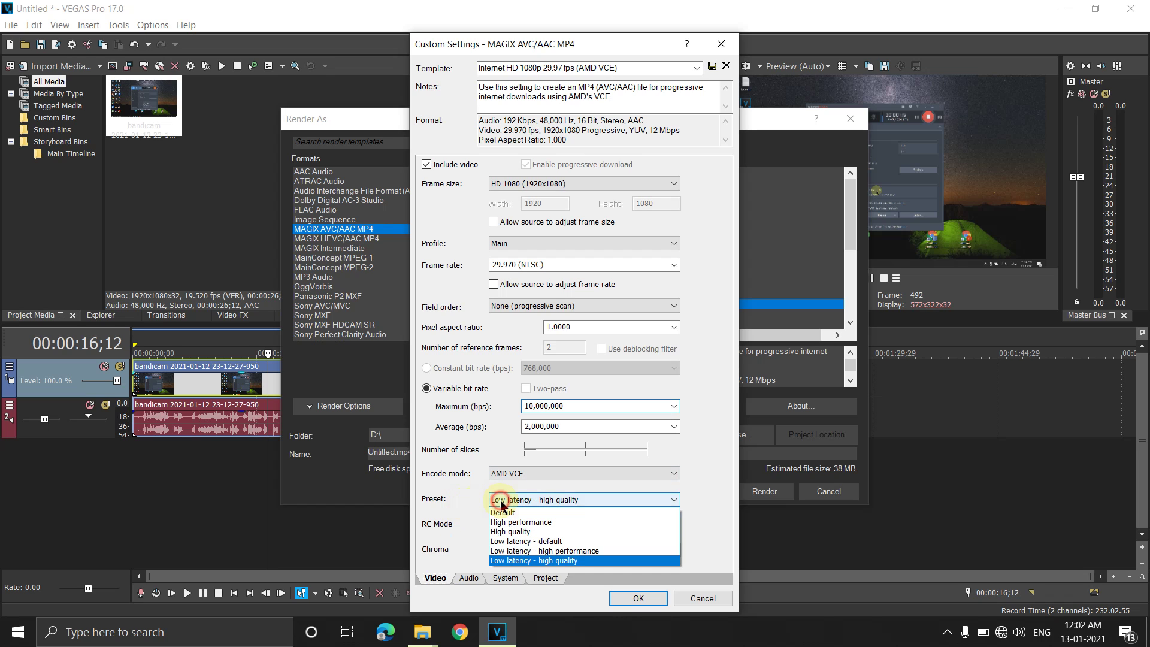
{"action": "left_click", "coordinate": [502, 505]}
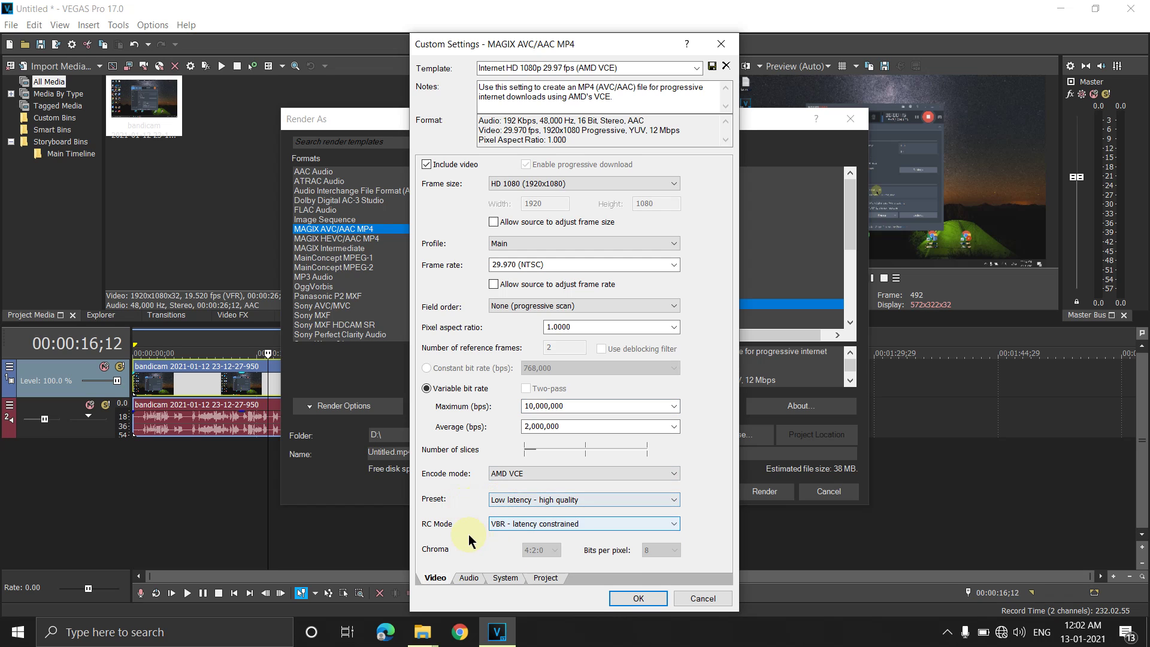
{"action": "left_click", "coordinate": [545, 577]}
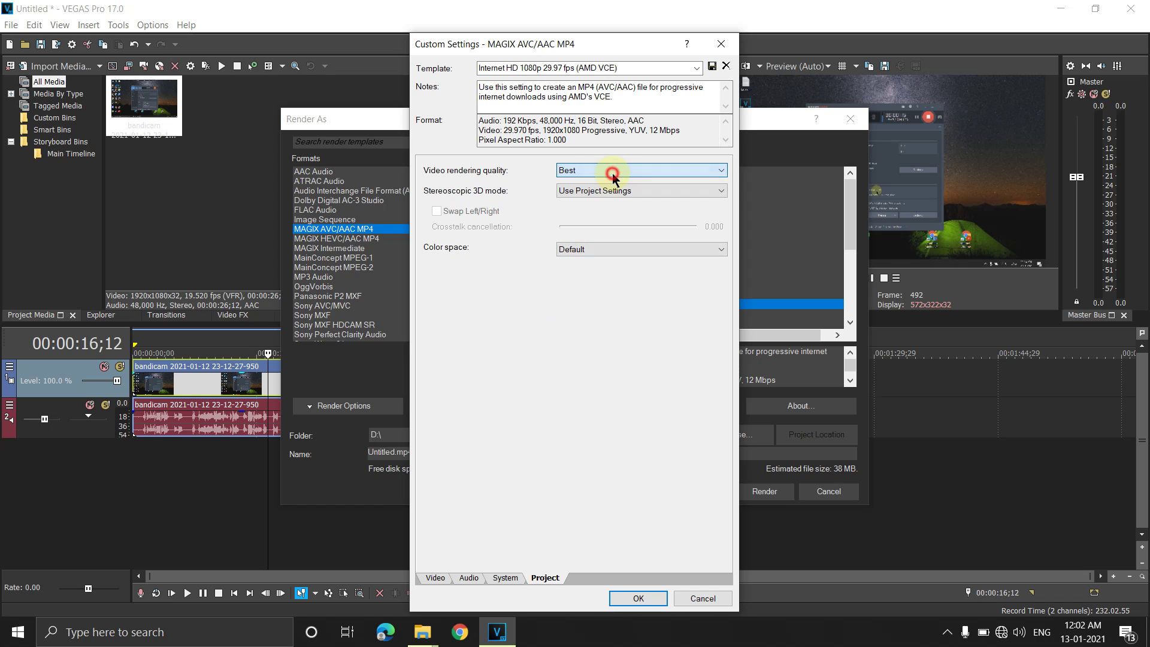
{"action": "left_click", "coordinate": [637, 598]}
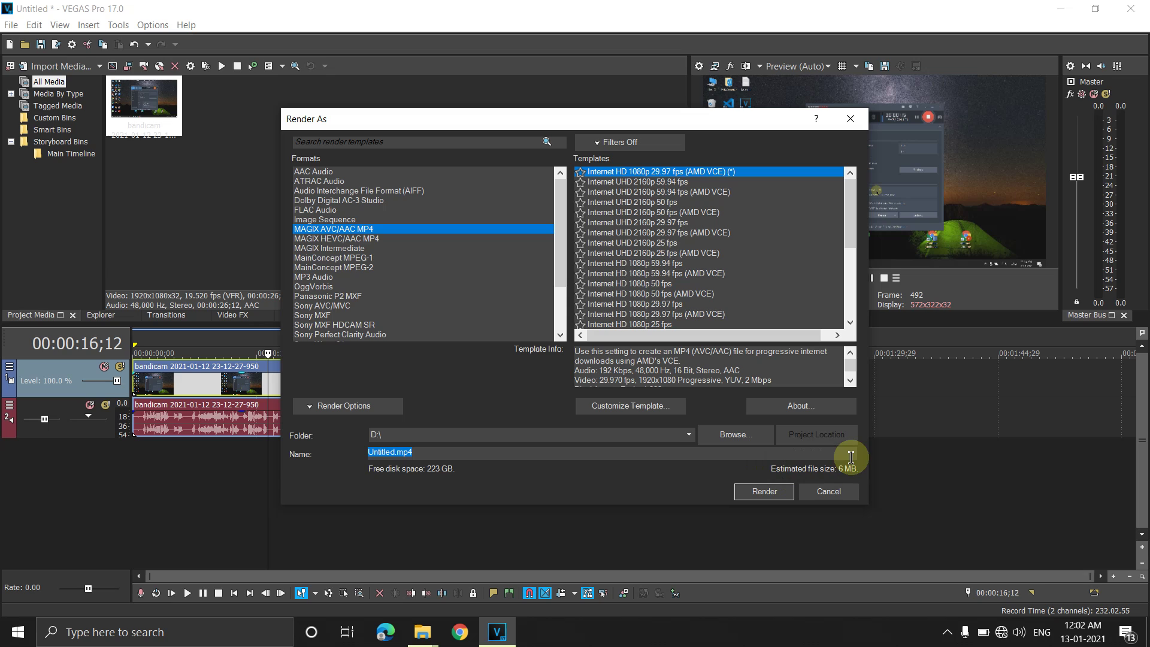
Review the customized template's audio and video summary in the render settings.
{"action": "mouse_move", "coordinate": [742, 380]}
{"action": "left_mouse_down"}
{"action": "mouse_move", "coordinate": [791, 375]}
{"action": "mouse_move", "coordinate": [739, 388]}
{"action": "left_mouse_up"}
{"action": "left_click", "coordinate": [727, 388]}
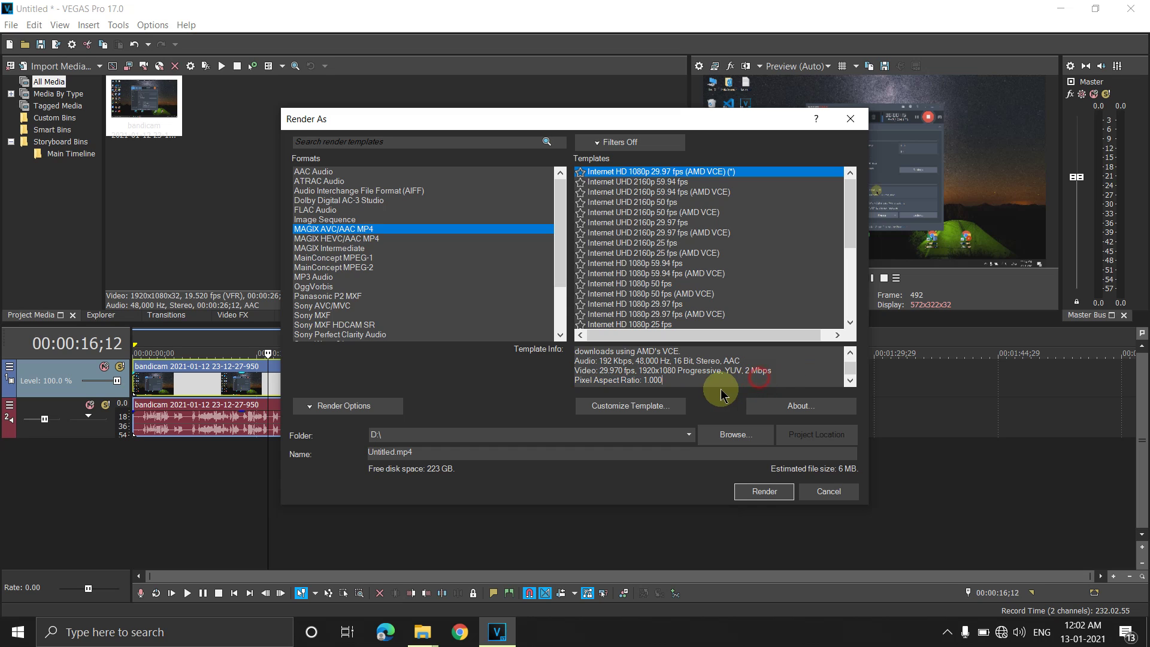
{"action": "left_click_drag", "start_coordinate": [654, 376], "coordinate": [616, 359]}
{"action": "left_click", "coordinate": [694, 360]}
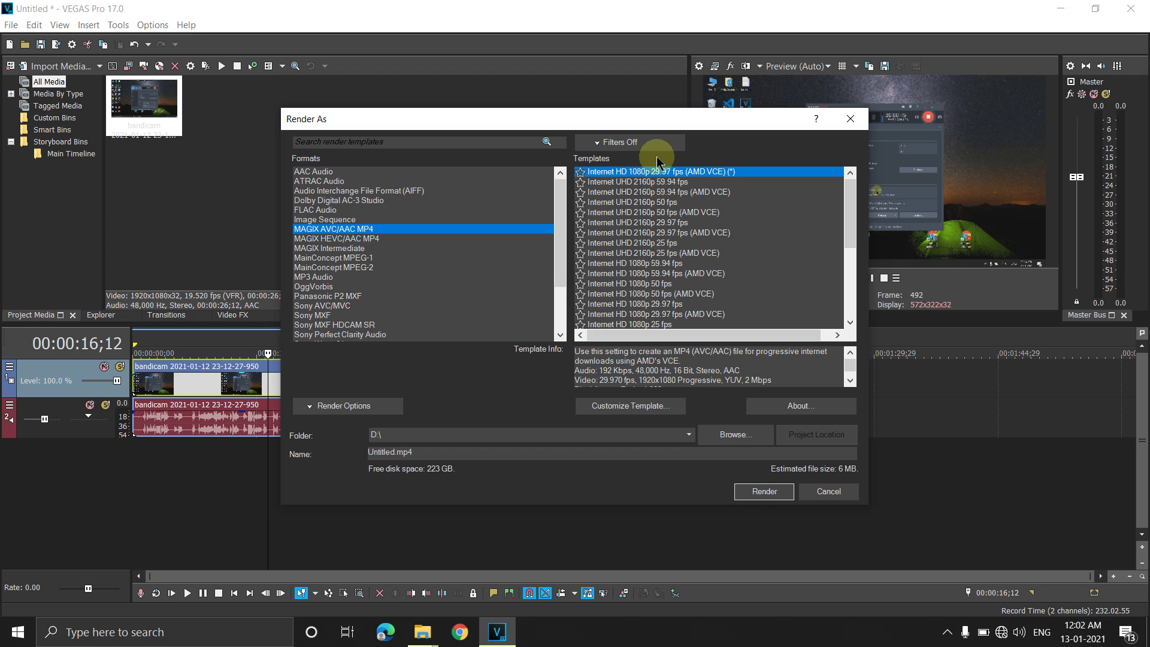
Name the output file best_render.mp4 and render the project to the D: drive.
{"action": "left_click", "coordinate": [395, 452]}
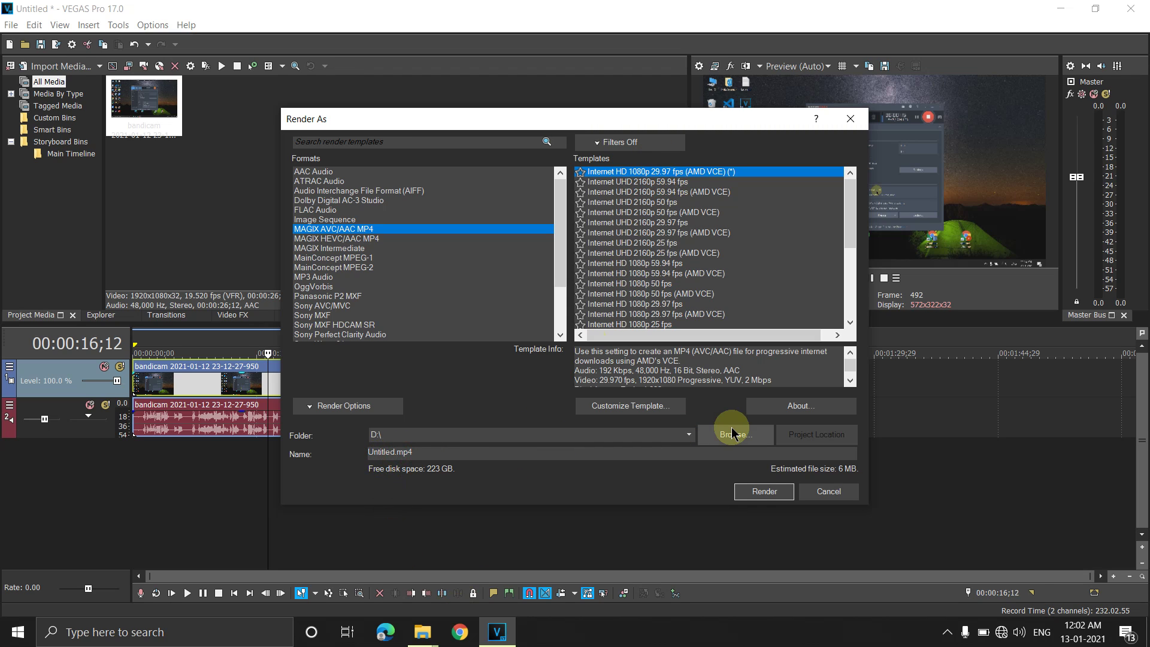
{"action": "key", "text": "BackSpace"}
{"action": "key", "text": "BackSpace"}
{"action": "key", "text": "BackSpace"}
{"action": "key", "text": "BackSpace"}
{"action": "key", "text": "BackSpace"}
{"action": "key", "text": "BackSpace"}
{"action": "key", "text": "BackSpace"}
{"action": "type", "text": "best_render"}
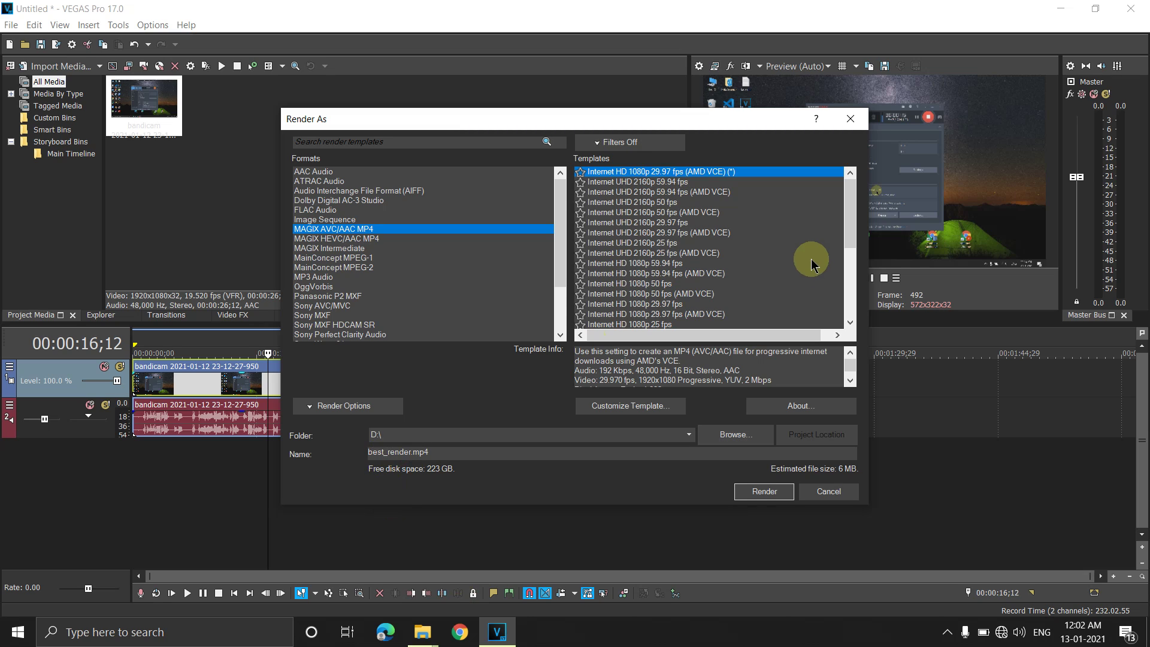
{"action": "left_click", "coordinate": [764, 491]}
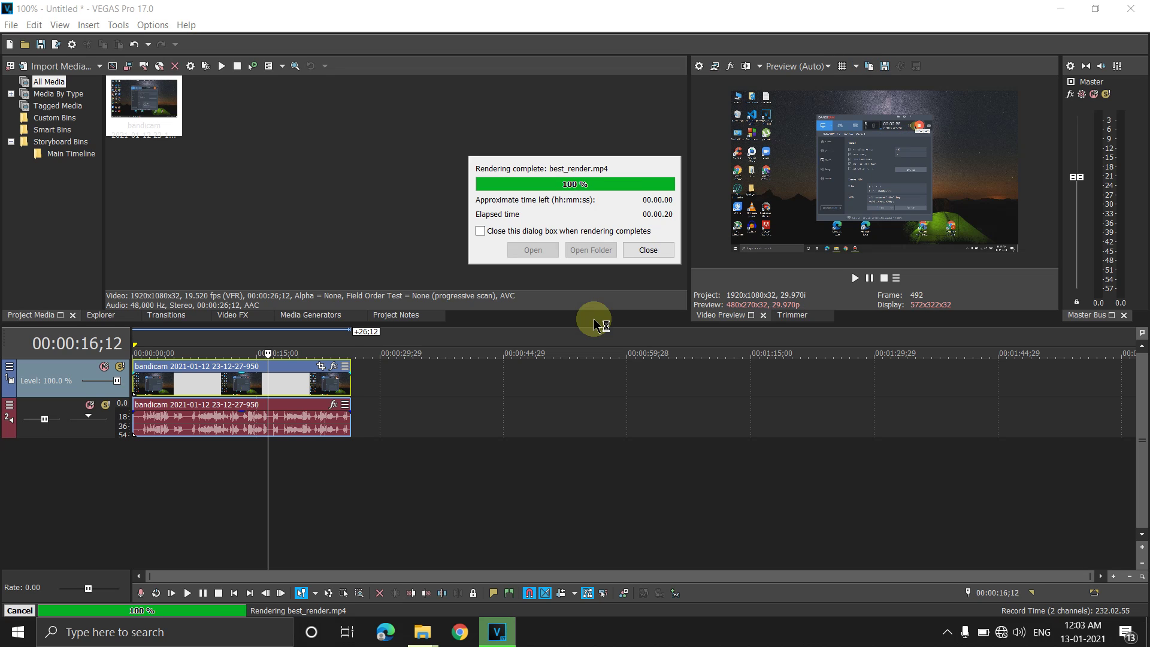
Open the folder containing the finished render and play best_render.mp4.
{"action": "left_click", "coordinate": [590, 249]}
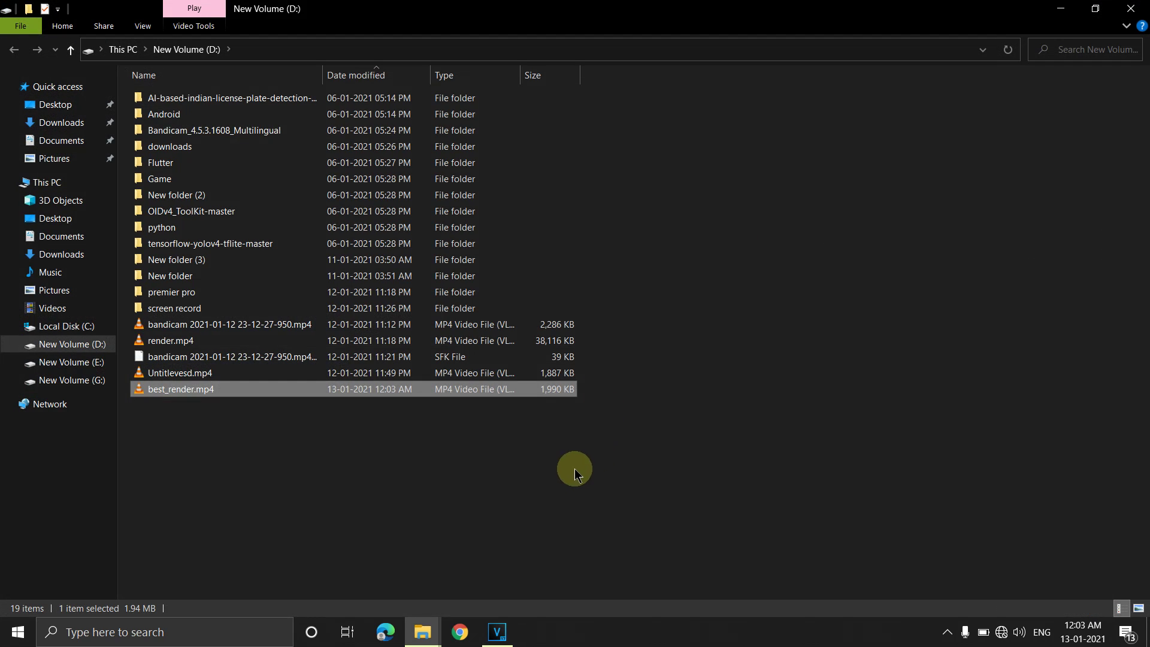
{"action": "left_click", "coordinate": [501, 470]}
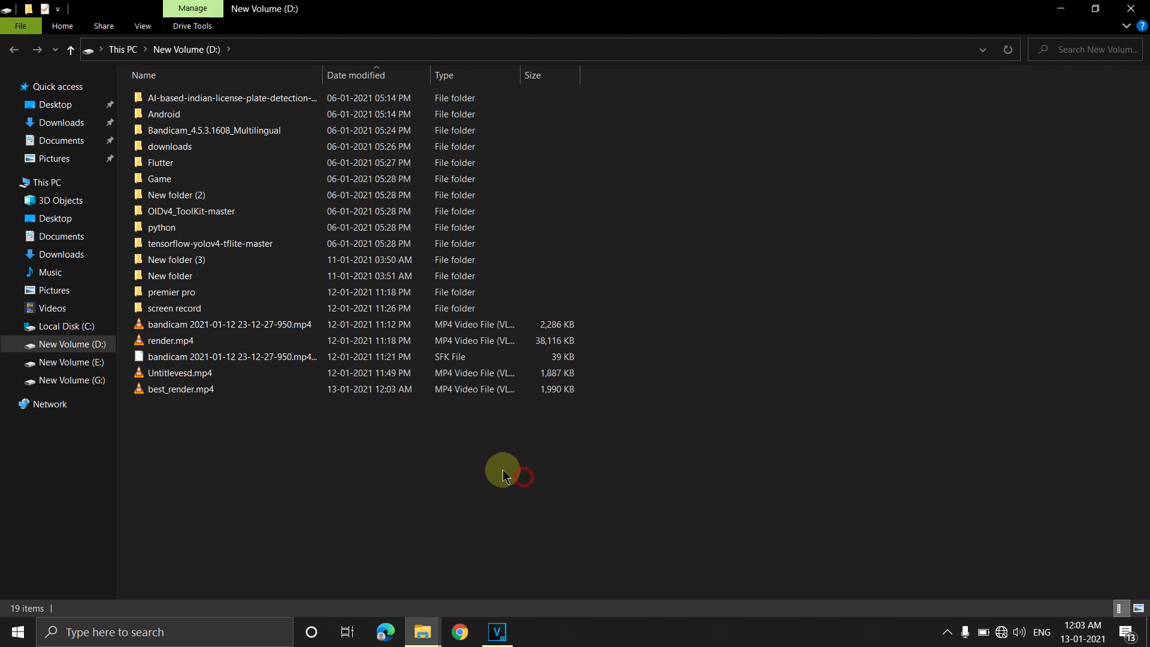
{"action": "left_click", "coordinate": [299, 390]}
{"action": "double_click", "coordinate": [300, 390]}
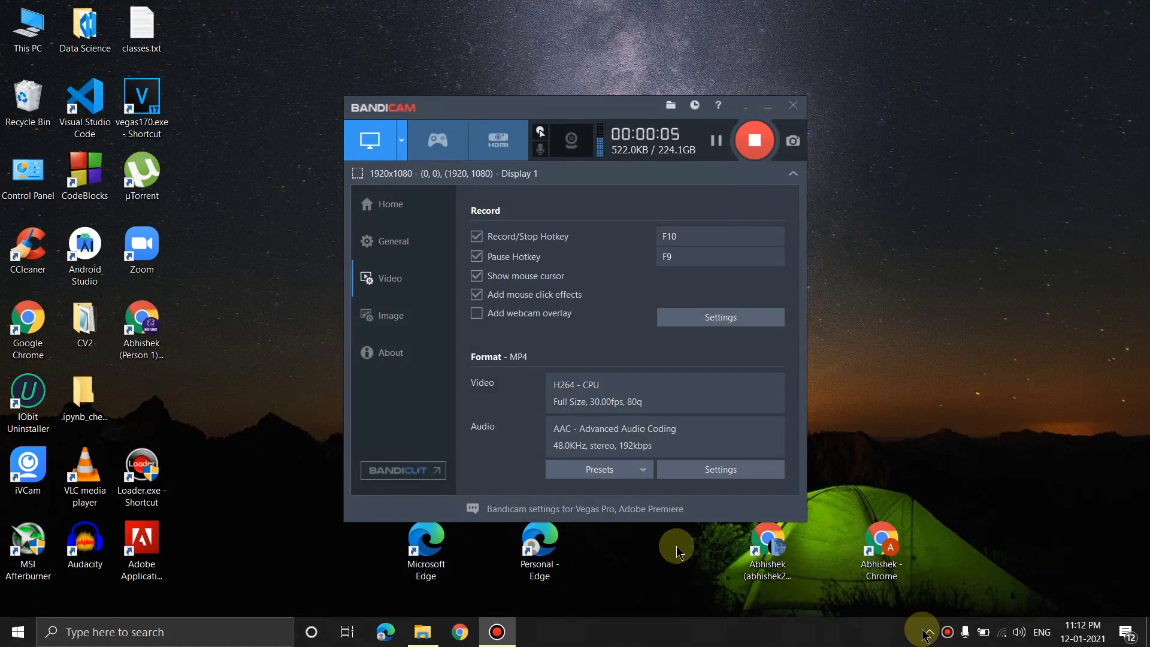
Check the rendered video's picture quality in full-screen and windowed playback, and close the media player.
{"action": "double_click", "coordinate": [884, 119]}
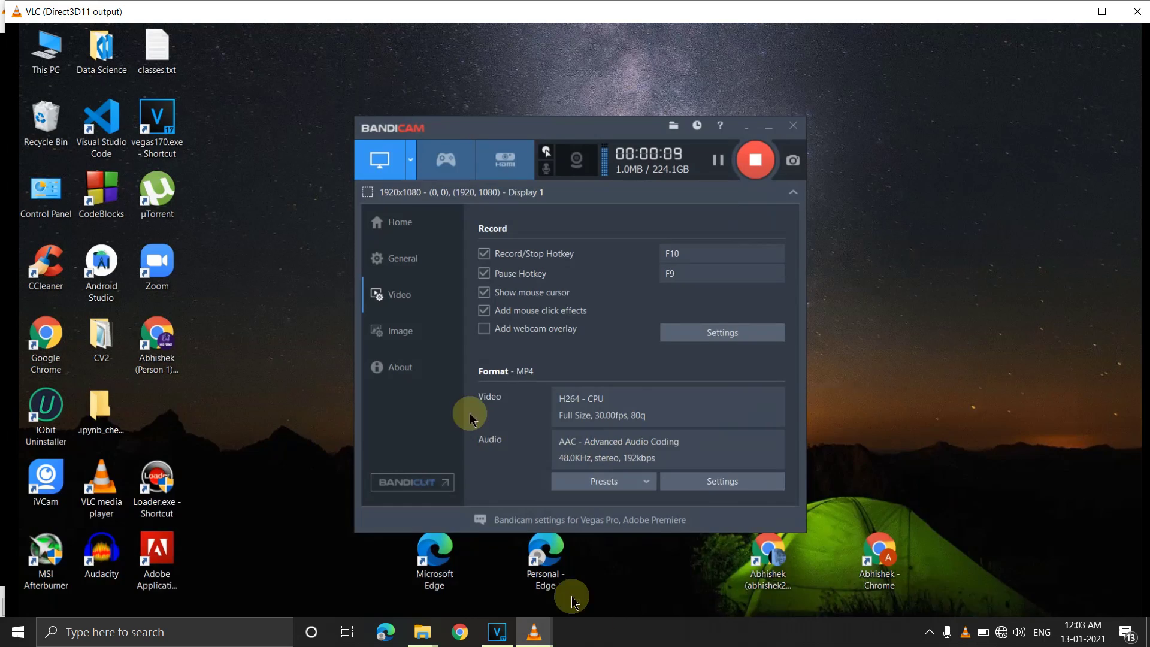
{"action": "key", "text": "f"}
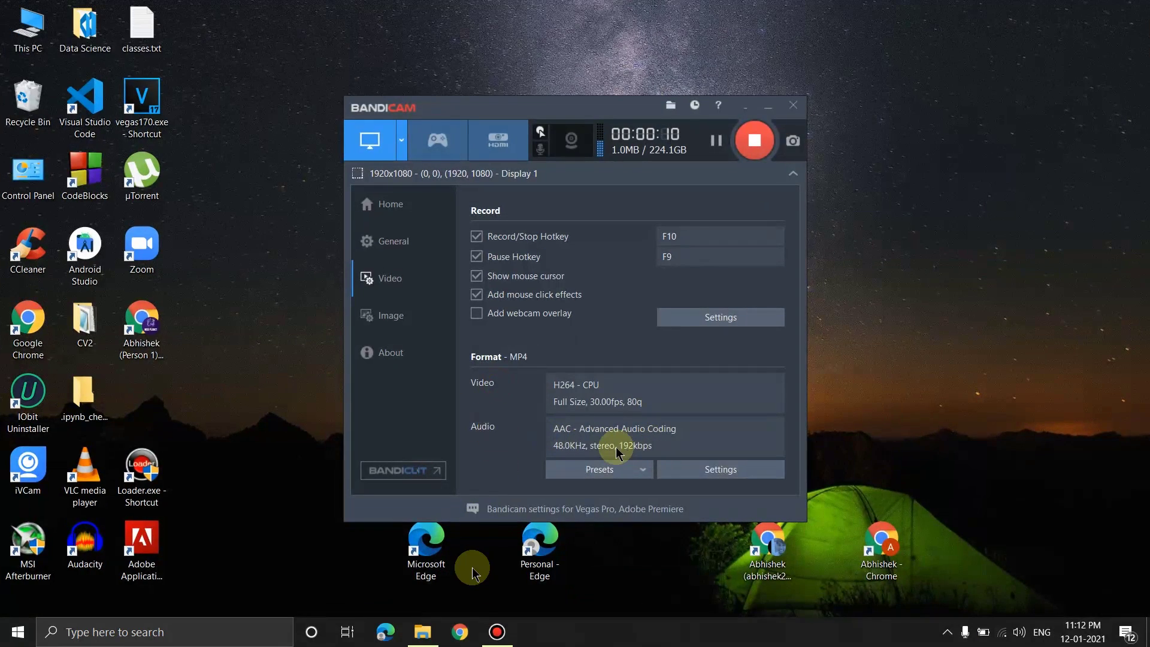
{"action": "double_click", "coordinate": [675, 431]}
{"action": "double_click", "coordinate": [712, 430]}
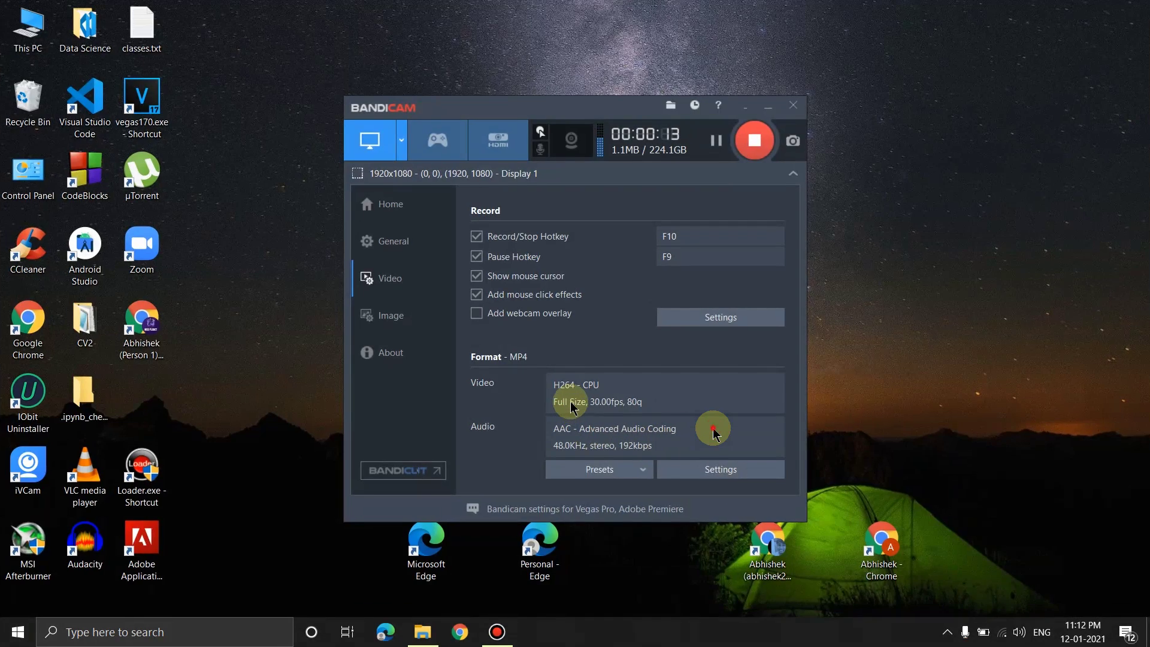
{"action": "double_click", "coordinate": [713, 430]}
{"action": "double_click", "coordinate": [712, 430]}
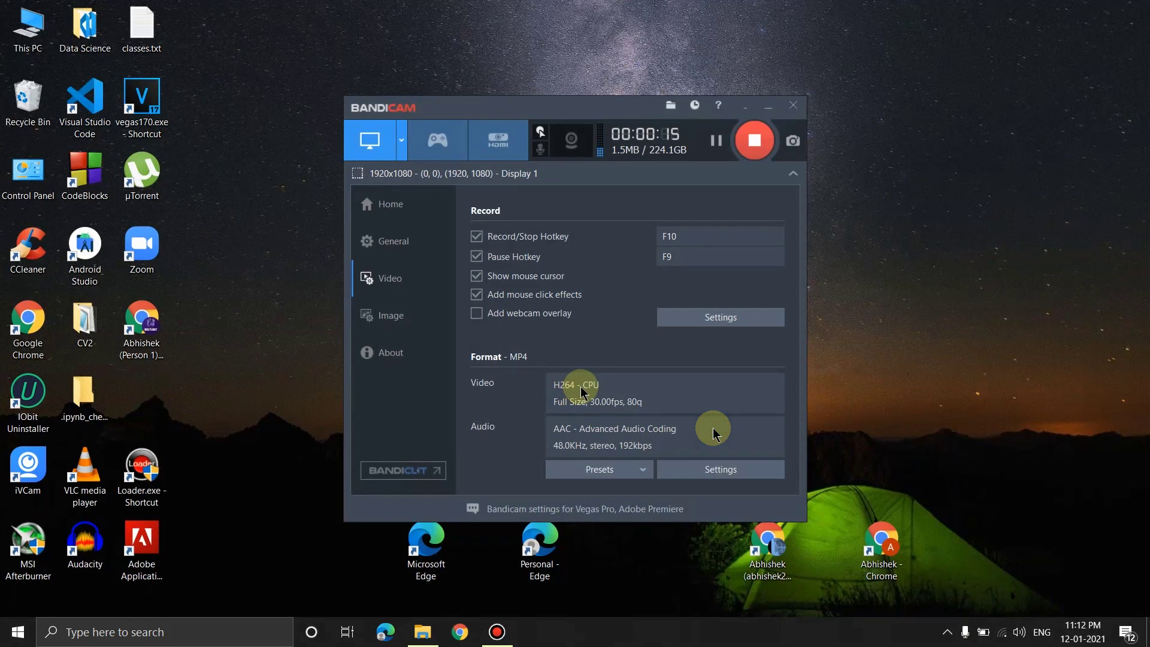
{"action": "double_click", "coordinate": [599, 431]}
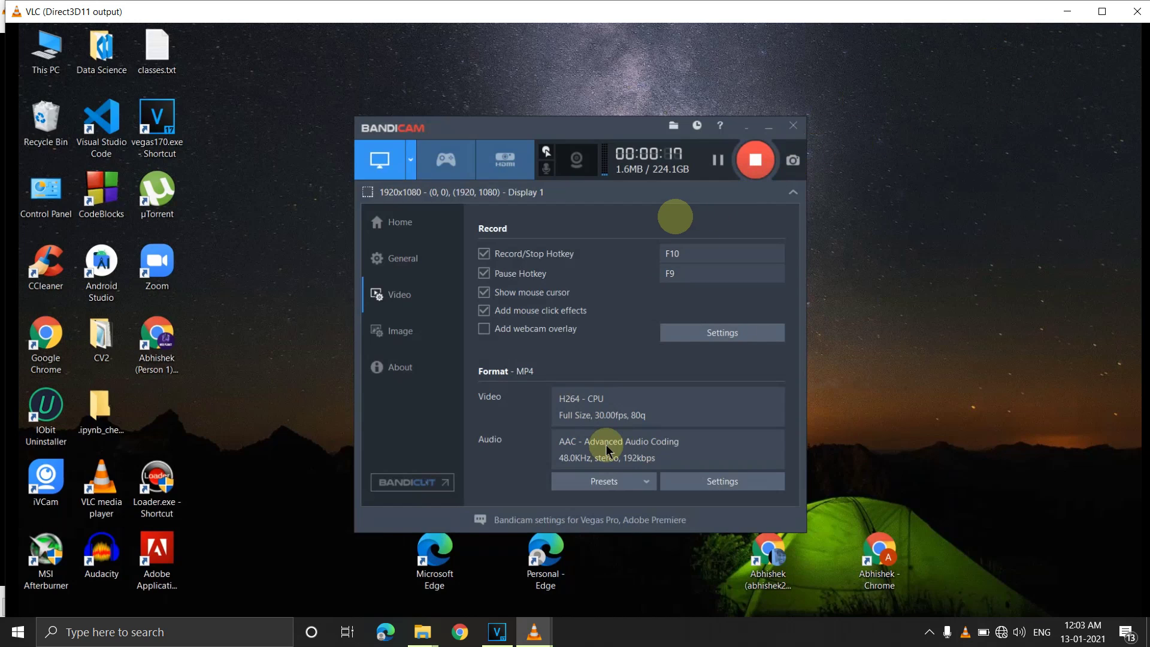
{"action": "double_click", "coordinate": [864, 190]}
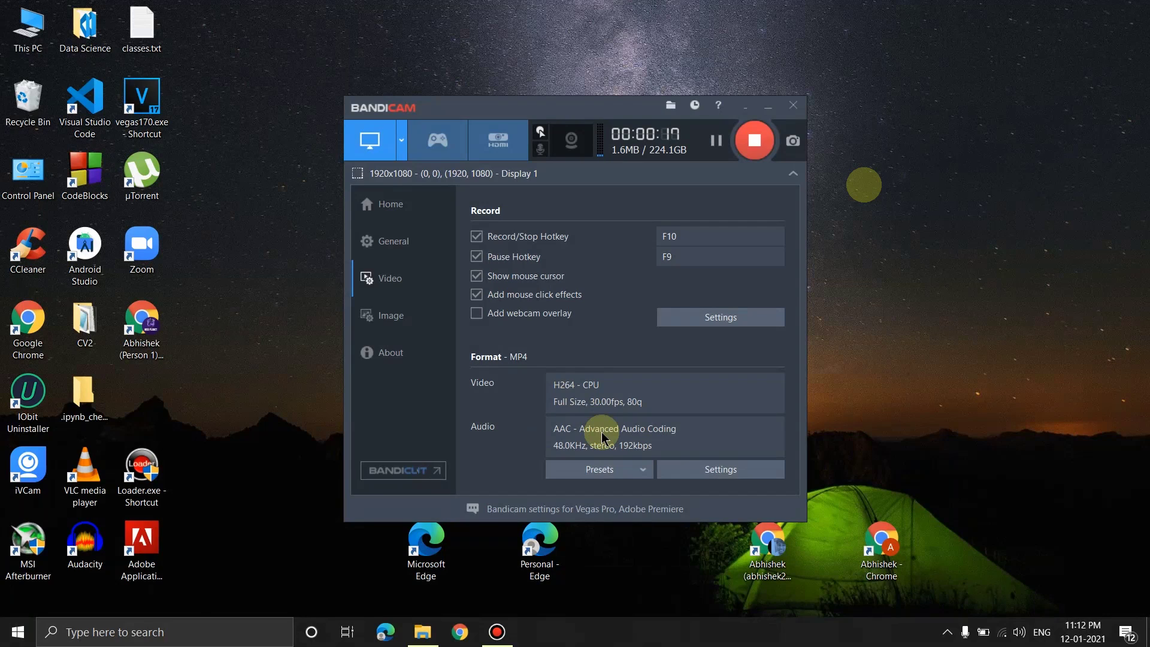
{"action": "double_click", "coordinate": [1104, 80]}
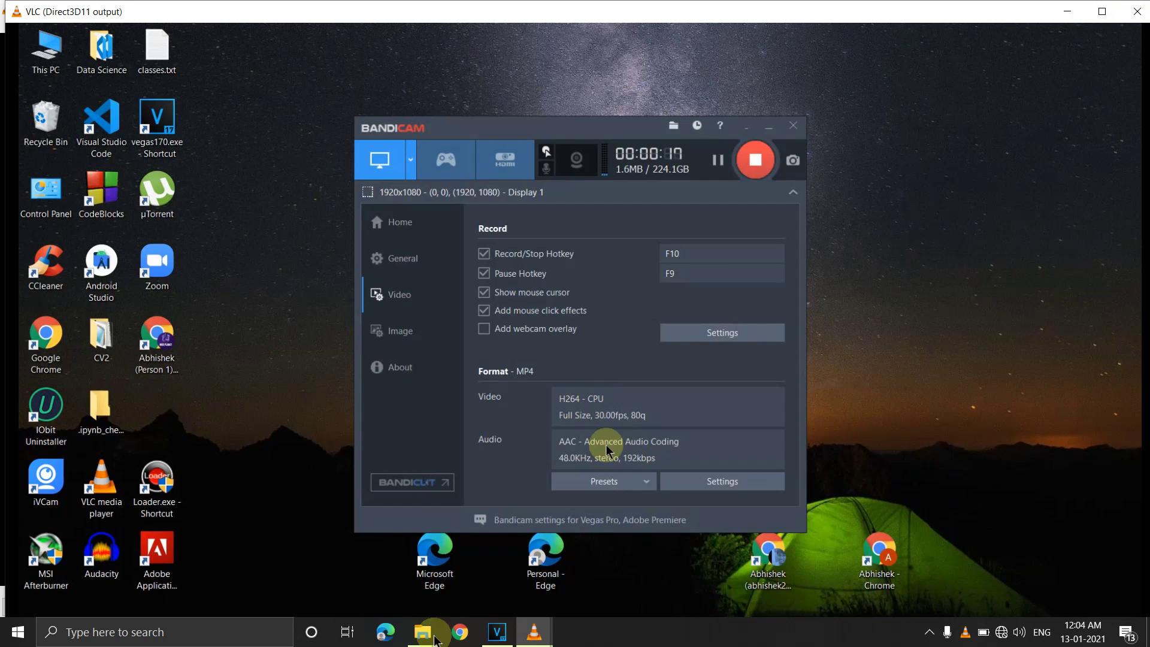
{"action": "mouse_move", "coordinate": [537, 638]}
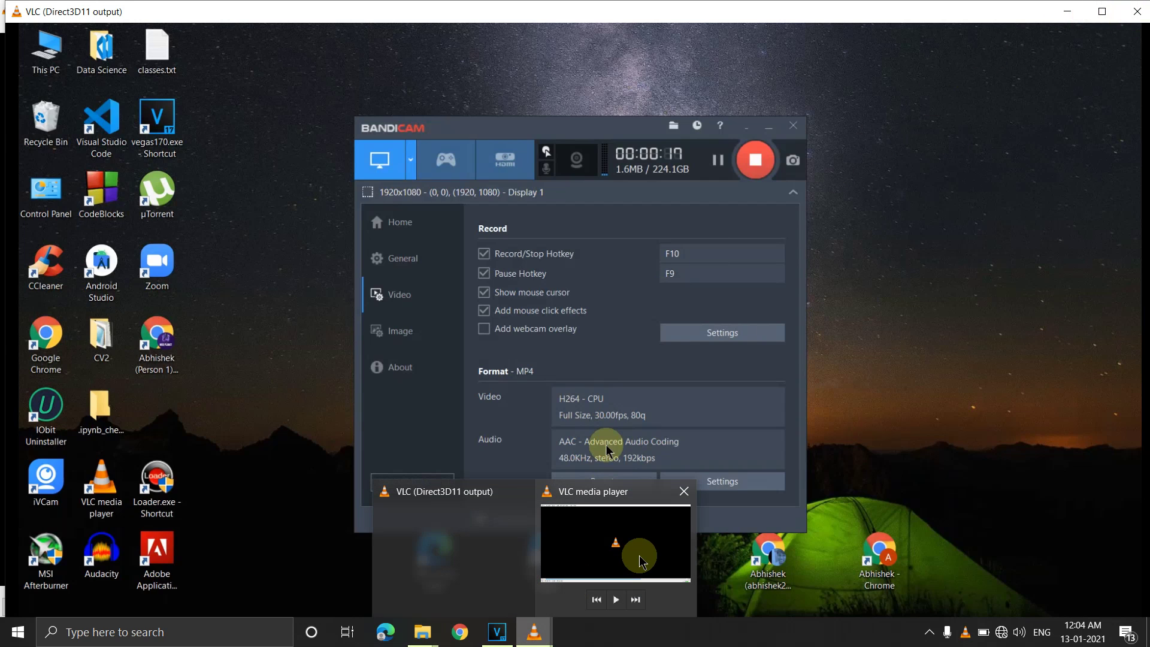
{"action": "left_click", "coordinate": [683, 486]}
{"action": "left_click", "coordinate": [245, 464]}
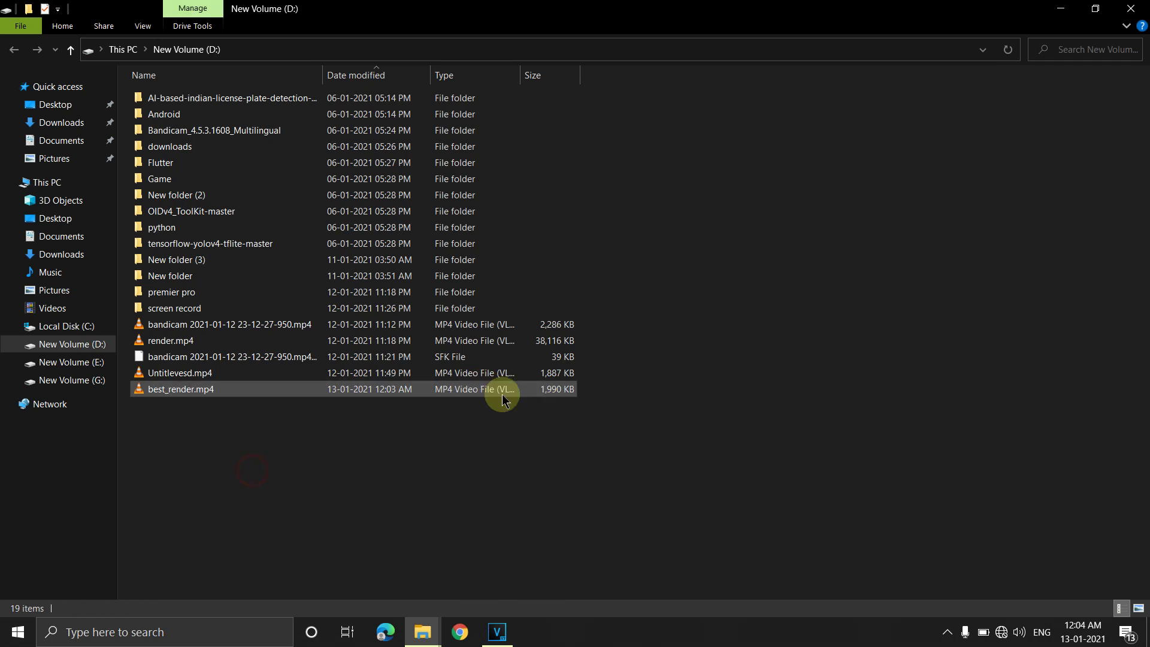
Compare the file sizes of the original bandicam recording and best_render.mp4, and return to VEGAS Pro.
{"action": "left_click", "coordinate": [310, 324]}
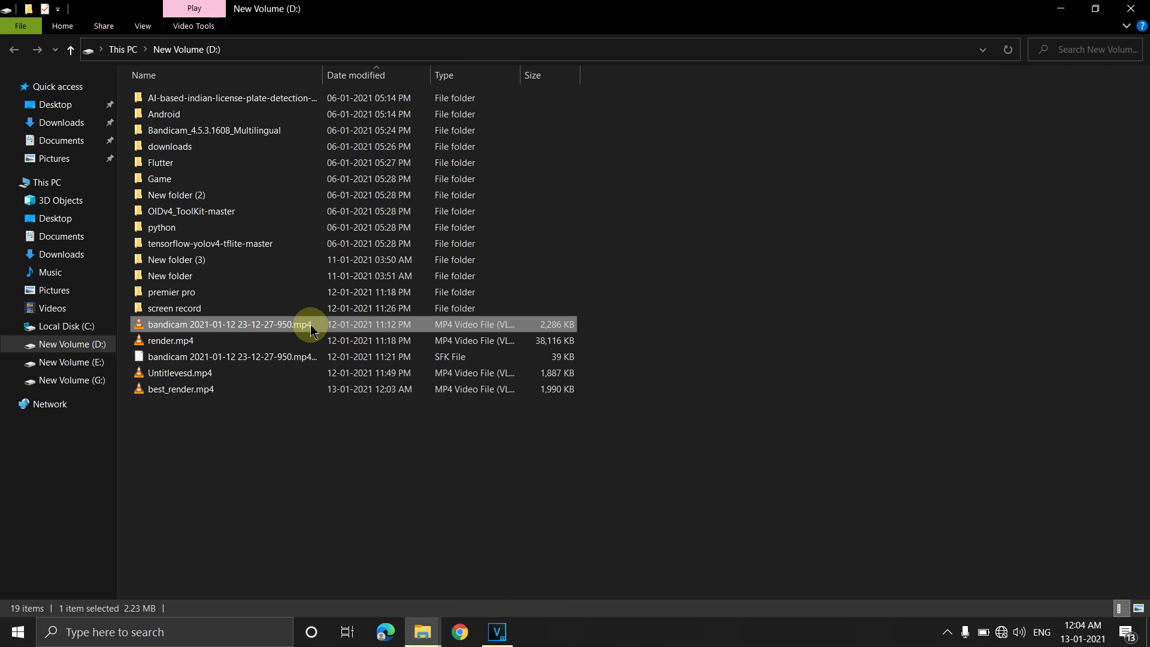
{"action": "left_click", "coordinate": [334, 389]}
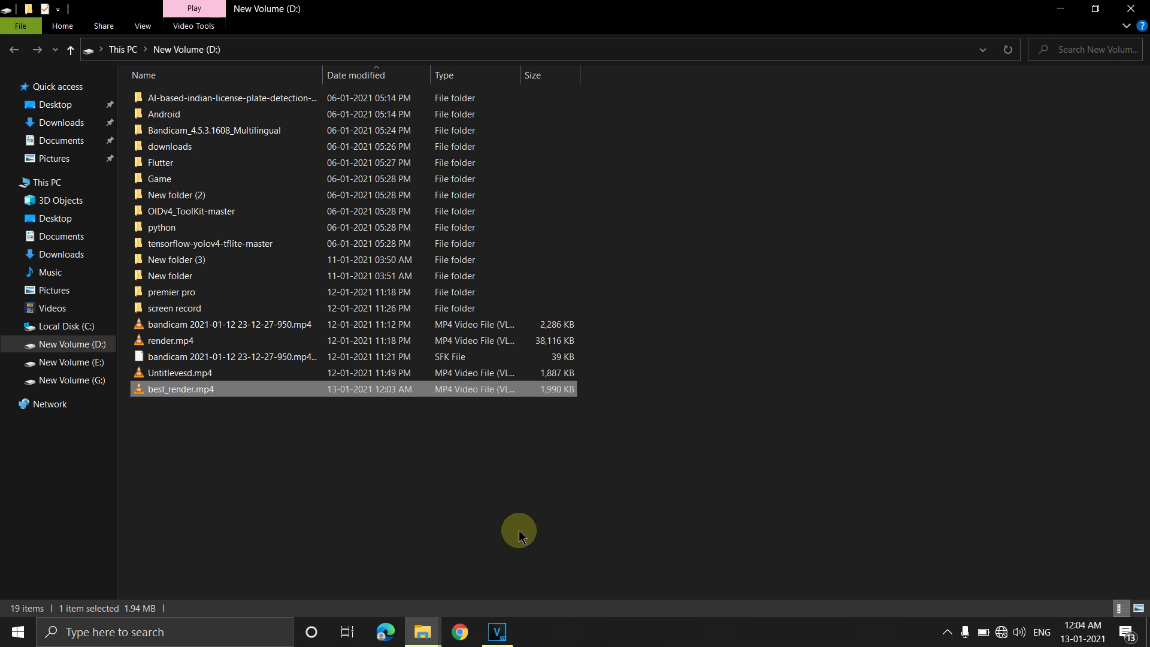
{"action": "right_click", "coordinate": [596, 508]}
{"action": "left_click", "coordinate": [770, 184]}
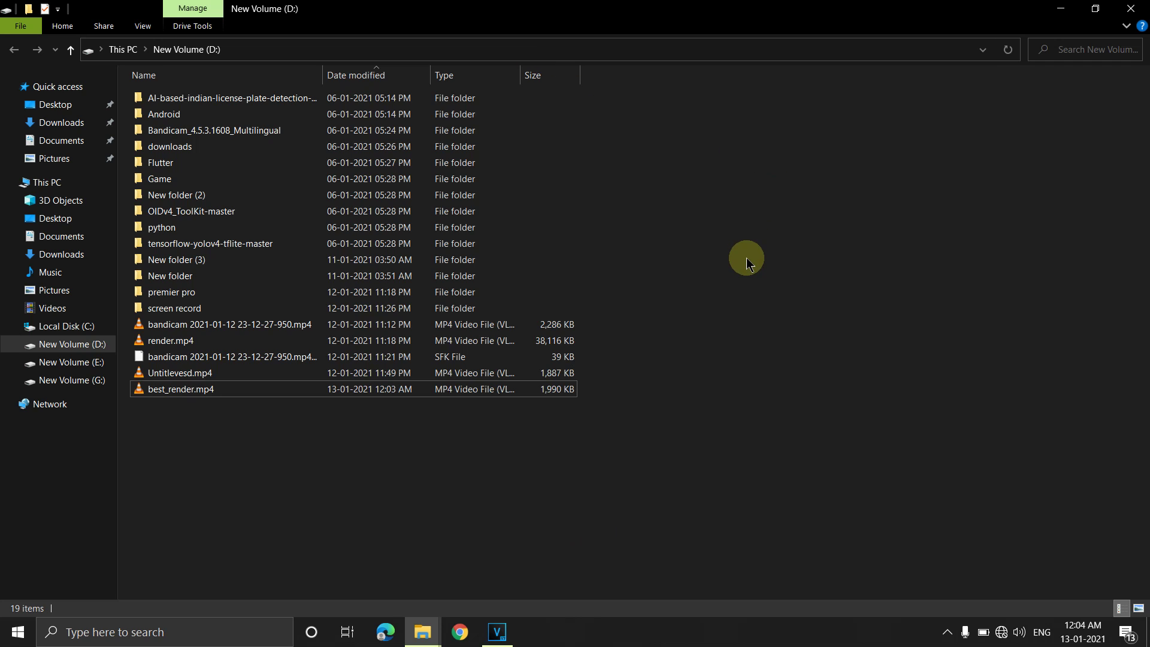
{"action": "left_click", "coordinate": [556, 390]}
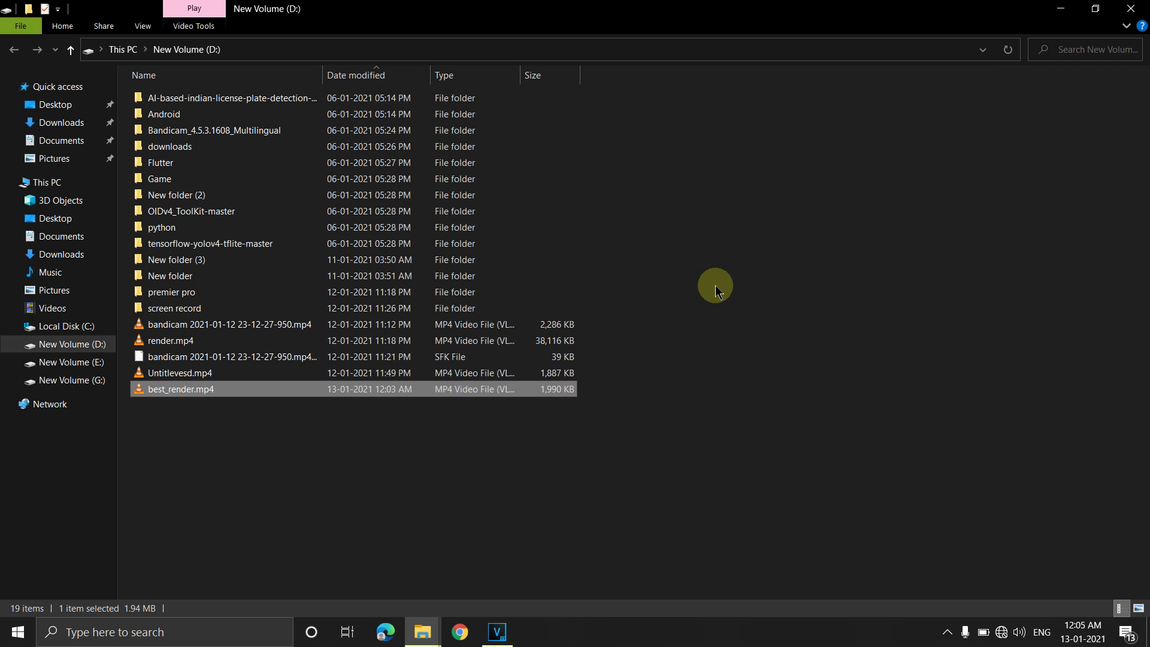
{"action": "left_click", "coordinate": [763, 286]}
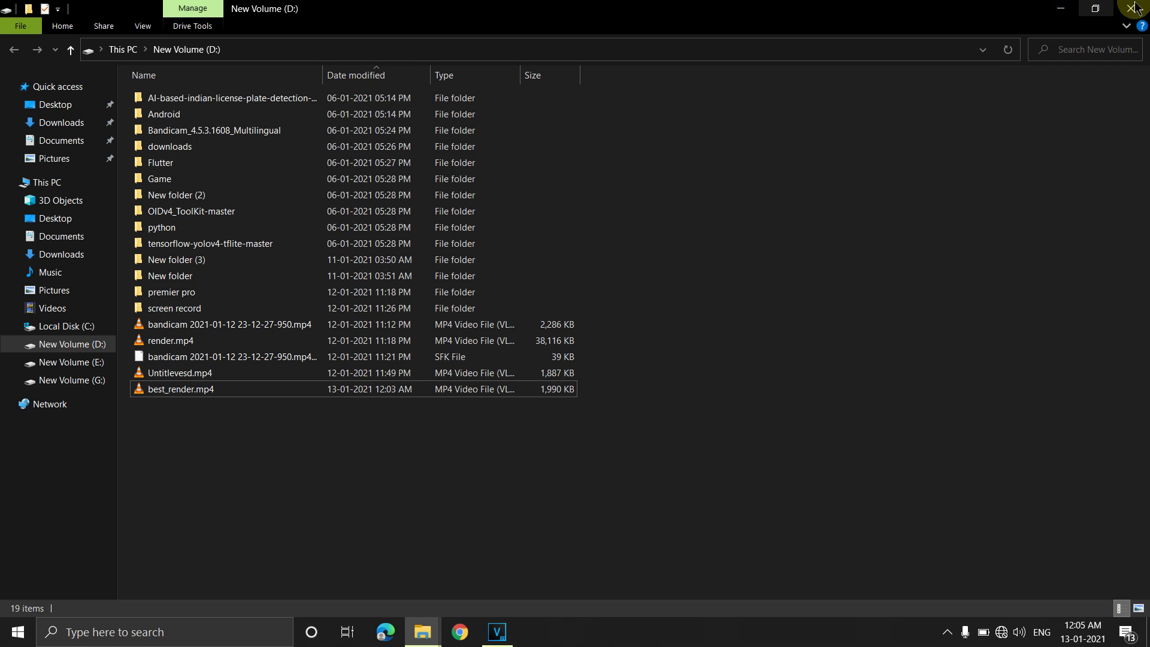
{"action": "left_click", "coordinate": [1060, 8]}
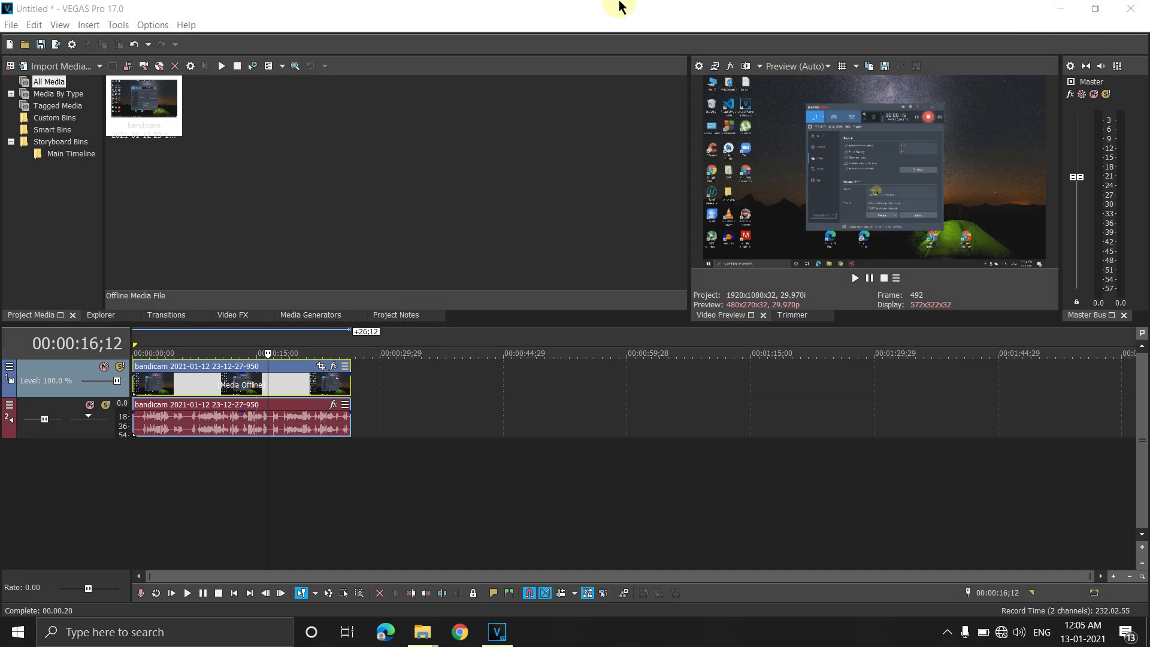